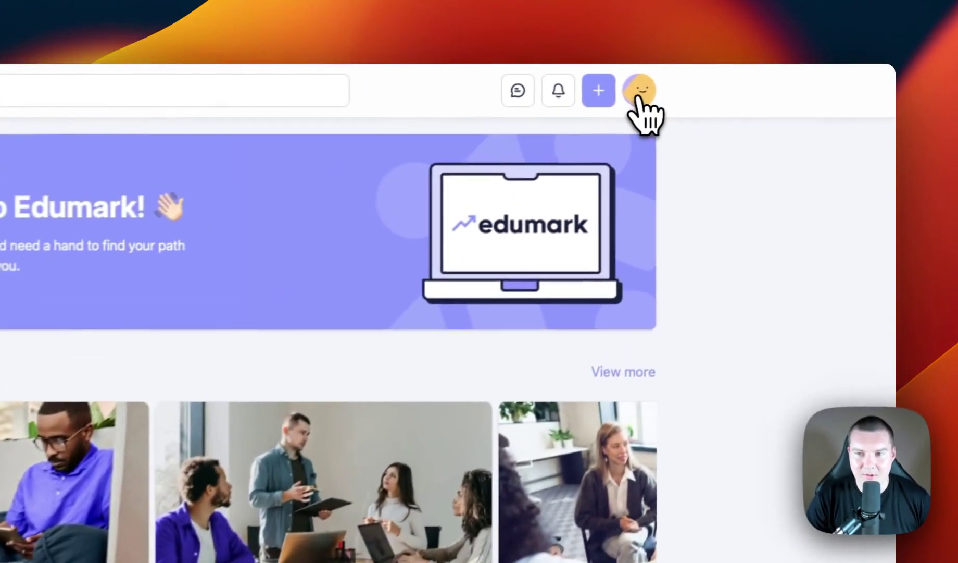
Step: From Administration's Design studio, add a space to the Community collection using the Ideas template
left_click(639, 98)
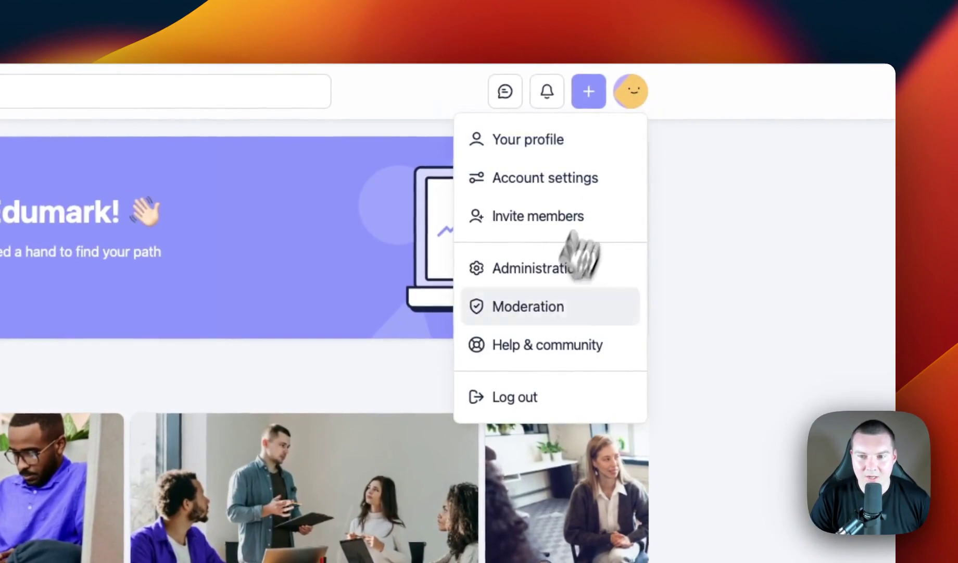
left_click(560, 269)
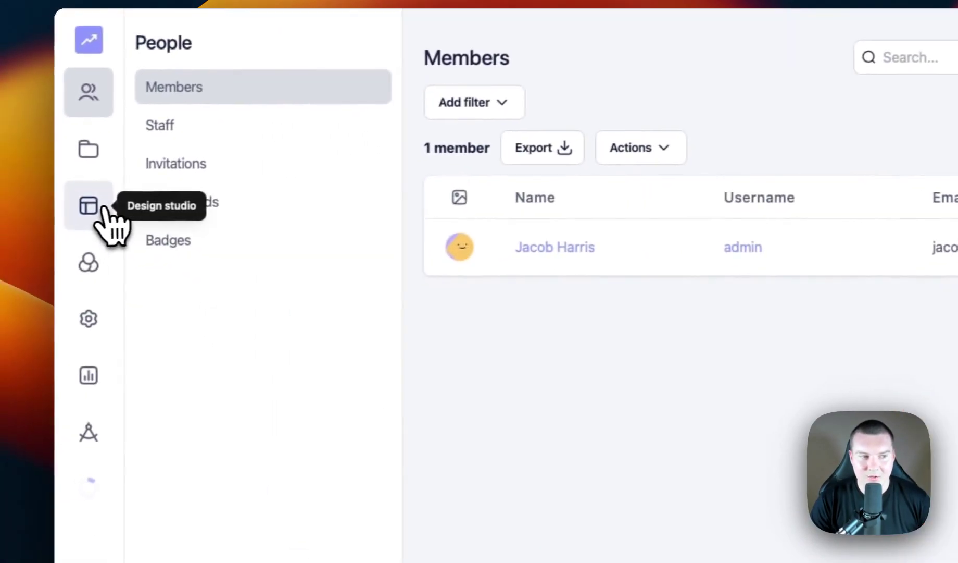
left_click(97, 205)
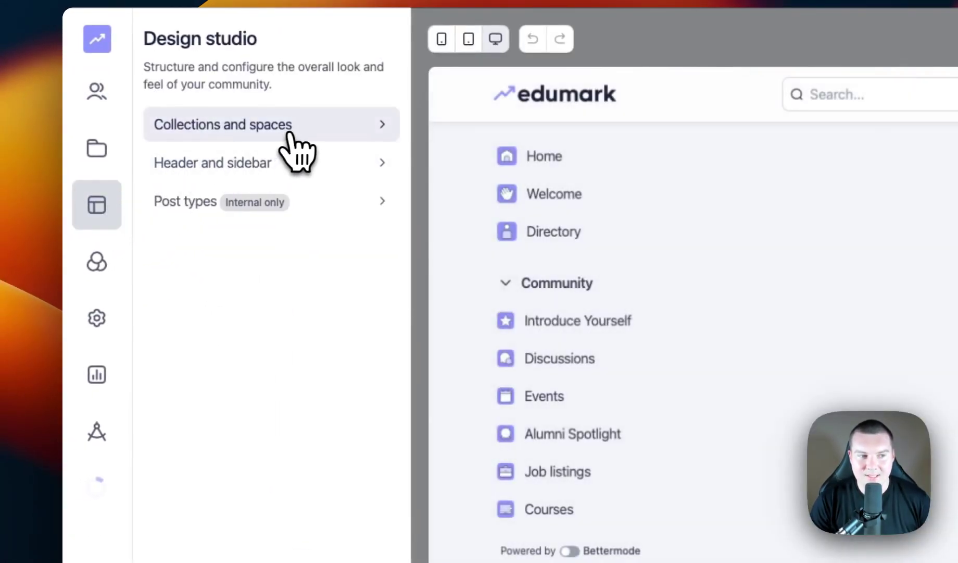
left_click(289, 130)
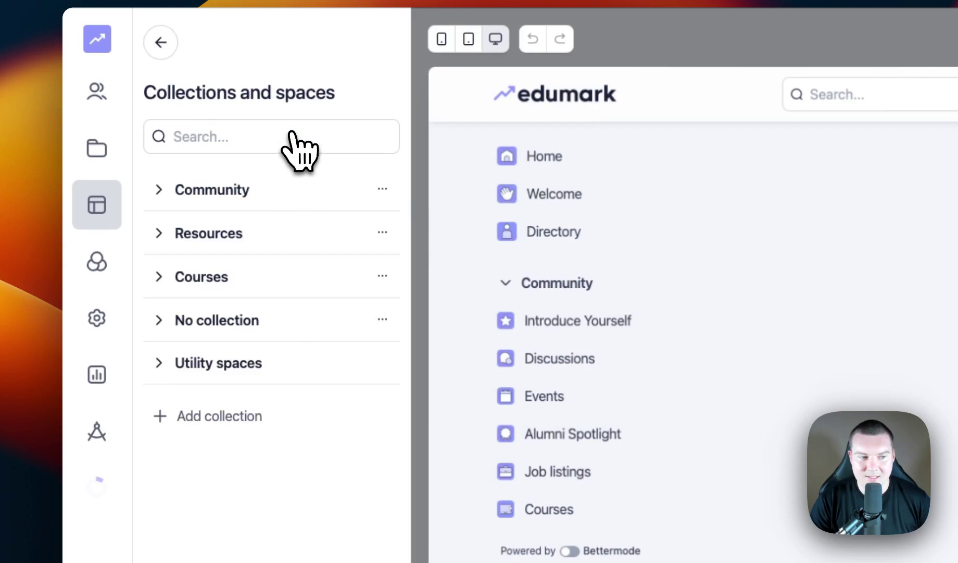
left_click(242, 193)
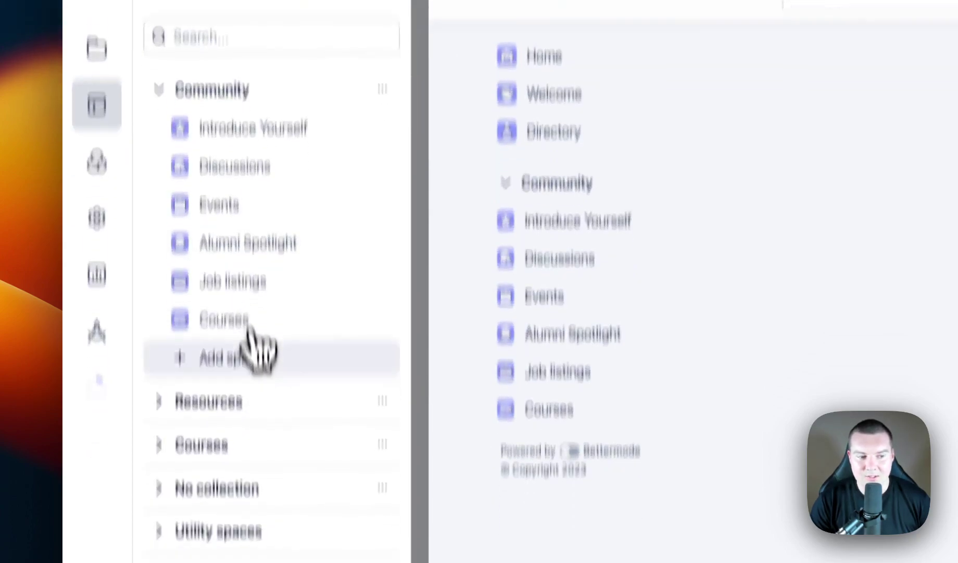
left_click(254, 460)
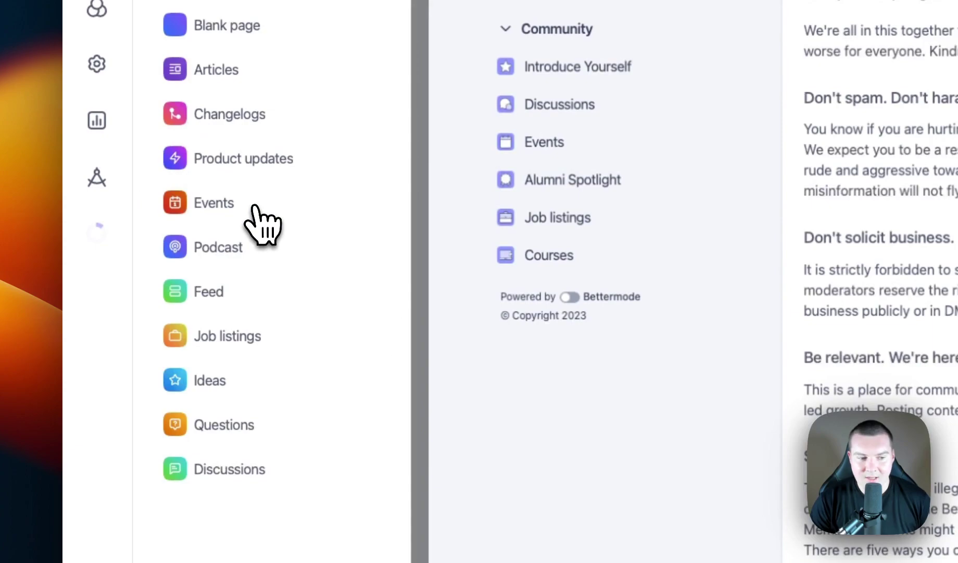
left_click(244, 383)
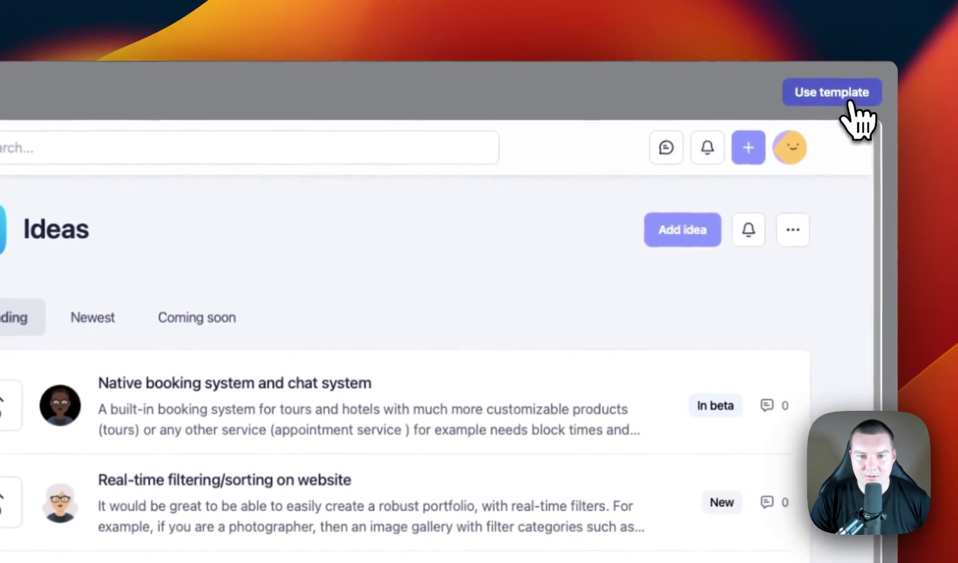
left_click(853, 105)
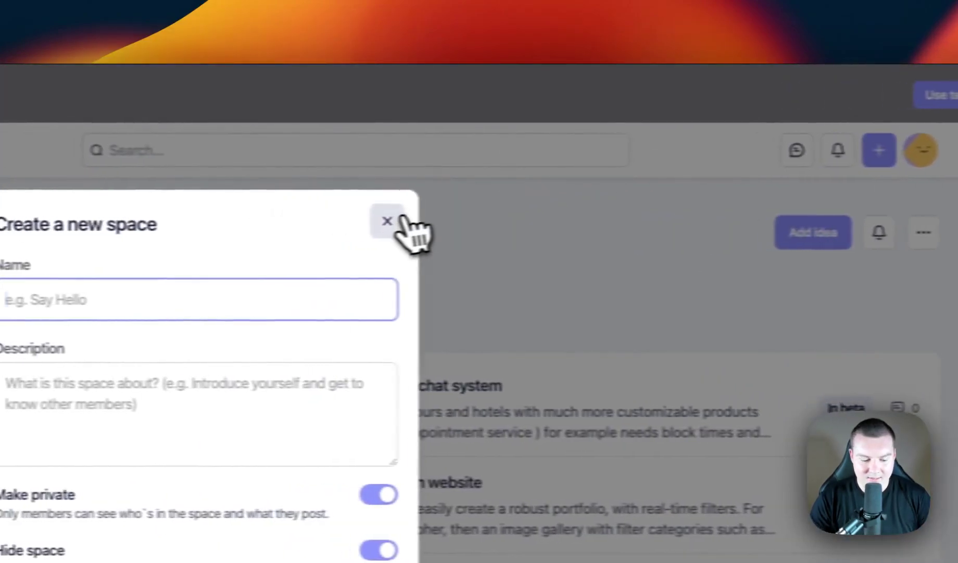
Step: Name the new space 'Ideas' and create it
type("Ideas")
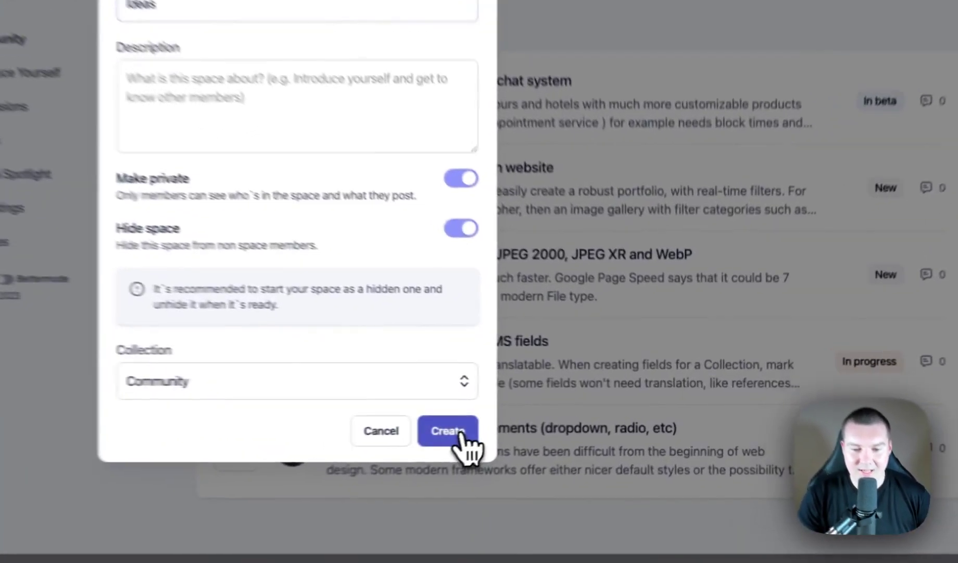
left_click(571, 421)
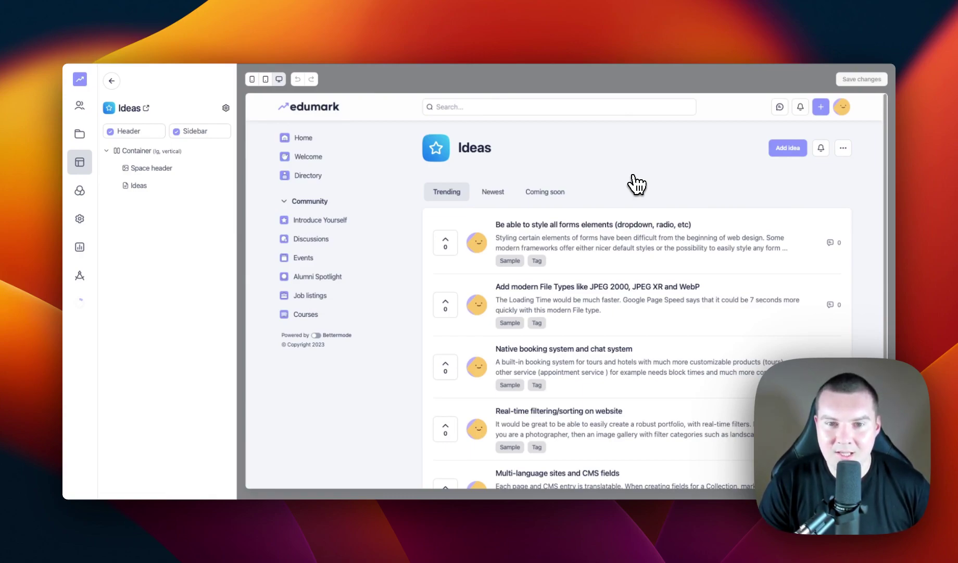
Step: Add Container 2 under the main container, sized Large (3 columns) with Horizontal (Grid) direction
mouse_move(223, 154)
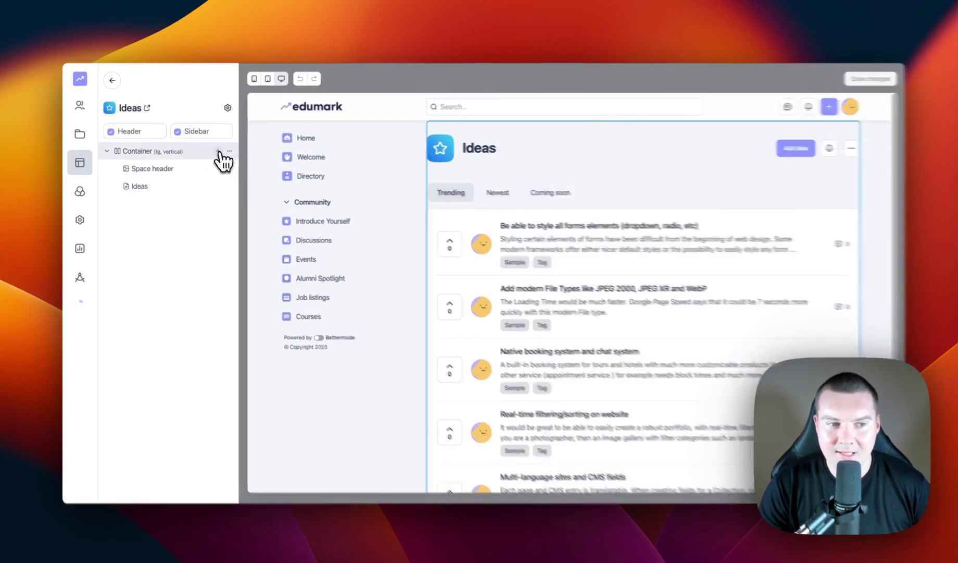
left_click(217, 151)
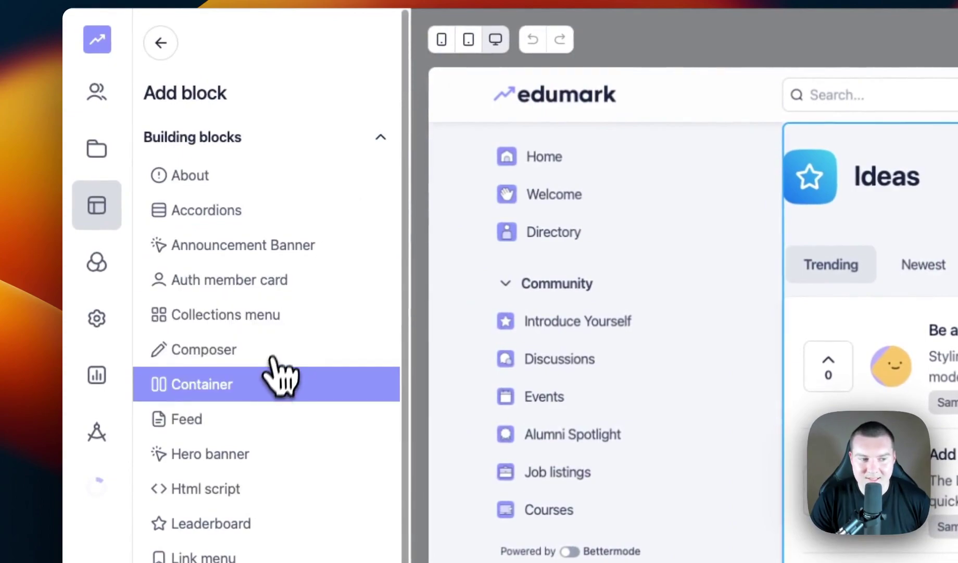
left_click(270, 383)
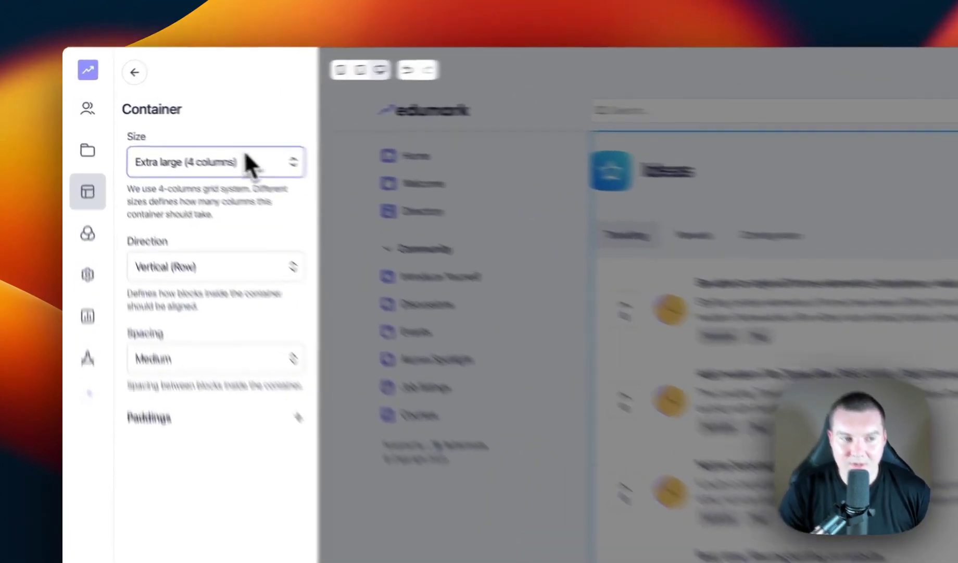
left_click(185, 141)
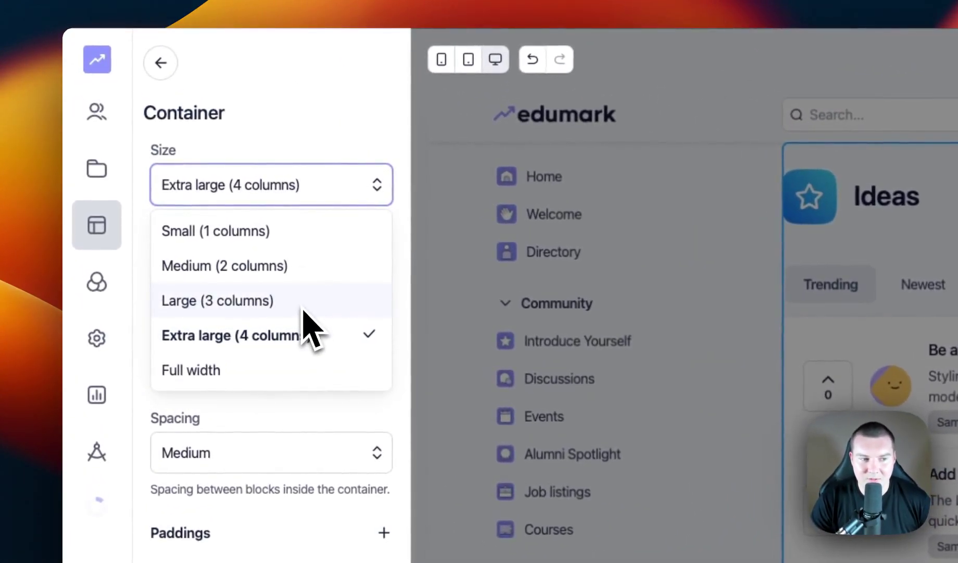
left_click(303, 311)
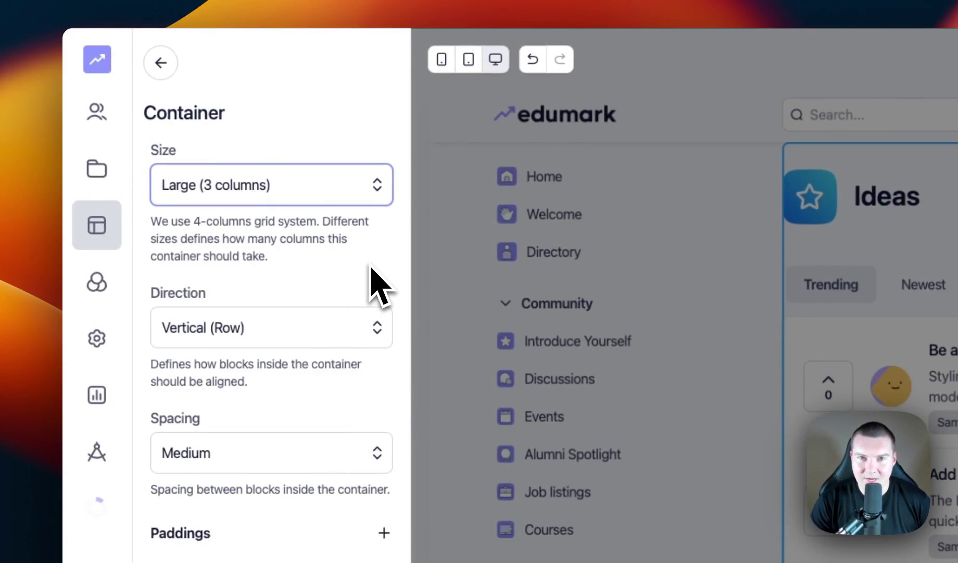
left_click(351, 325)
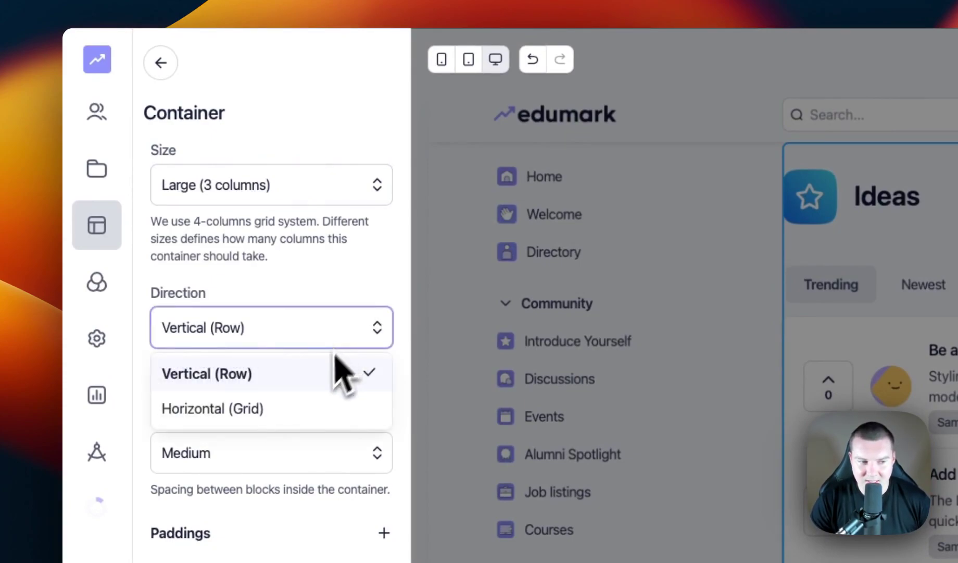
left_click(311, 416)
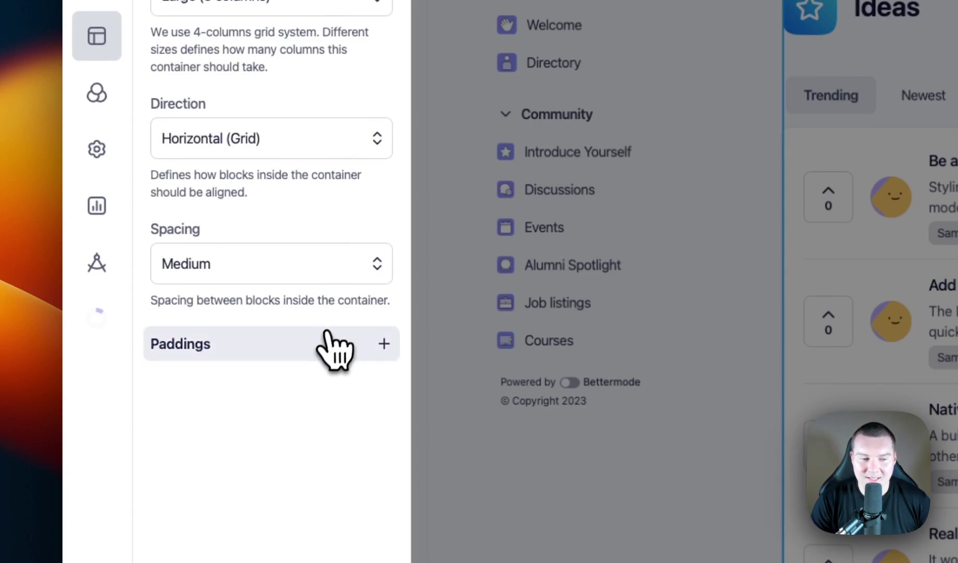
left_click(320, 344)
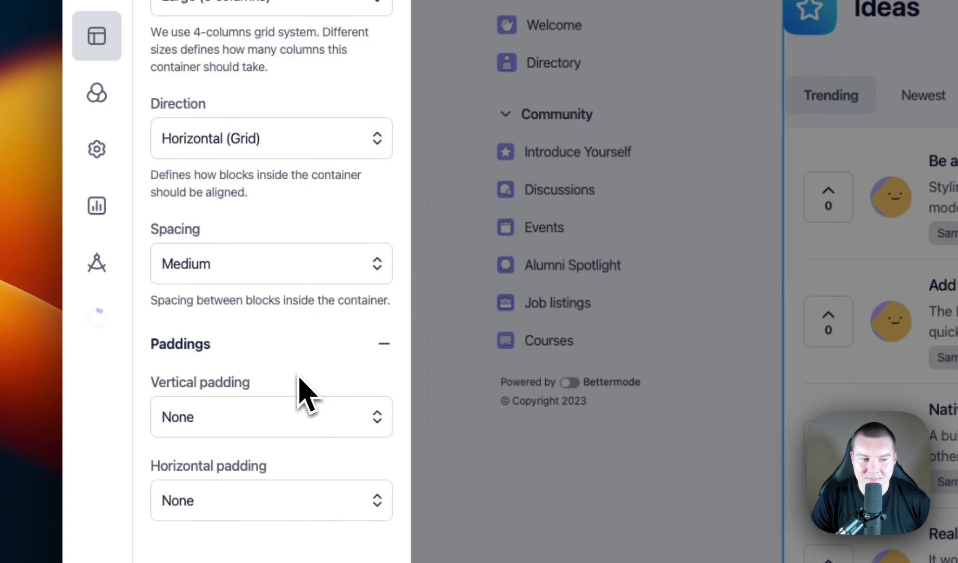
left_click(311, 346)
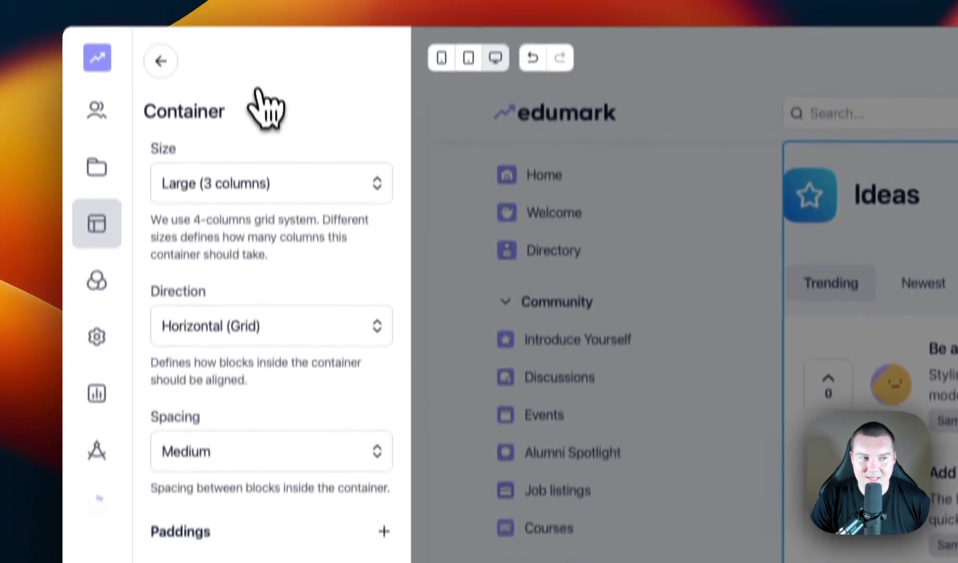
left_click(161, 99)
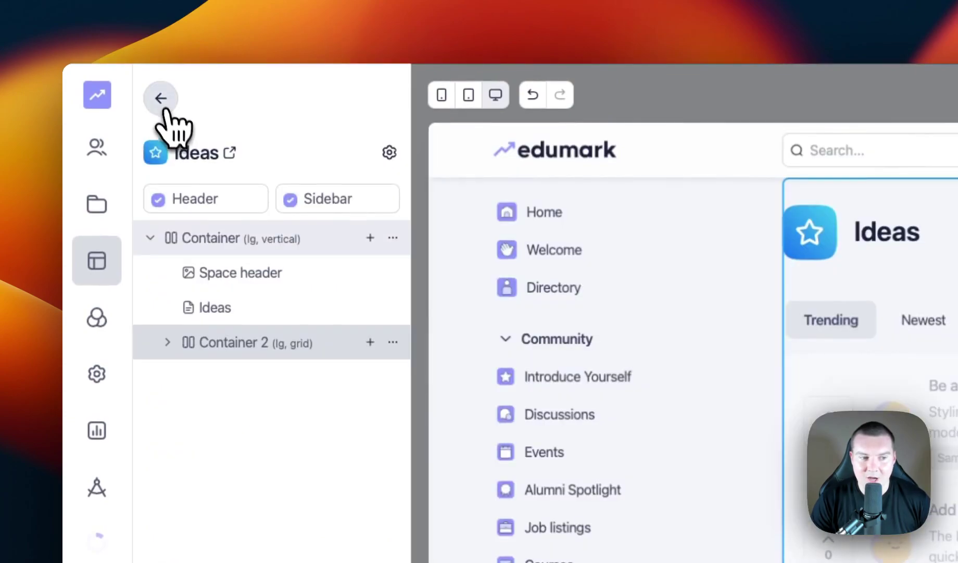
Step: Add Container 3 inside Container 2, sized Medium (2 columns)
left_click(370, 343)
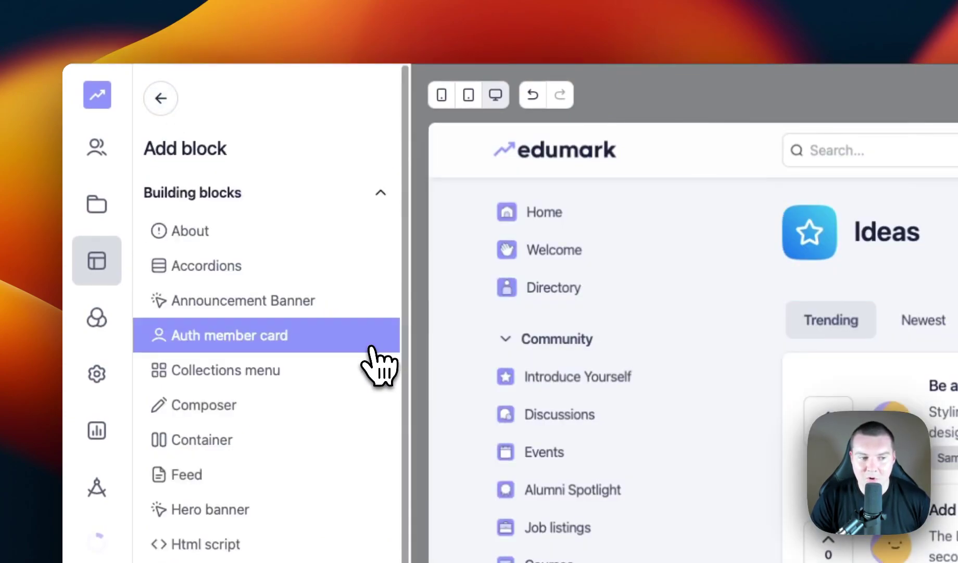
left_click(294, 440)
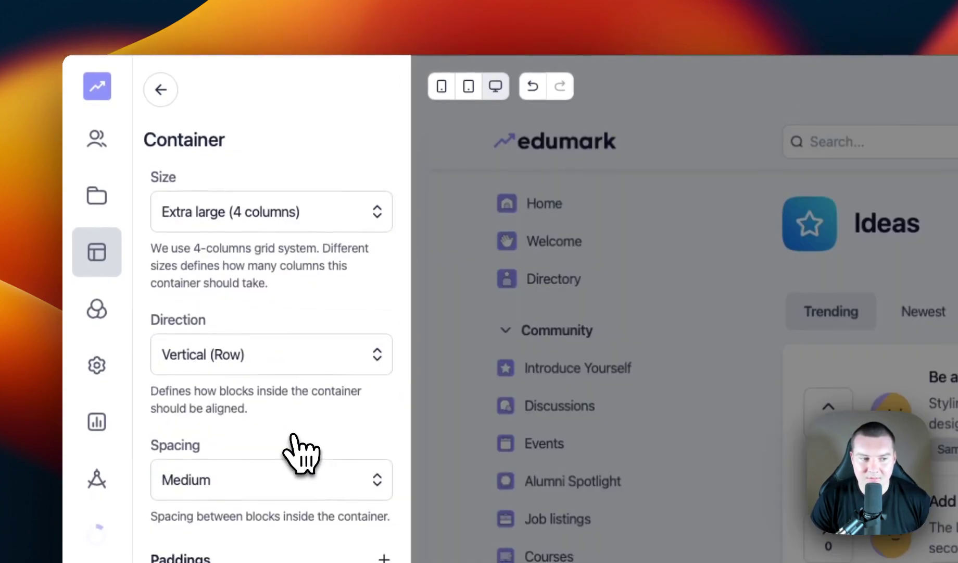
left_click(298, 218)
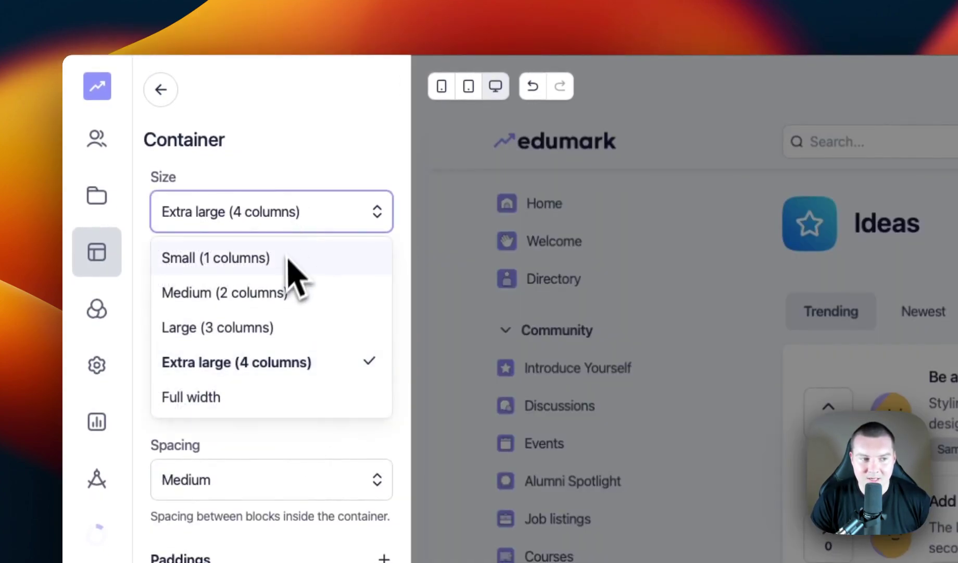
left_click(273, 301)
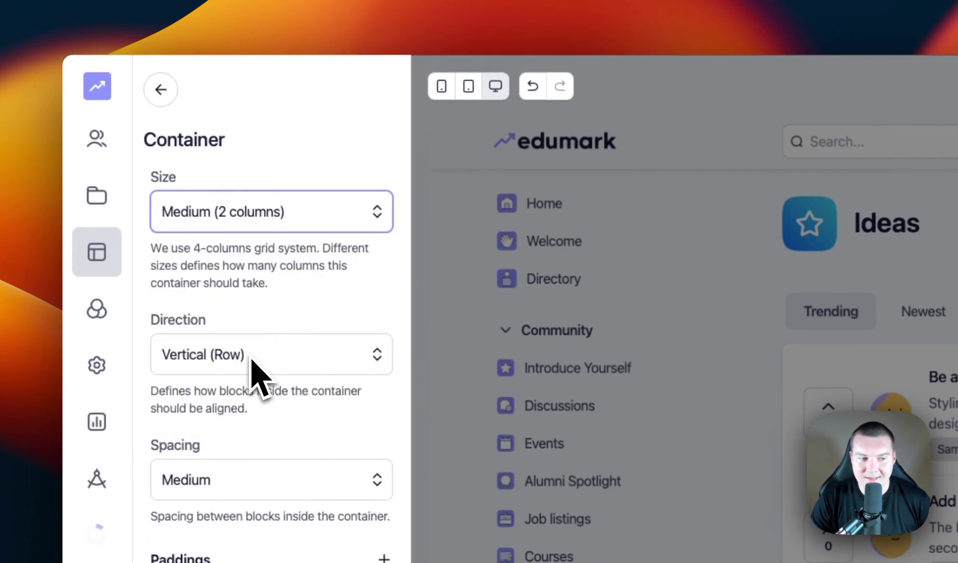
left_click(159, 108)
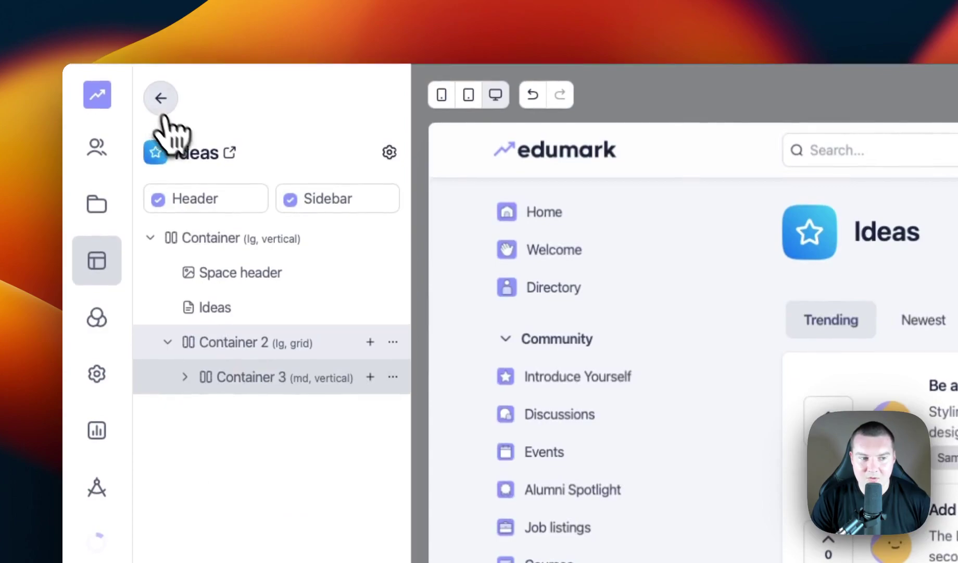
Step: Add Container 4 inside Container 2, sized Small (1 columns)
left_click(371, 342)
left_click(269, 438)
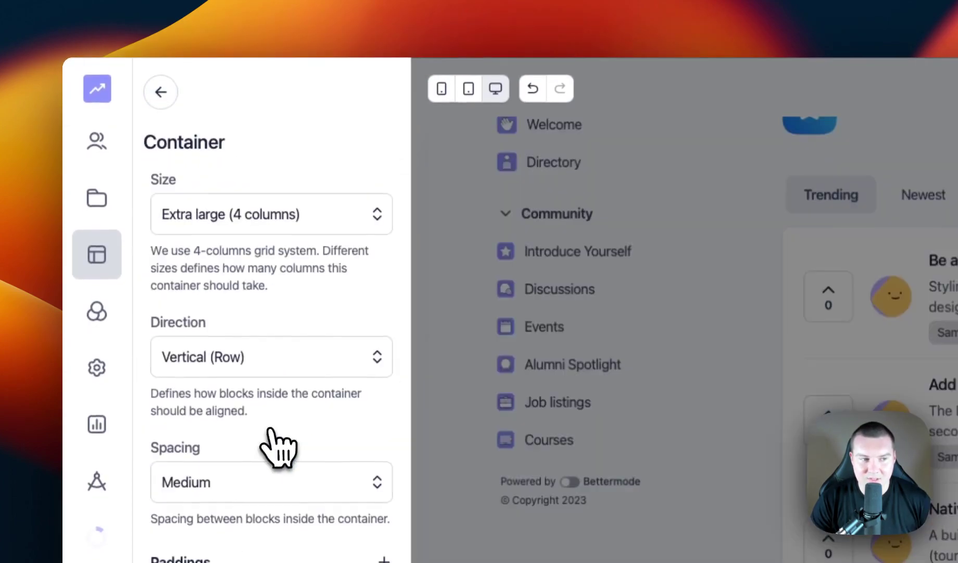
left_click(312, 221)
left_click(266, 260)
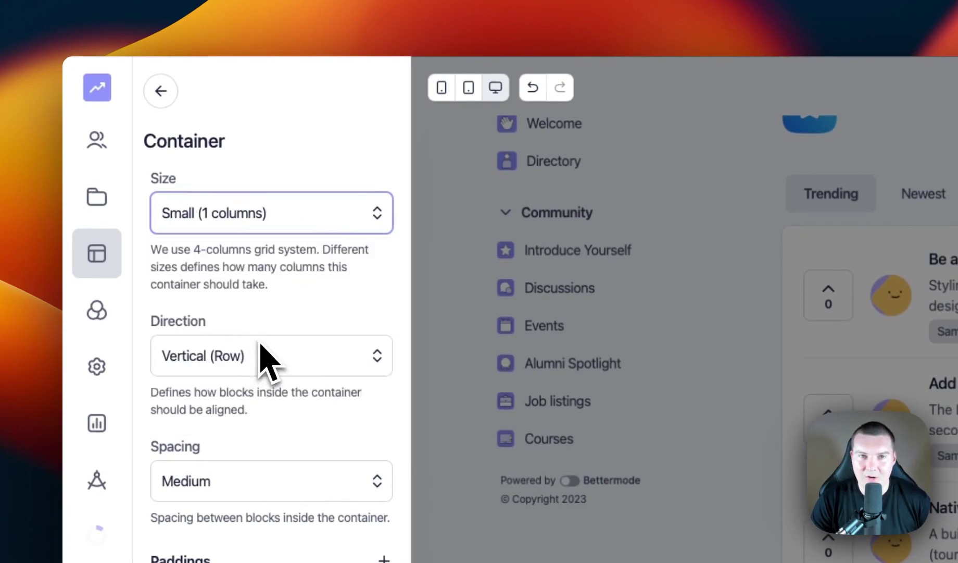
left_click(165, 94)
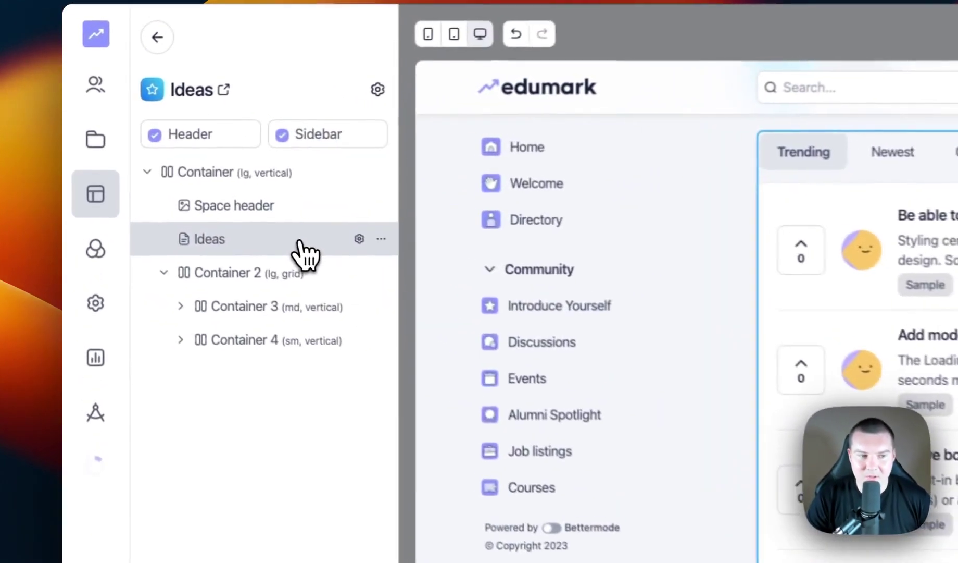
Step: Move the Ideas block into Container 3 and add a Hero banner to Container 4
left_click_drag(189, 188, 188, 218)
left_click_drag(313, 310, 315, 323)
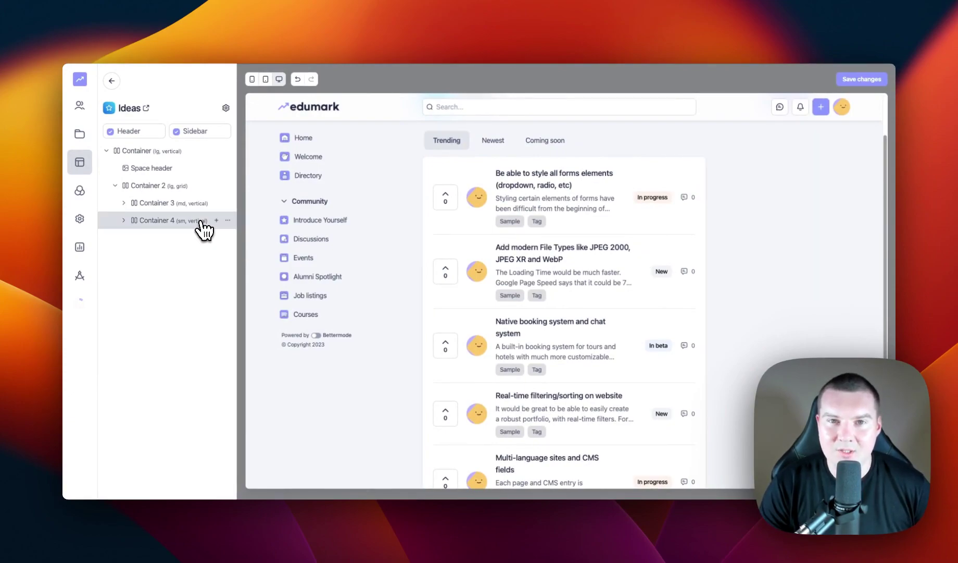
left_click(216, 220)
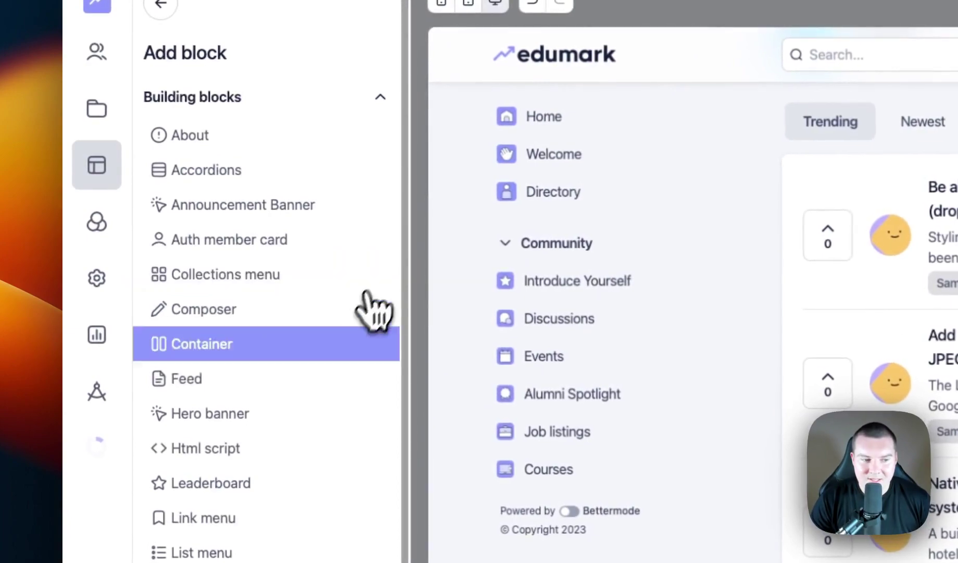
left_click(308, 417)
left_click(163, 74)
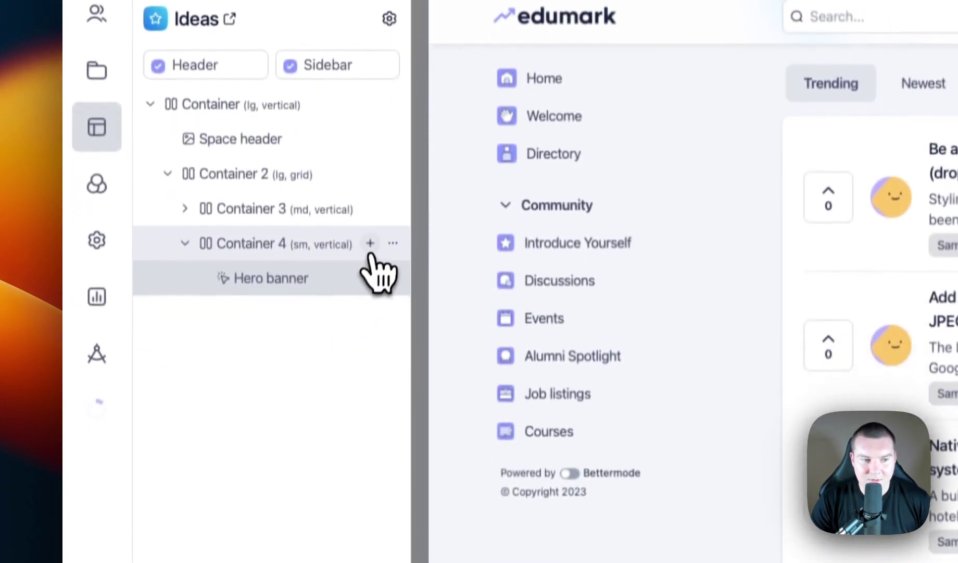
Step: Add a Leaderboard block to Container 4 below the Hero banner and save
left_click(369, 244)
left_click(307, 427)
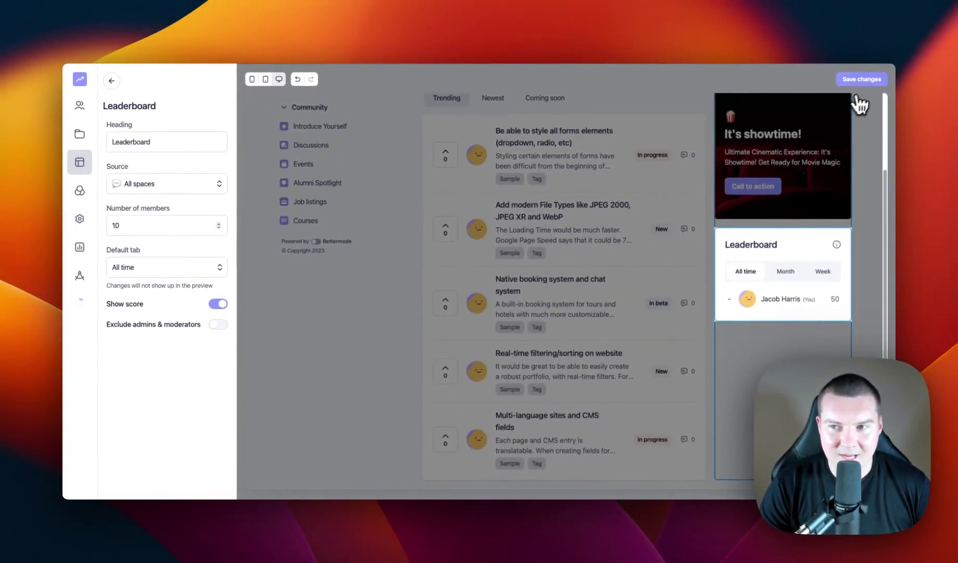
left_click(866, 79)
scroll(718, 188, "up", 3)
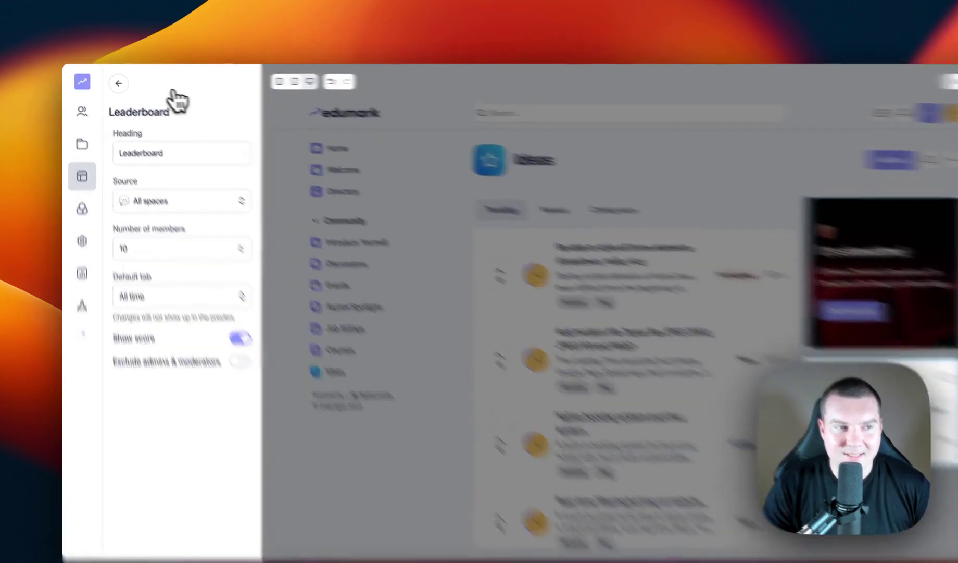
Step: Back in Collections and spaces, add a new Community space and preview the Blank page template
left_click(111, 81)
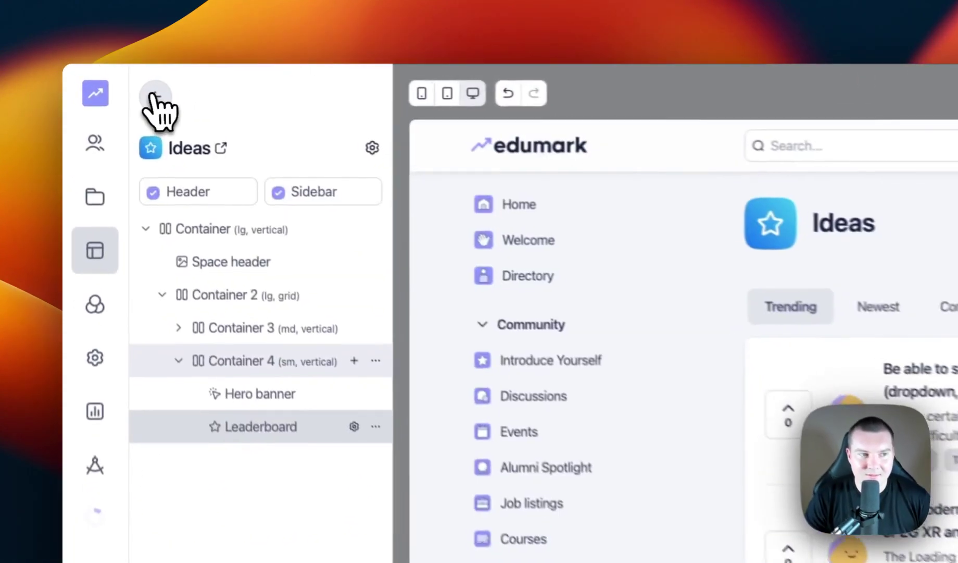
left_click(155, 97)
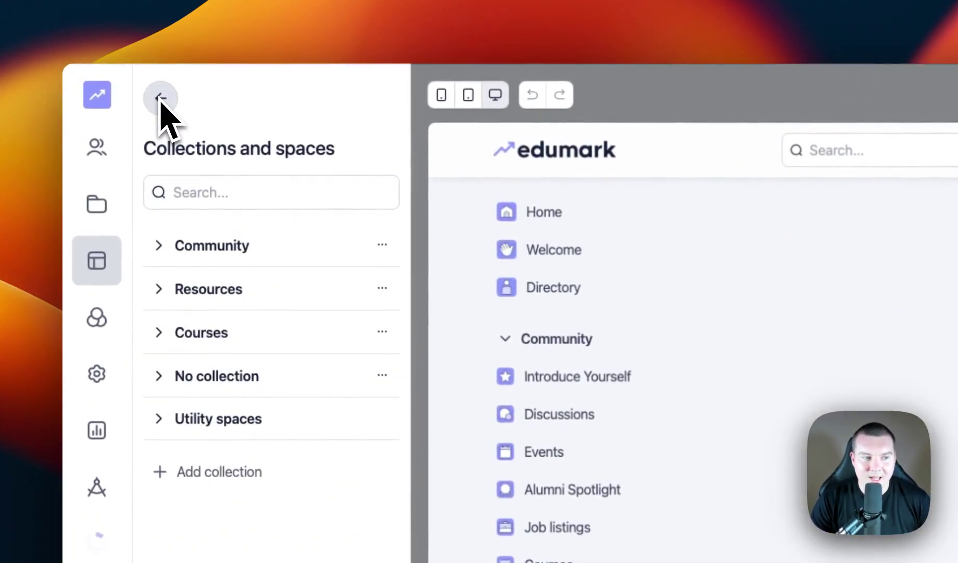
left_click(161, 246)
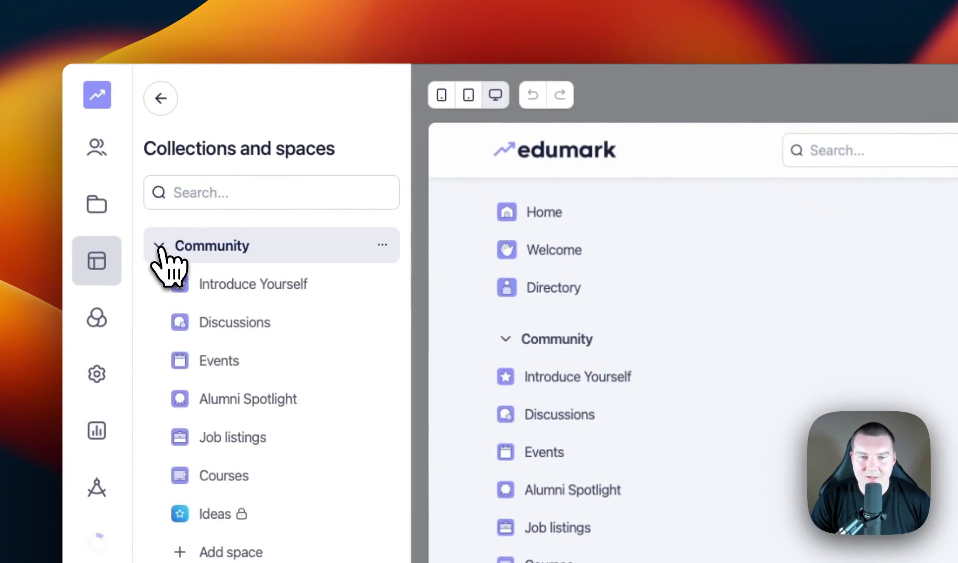
left_click(161, 247)
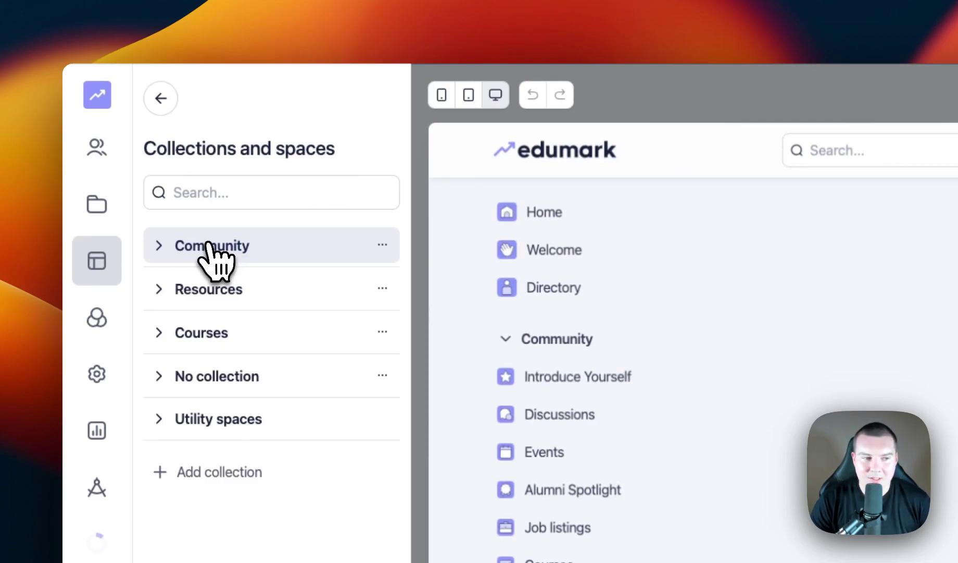
left_click(210, 245)
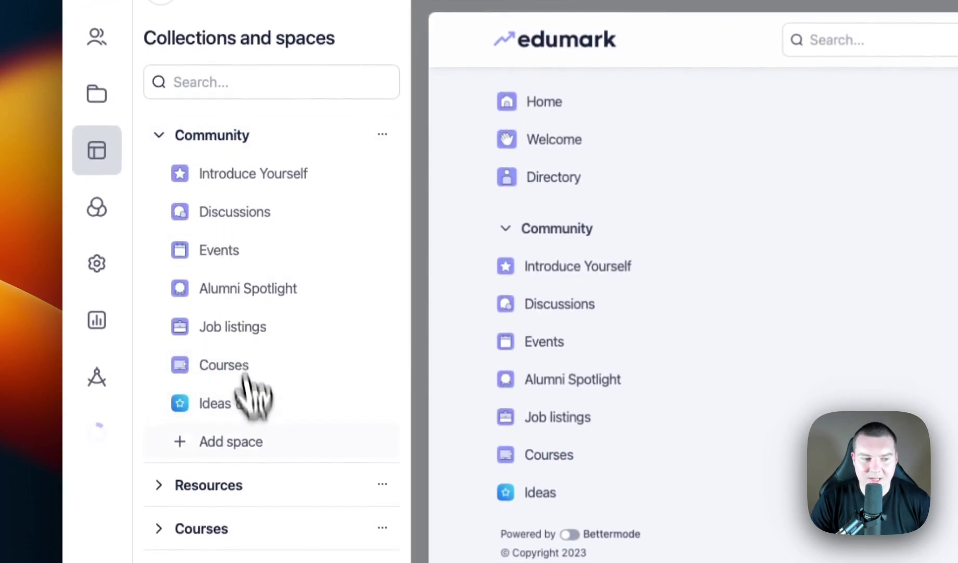
left_click(249, 441)
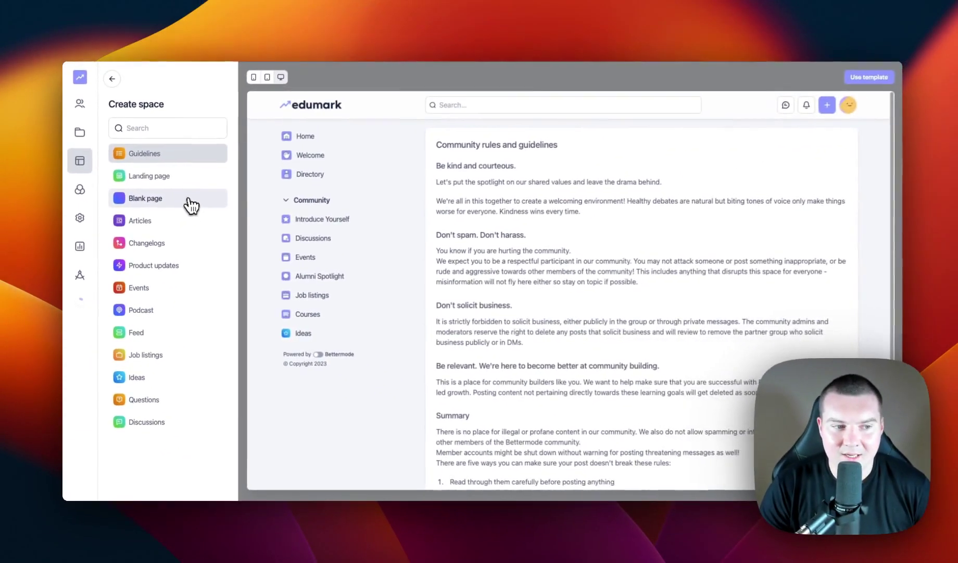
left_click(311, 71)
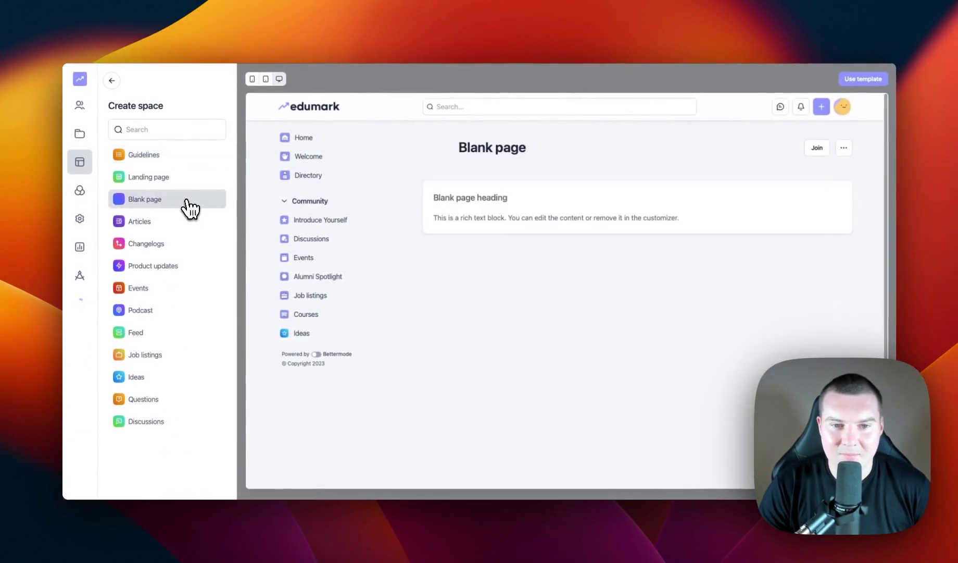
Step: Create a space named 'Roadmap' from the Blank page template
left_click(867, 81)
type("Roadmap")
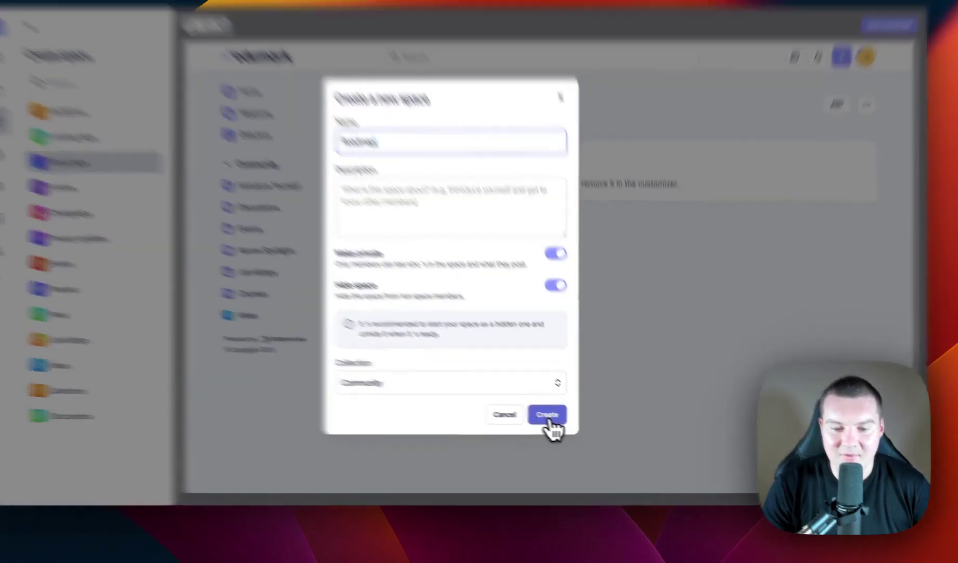
left_click(563, 420)
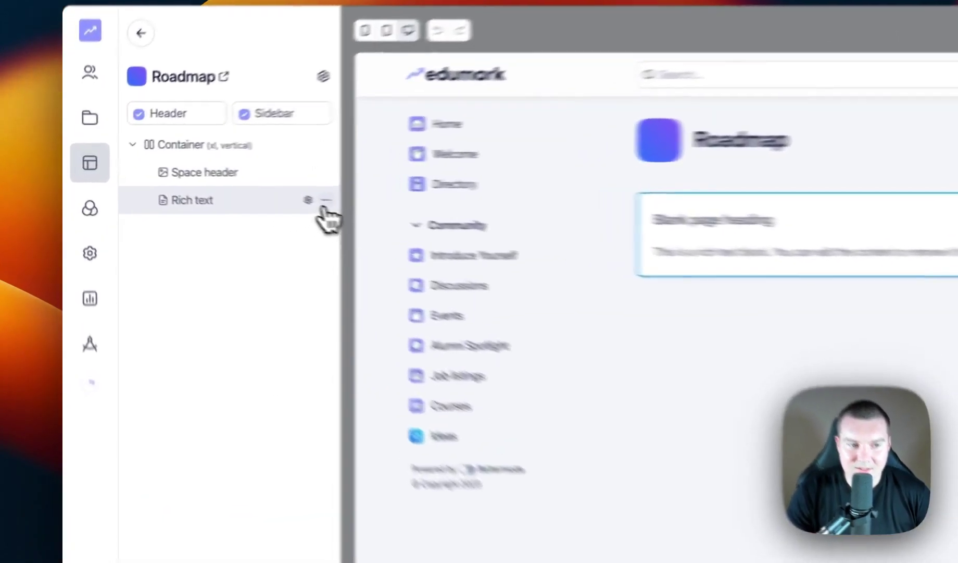
Step: Delete the placeholder Rich text block, leaving only the Space header
left_click(227, 185)
left_click(197, 264)
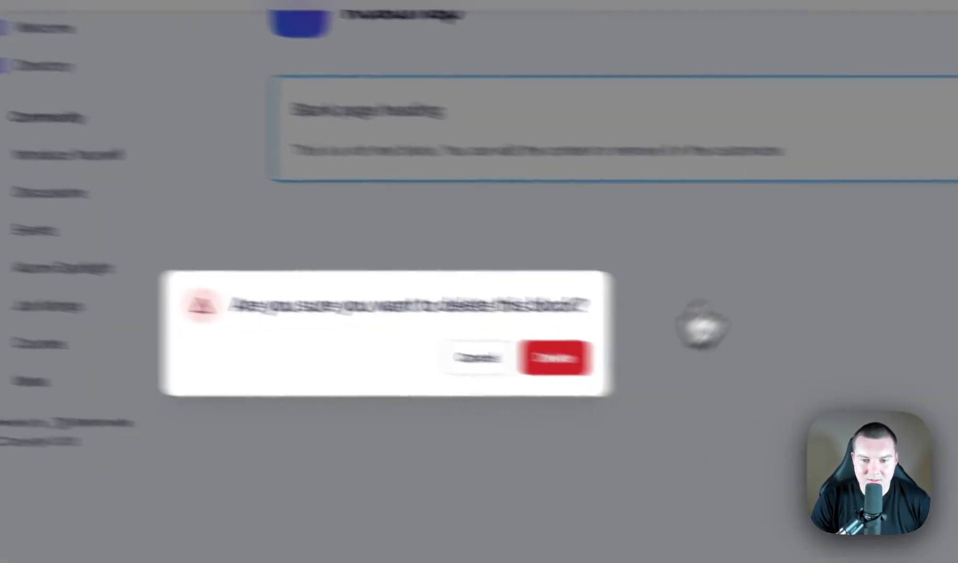
left_click(555, 358)
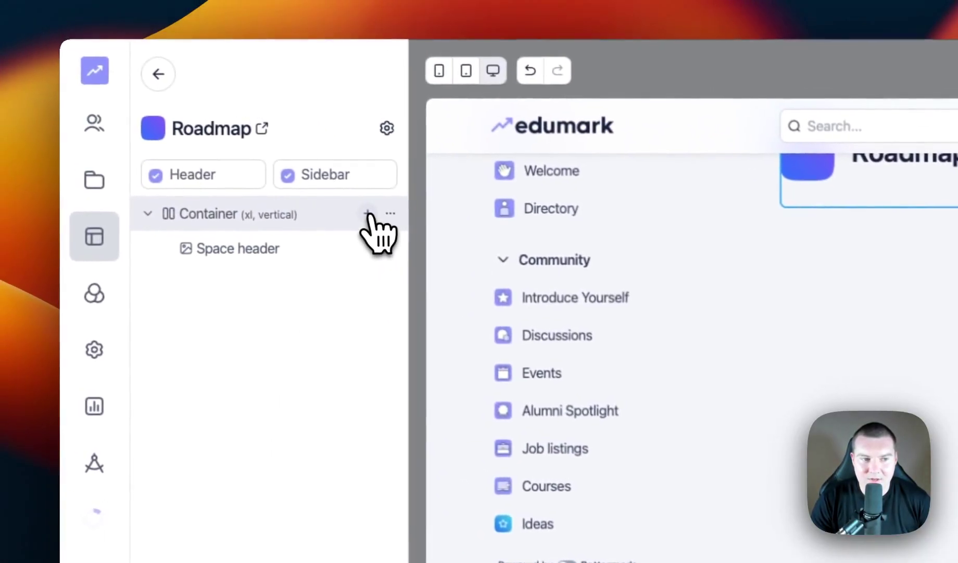
Step: Add Container 2 under the main container, sized Large (3 columns) with Horizontal (Grid) direction
left_click(368, 214)
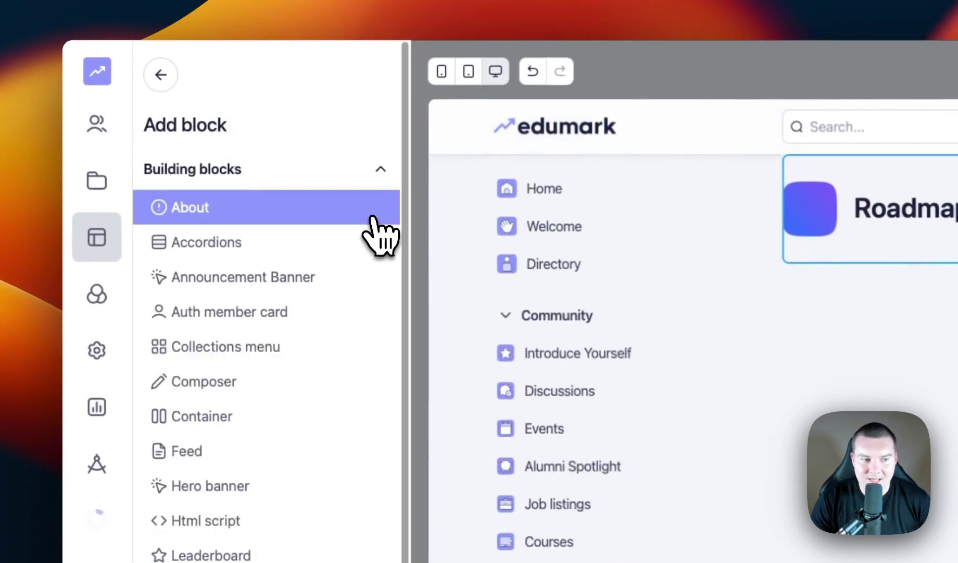
left_click(269, 414)
left_click(319, 209)
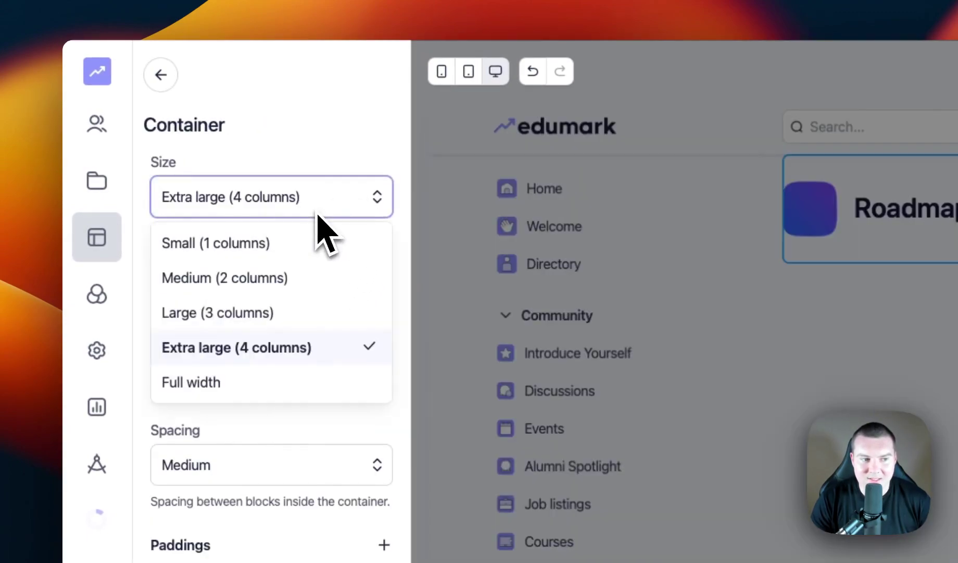
left_click(288, 319)
left_click(276, 343)
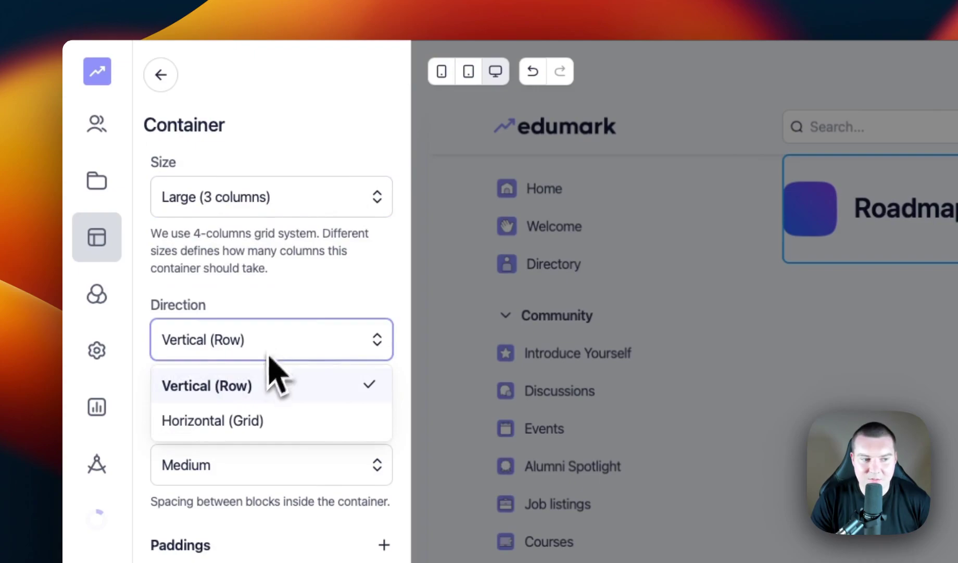
left_click(250, 425)
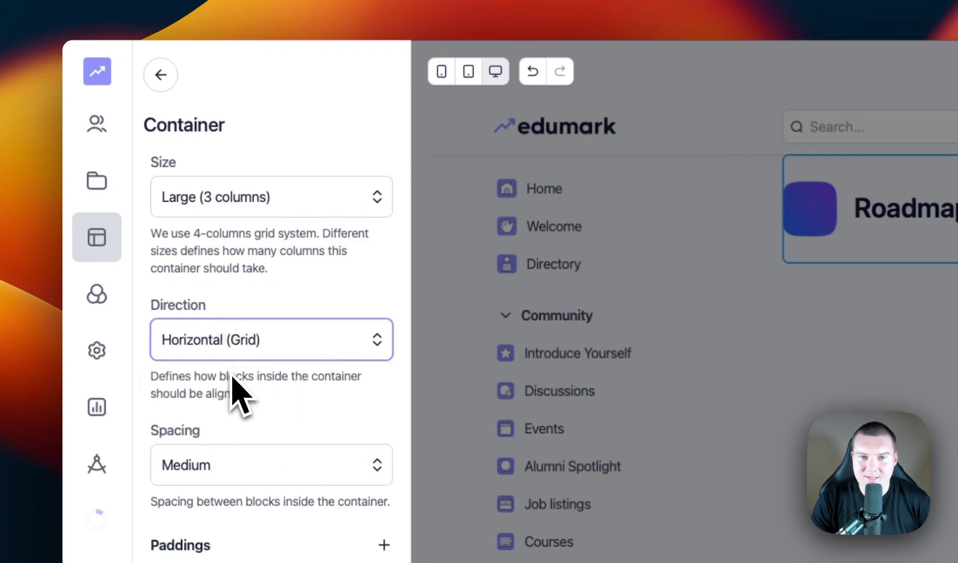
left_click(162, 76)
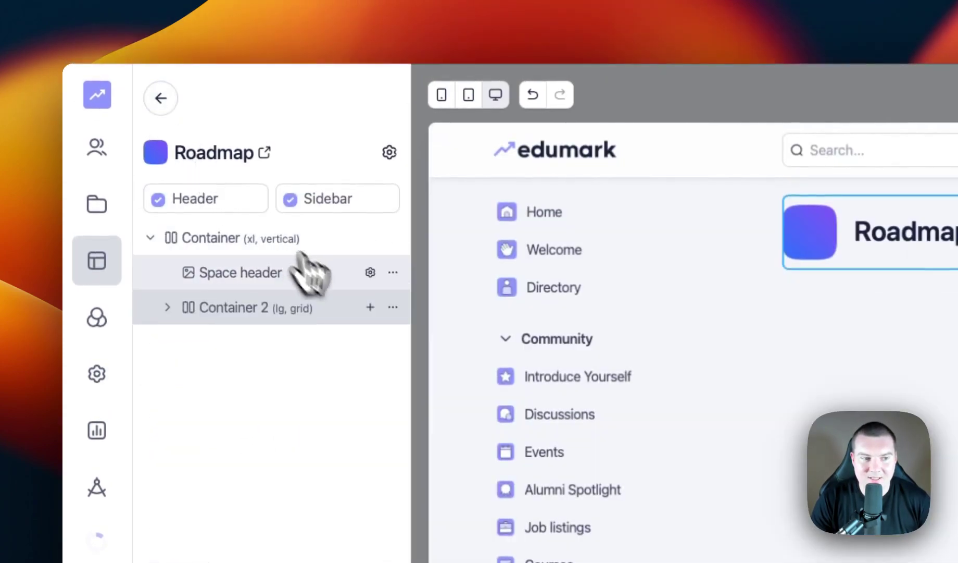
Step: Add three containers (3, 4 and 5) inside Container 2, each Small (1 columns)
left_click(371, 307)
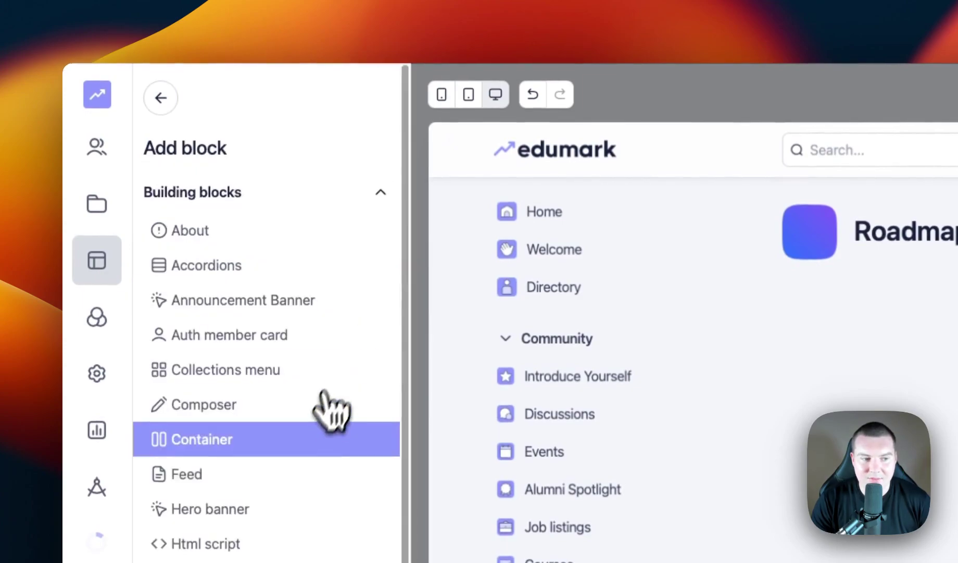
left_click(302, 440)
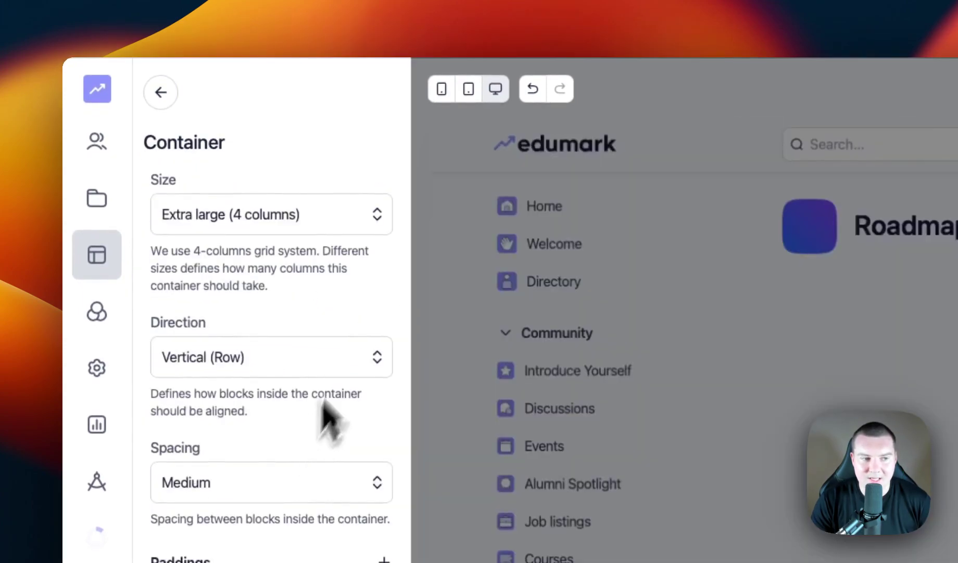
left_click(308, 228)
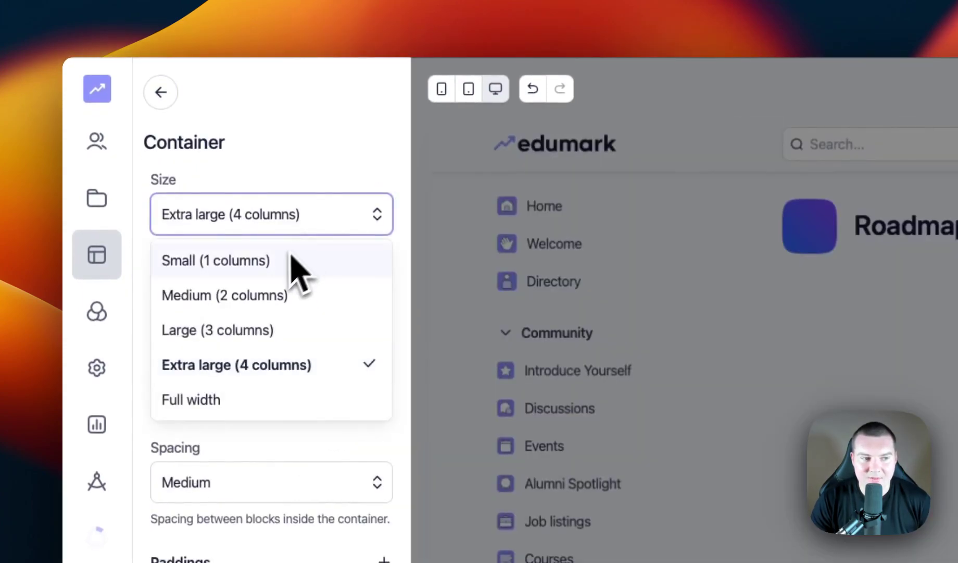
left_click(291, 258)
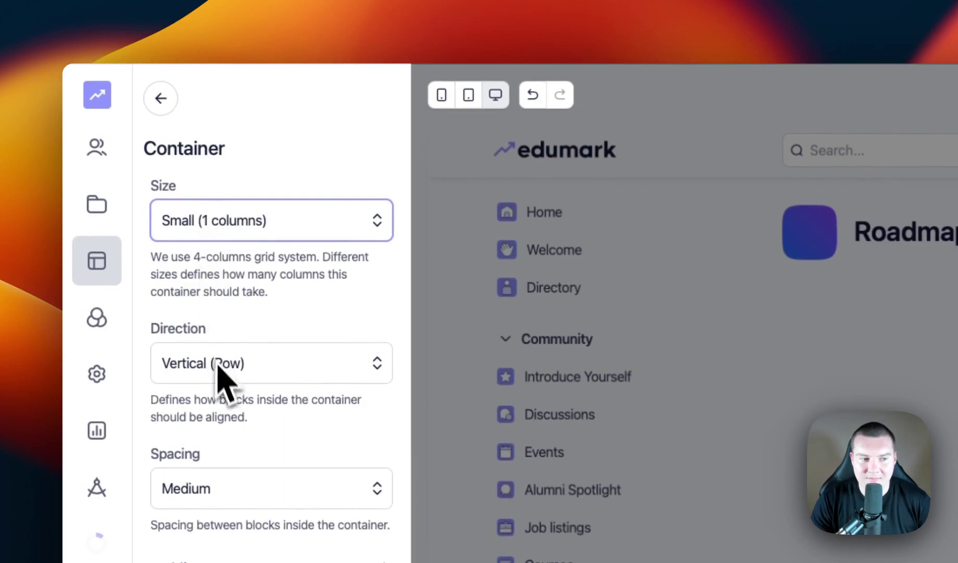
left_click(161, 106)
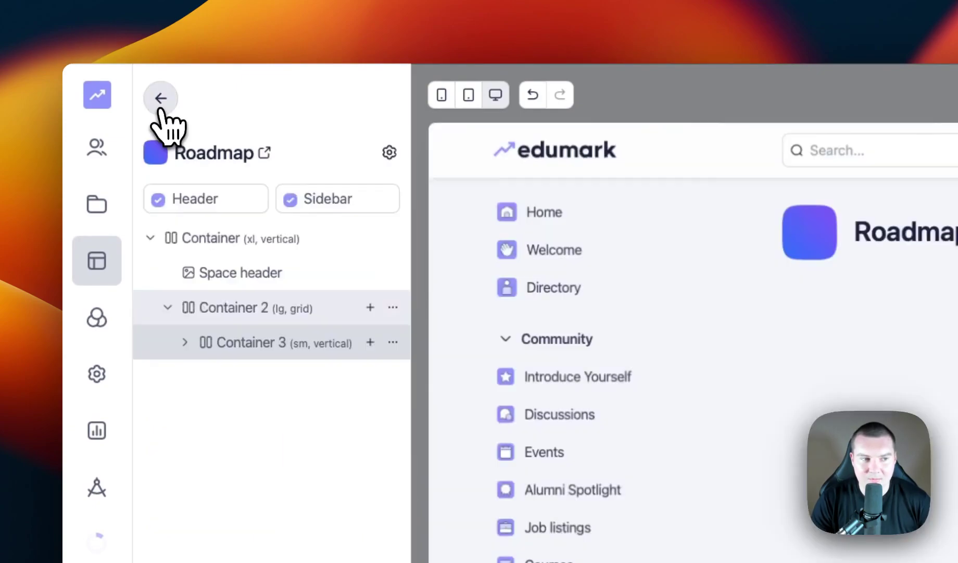
left_click(370, 307)
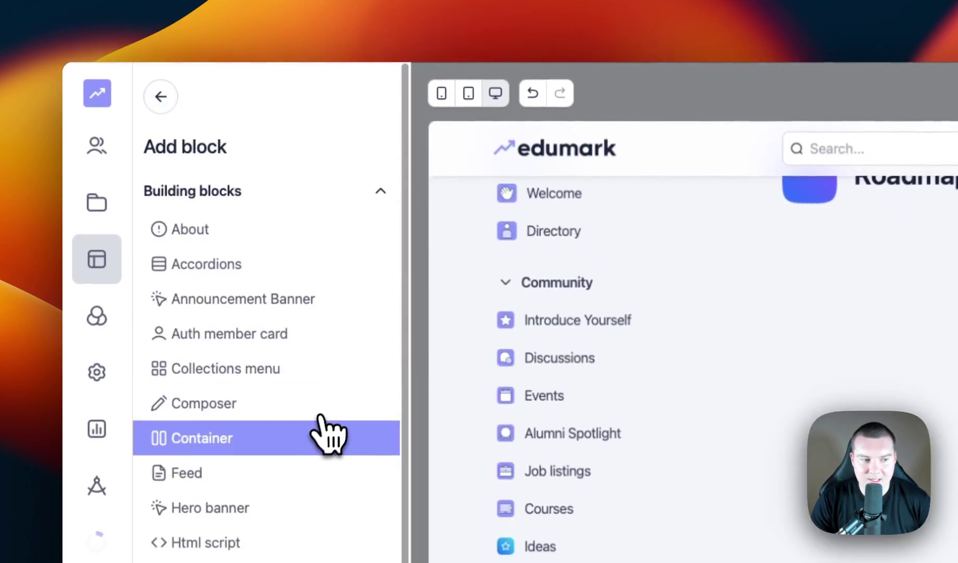
left_click(312, 437)
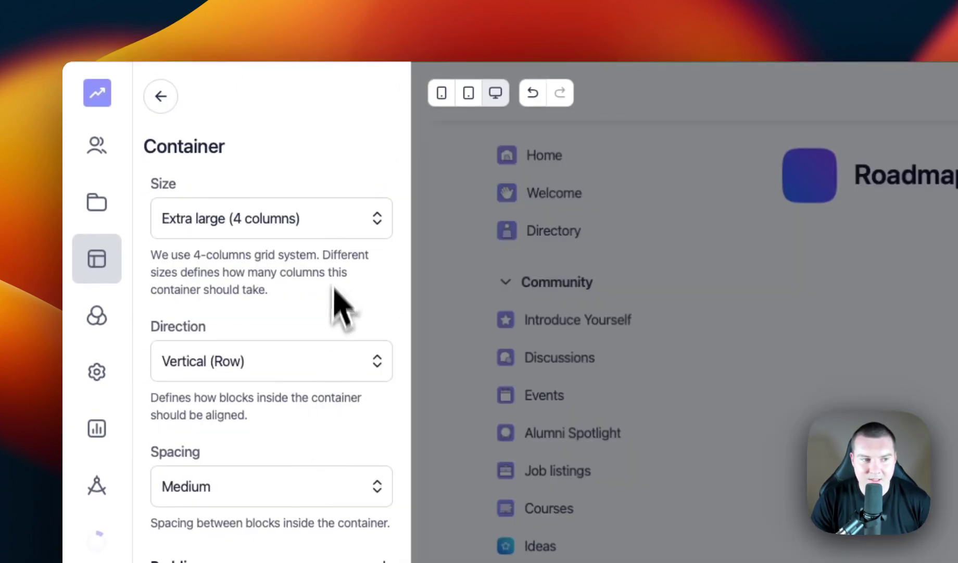
left_click(313, 221)
left_click(276, 263)
left_click(162, 97)
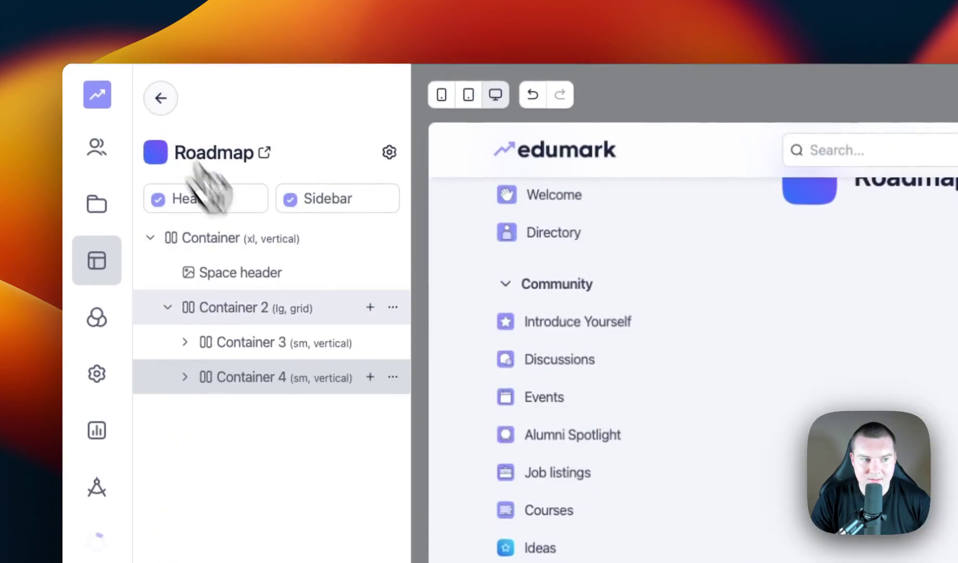
left_click(368, 308)
left_click(284, 438)
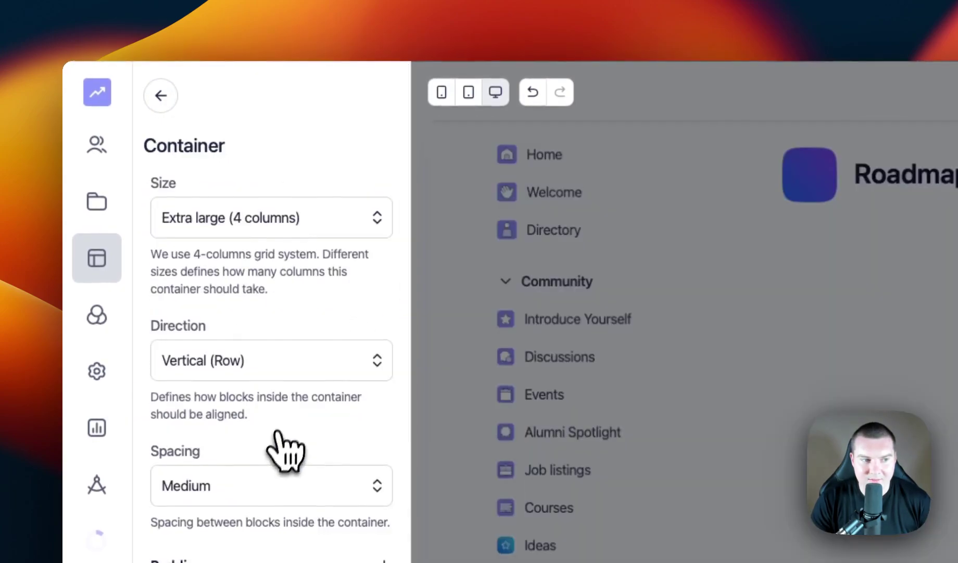
left_click(304, 226)
left_click(271, 263)
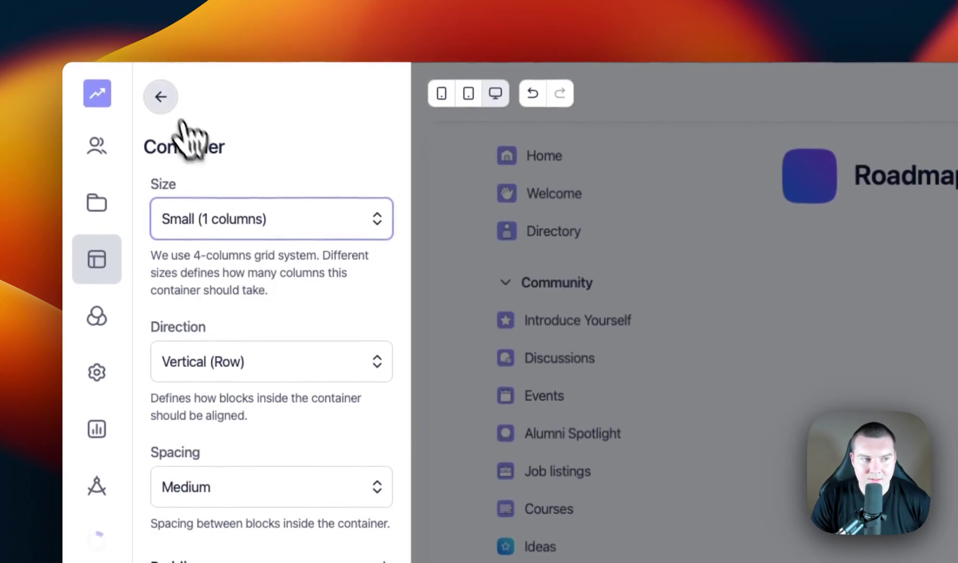
left_click(163, 97)
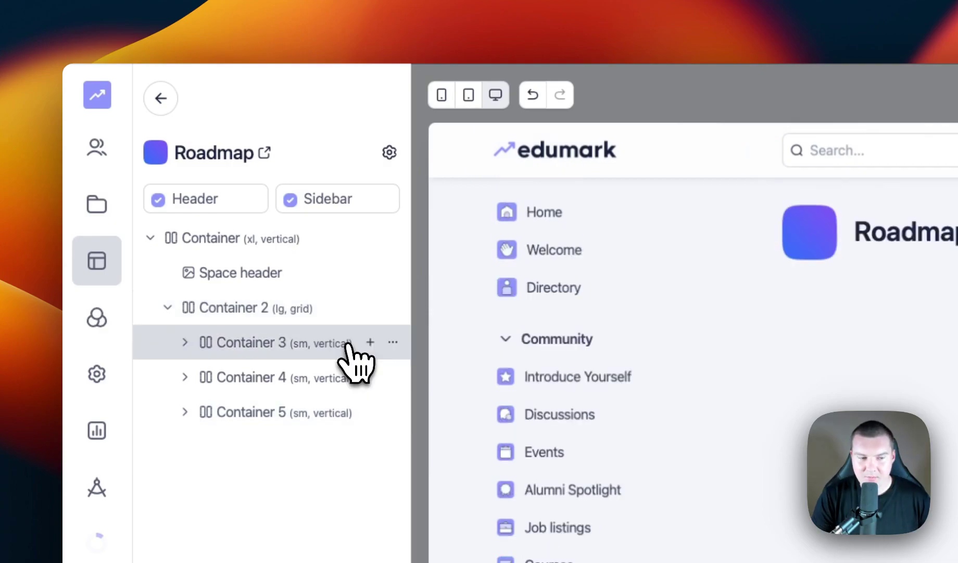
Step: Add a Posts block to Container 3 and open its Default tab view settings
left_click(371, 341)
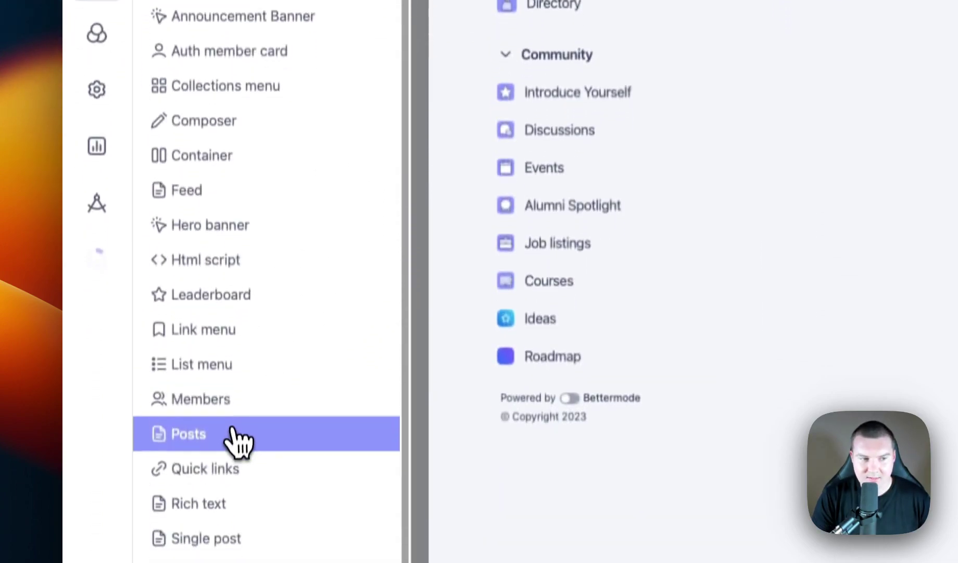
left_click(239, 442)
left_click(266, 296)
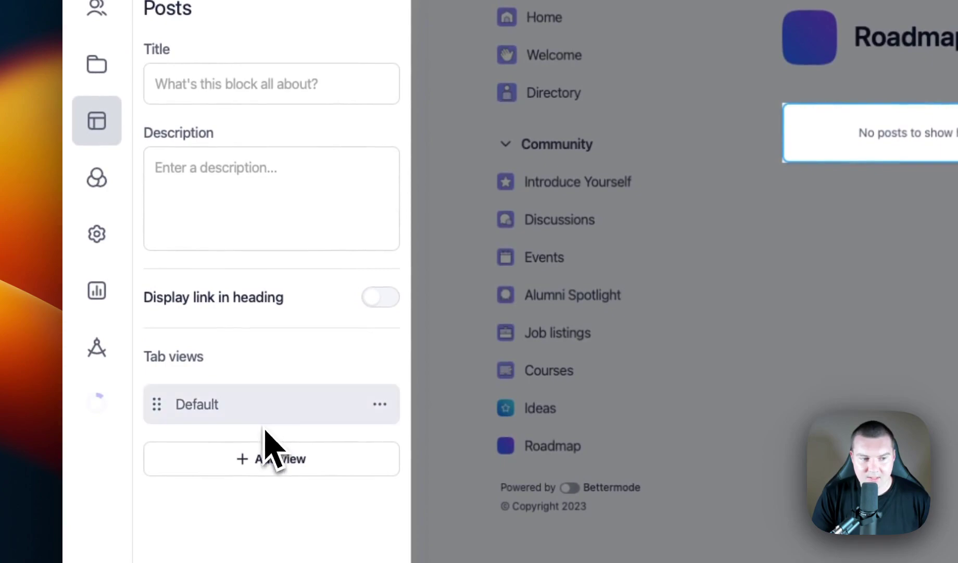
left_click(276, 412)
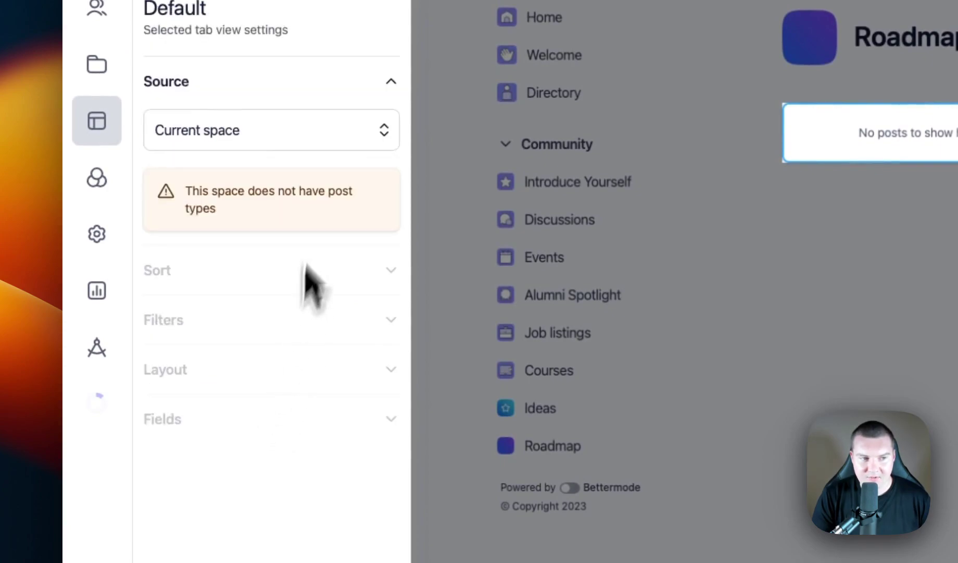
Step: Set the posts source to the Ideas space only, limited to the Idea post type
left_click(332, 140)
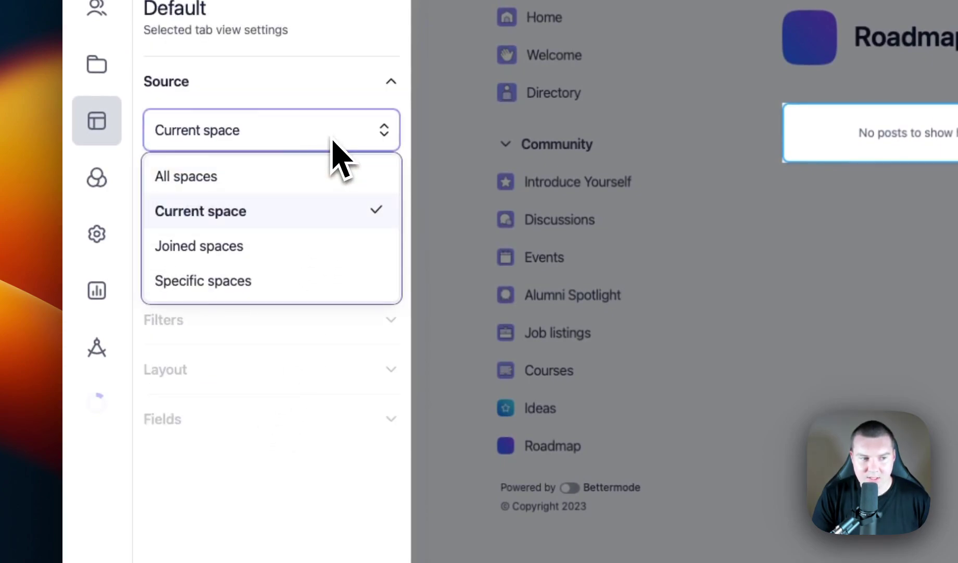
left_click(286, 287)
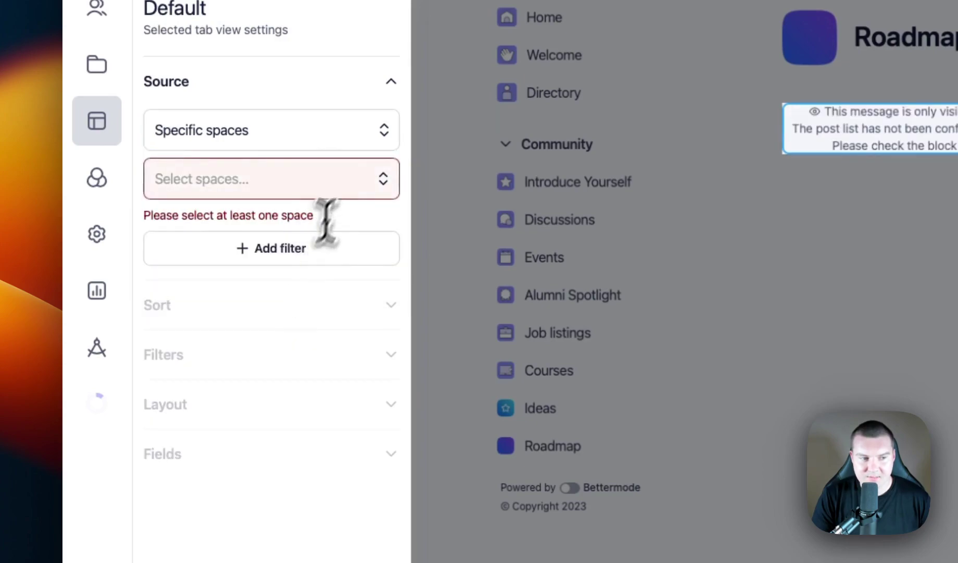
left_click(348, 179)
scroll(288, 365, "down", 5)
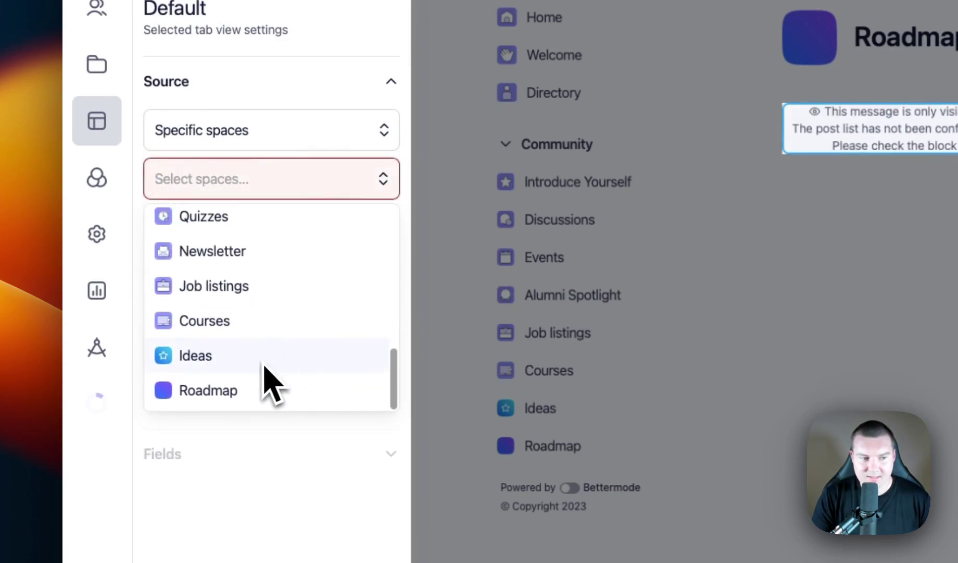
left_click(263, 357)
scroll(284, 364, "down", 3)
scroll(304, 198, "up", 2)
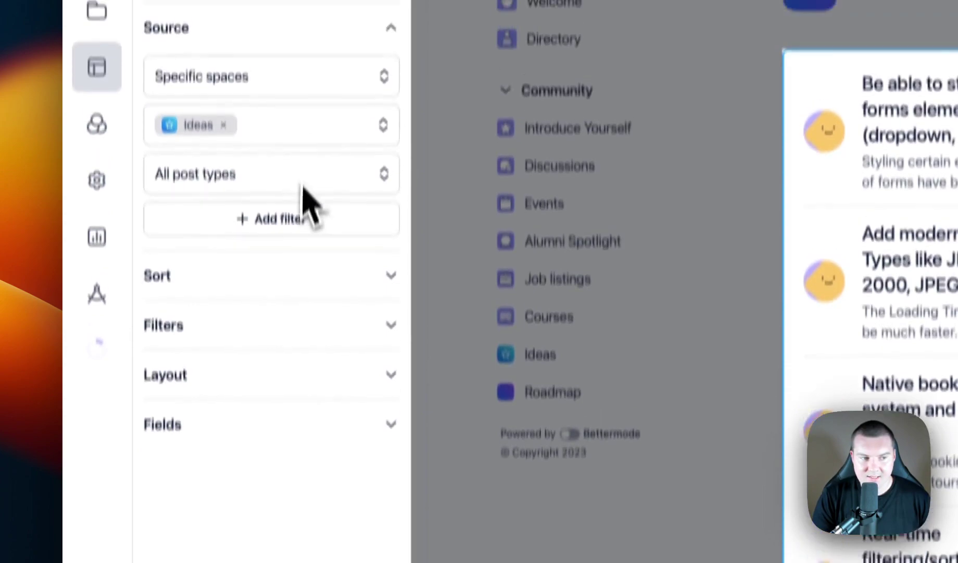
scroll(304, 187, "up", 2)
left_click(286, 221)
left_click(271, 299)
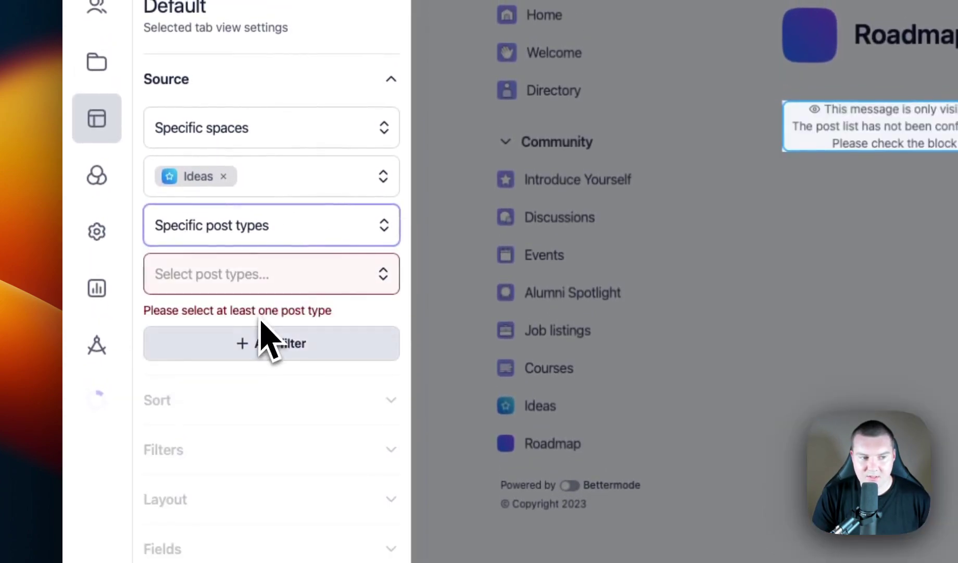
left_click(265, 275)
left_click(240, 319)
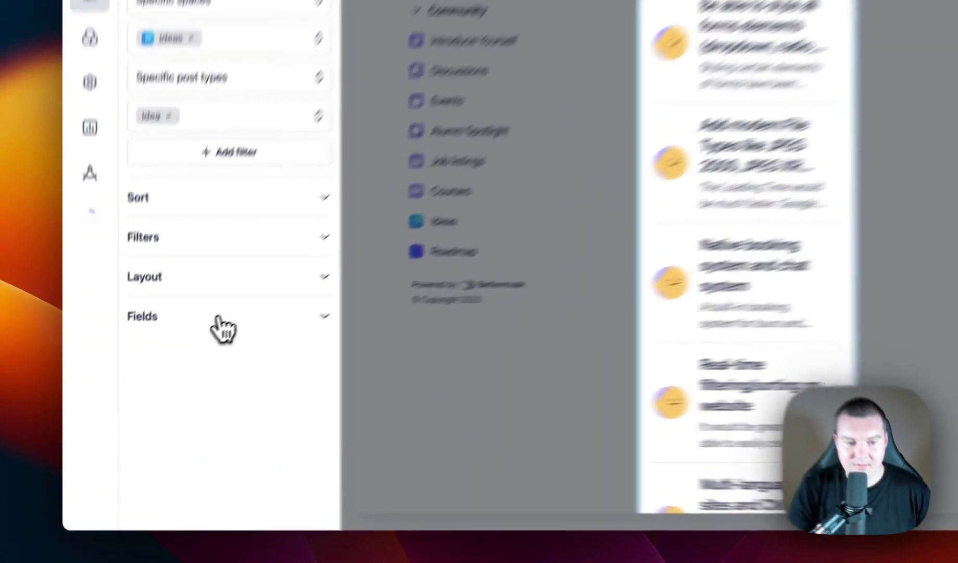
Step: Hide member avatars and set the post title size to Small
left_click(222, 318)
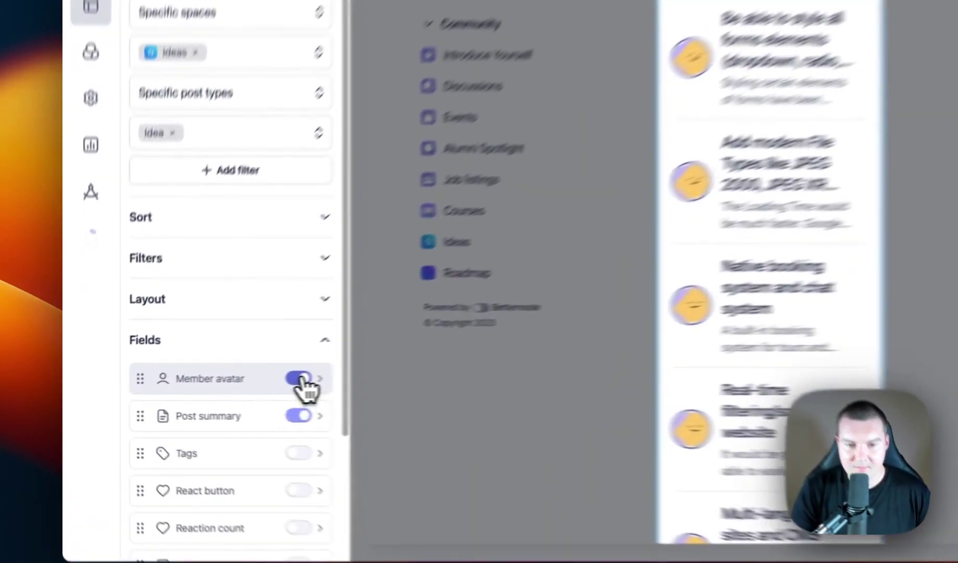
left_click(205, 388)
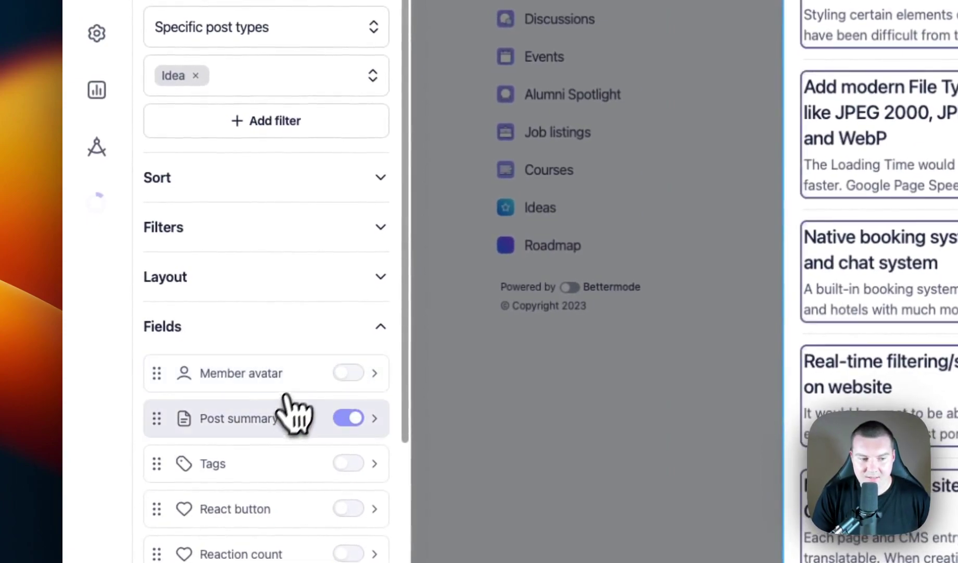
left_click(269, 429)
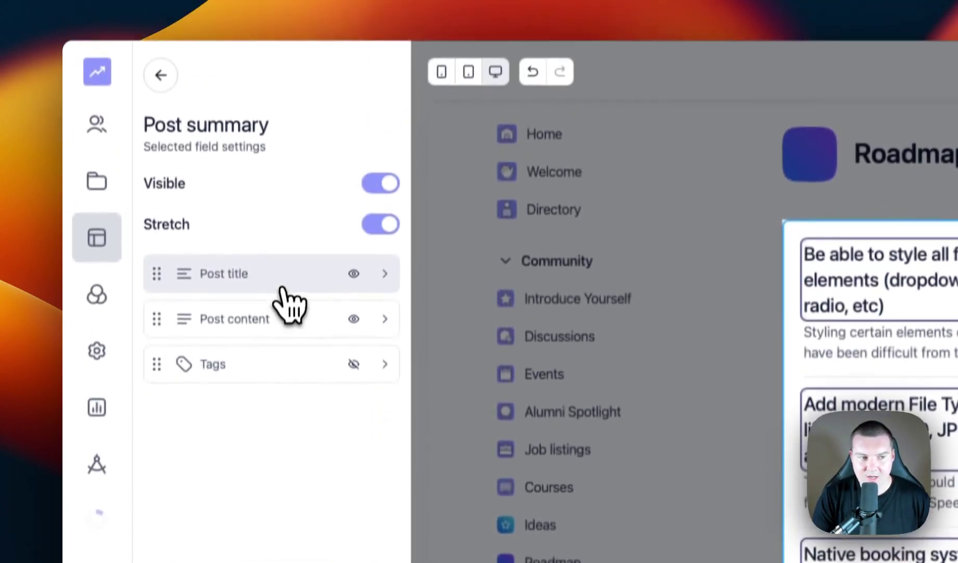
left_click(281, 102)
left_click(301, 93)
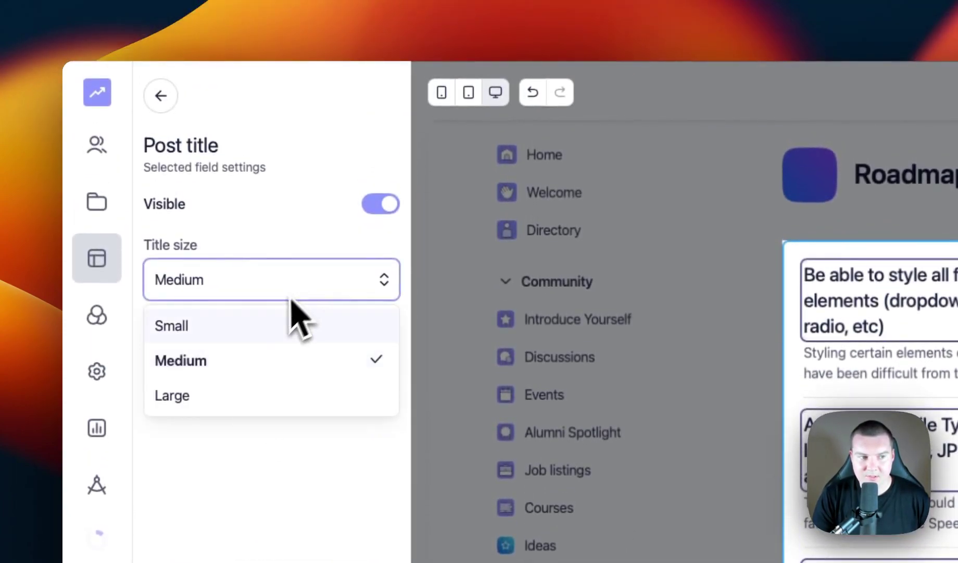
left_click(265, 327)
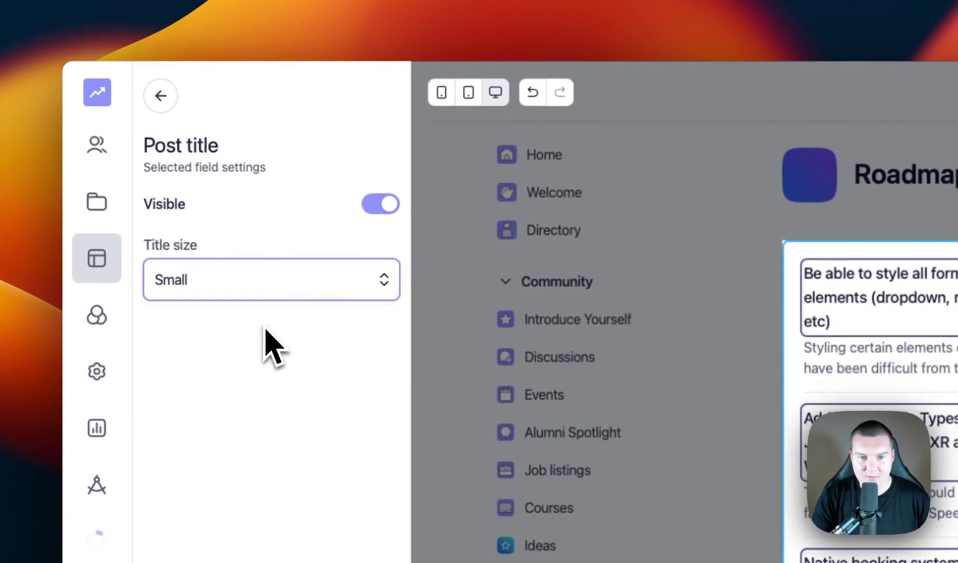
left_click(160, 97)
left_click(154, 97)
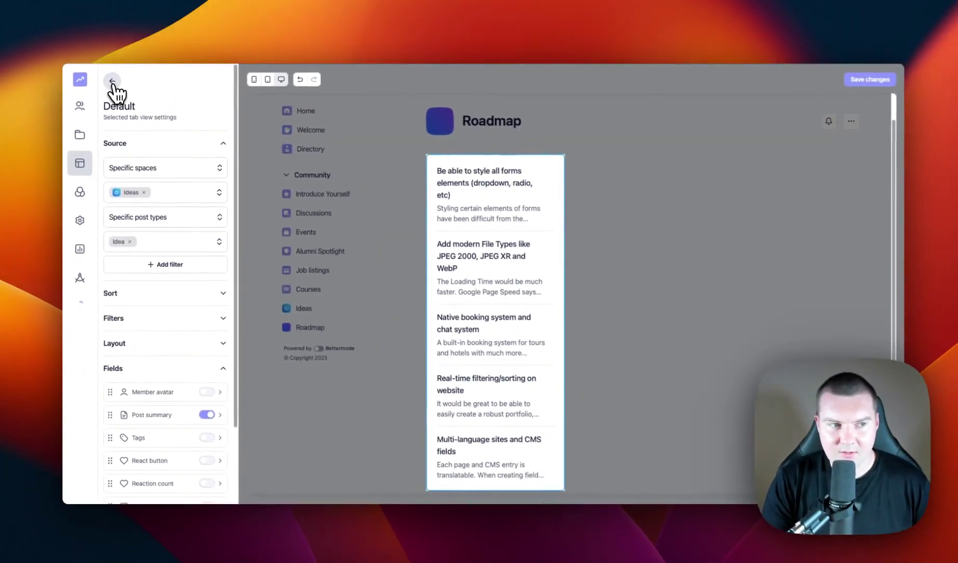
left_click(154, 97)
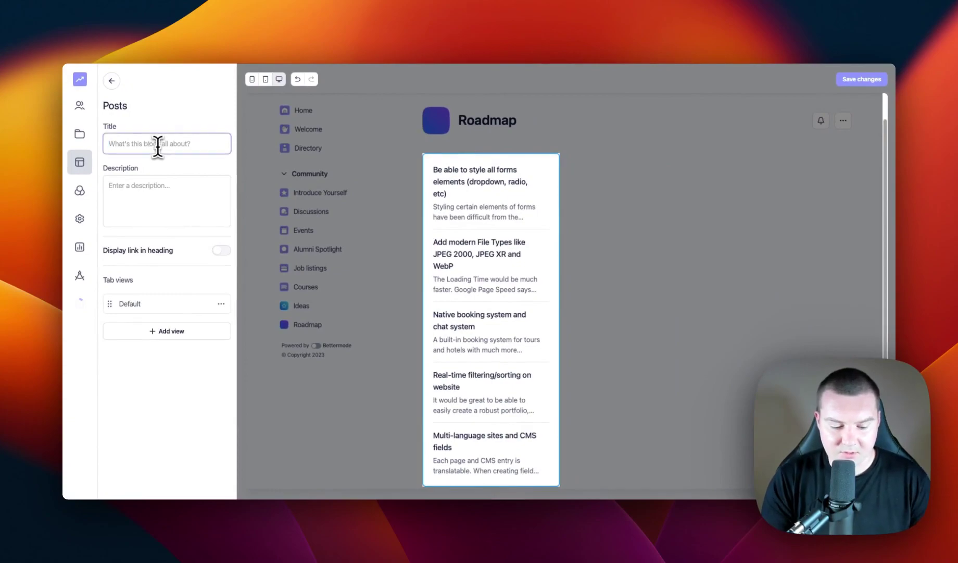
Step: Title the Posts block 'Planned' and copy the block
type("Planned")
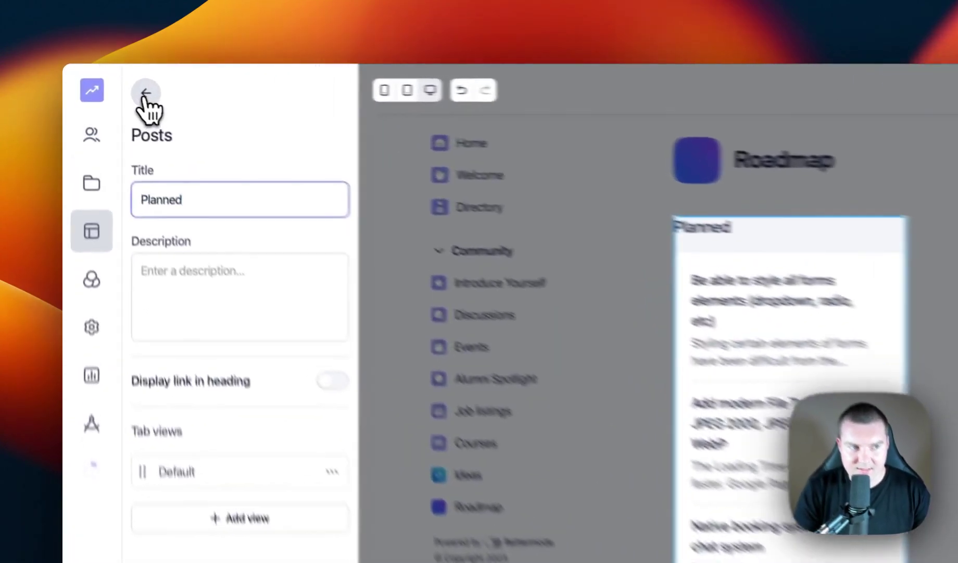
left_click(112, 82)
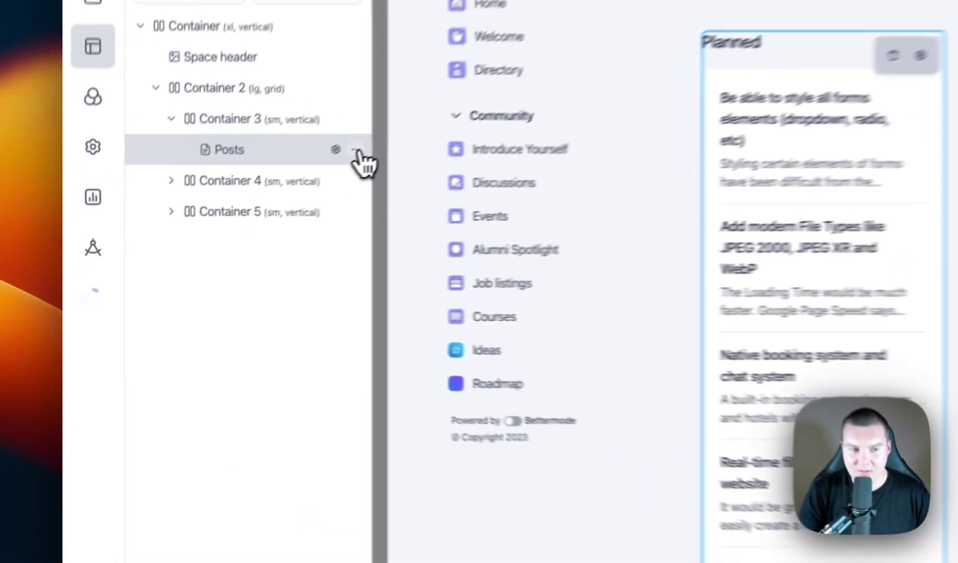
left_click(229, 220)
left_click(327, 254)
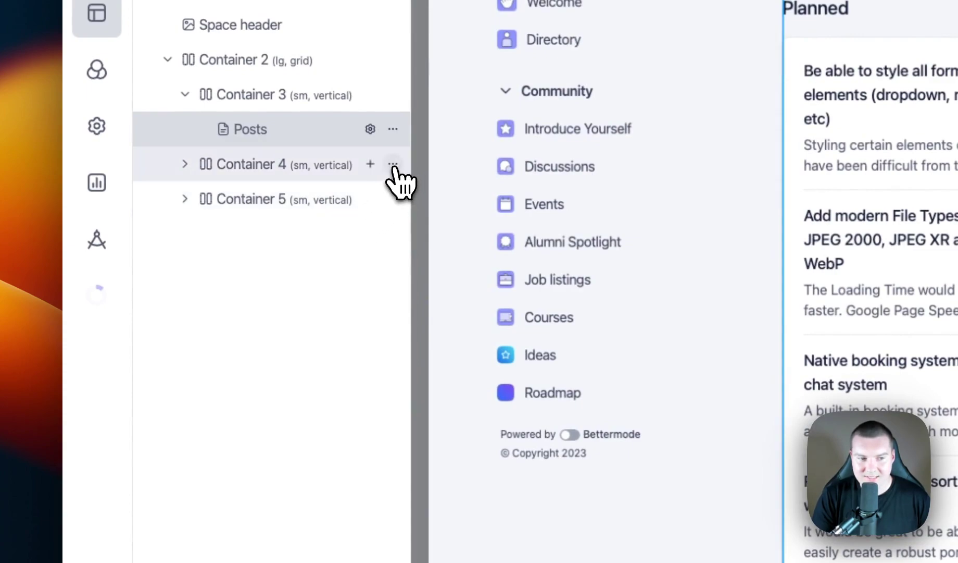
Step: Paste the copied Posts block into Container 4 and Container 5
left_click(393, 166)
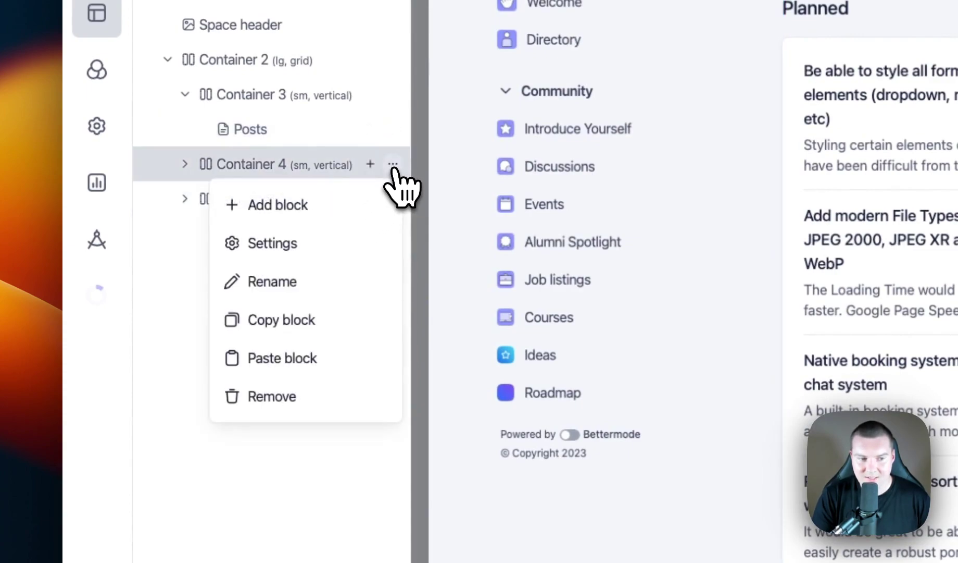
left_click(319, 355)
left_click(184, 167)
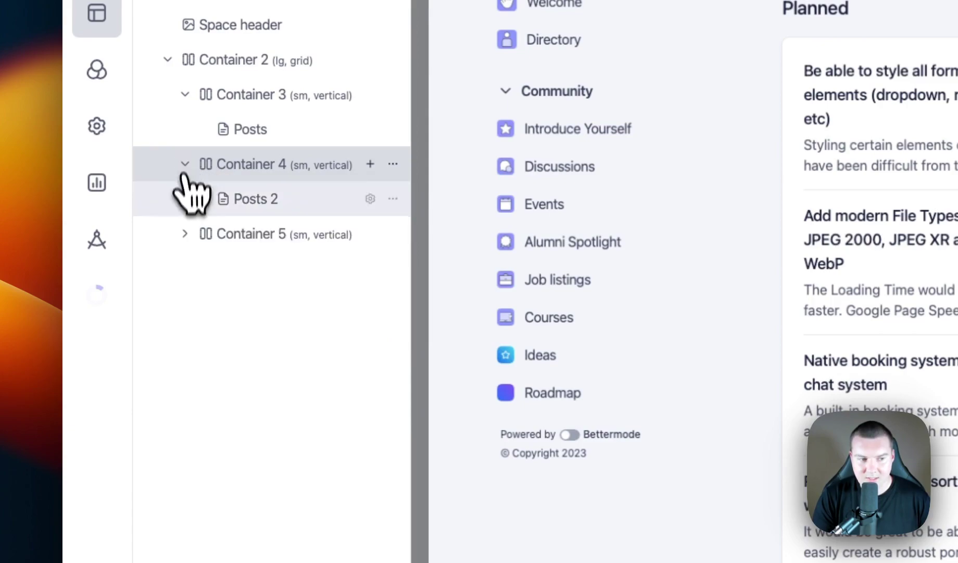
left_click(184, 234)
left_click(393, 233)
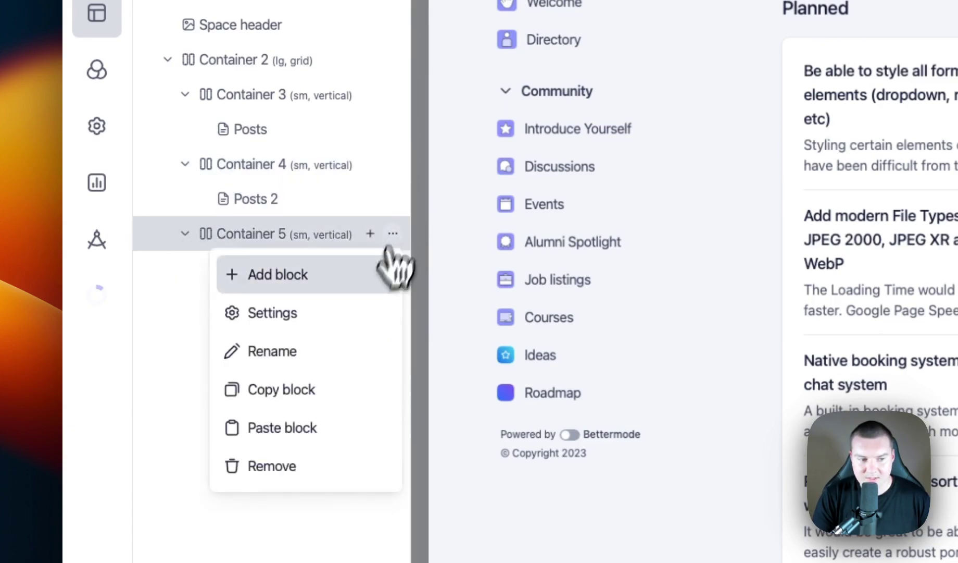
left_click(329, 431)
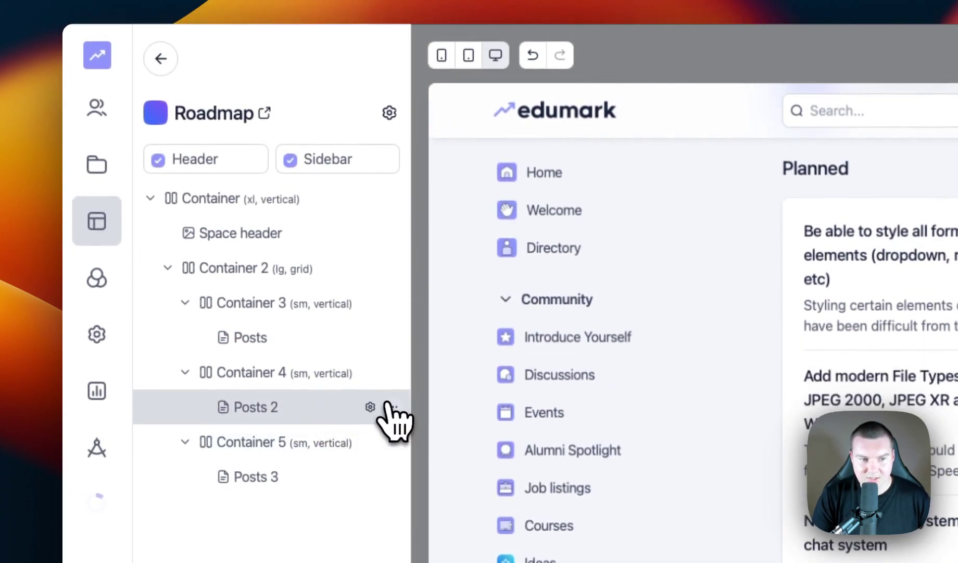
Step: Retitle the Posts 2 Roadmap column from 'Planned' to 'In progress'
left_click(370, 406)
left_click_drag(242, 177, 133, 203)
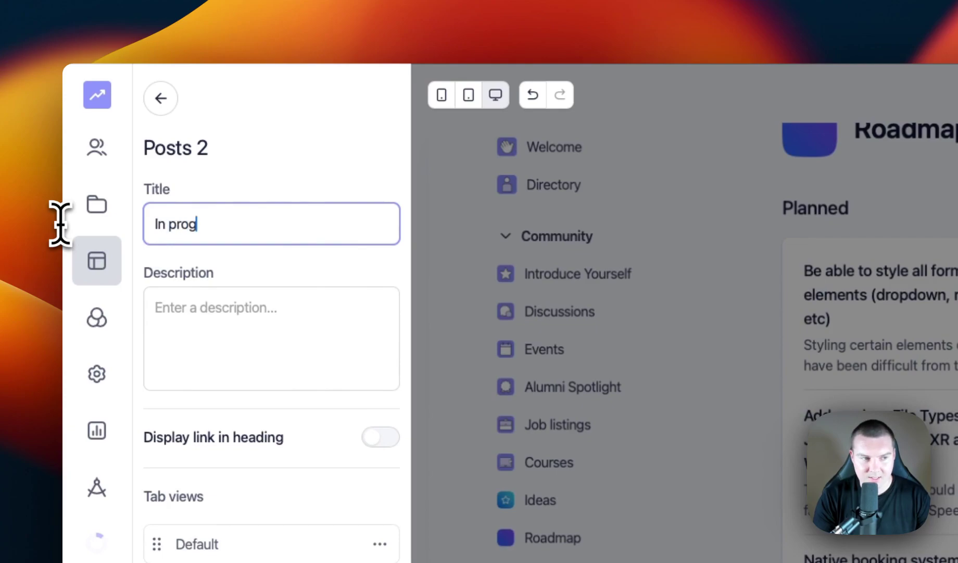
type("In progress")
left_click(160, 98)
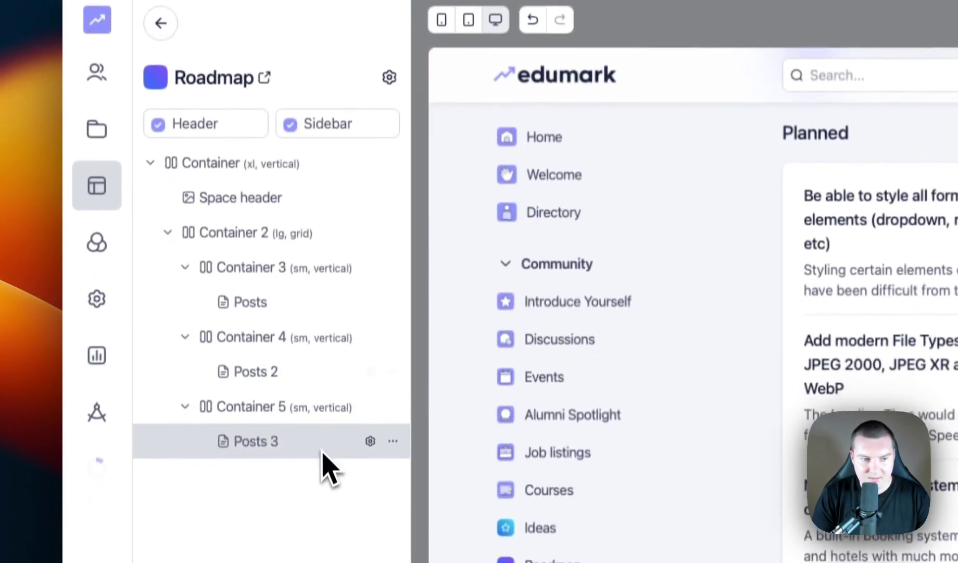
Step: Retitle the Posts 3 column 'Delivered' and save the Roadmap layout
left_click(370, 441)
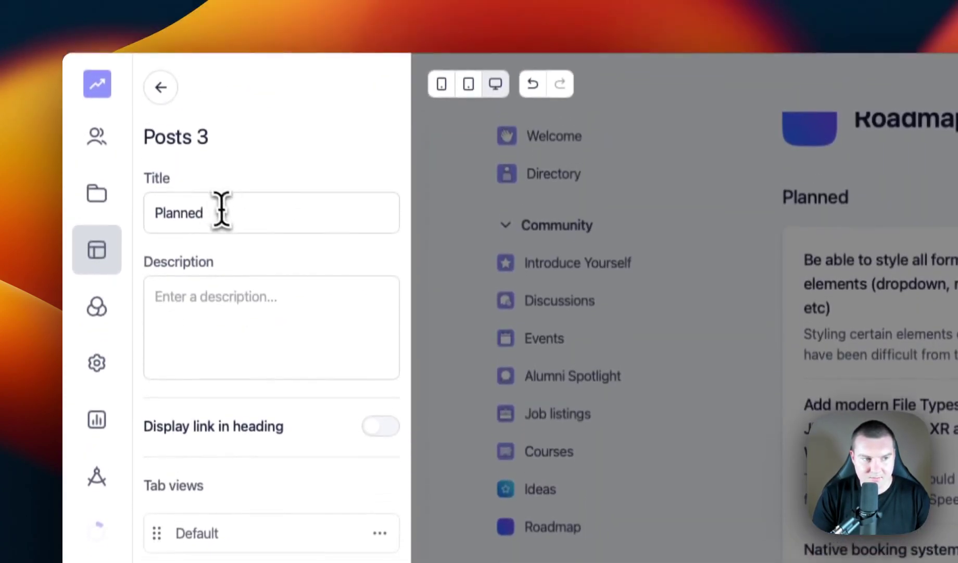
left_click_drag(222, 145, 68, 151)
type("Delivered")
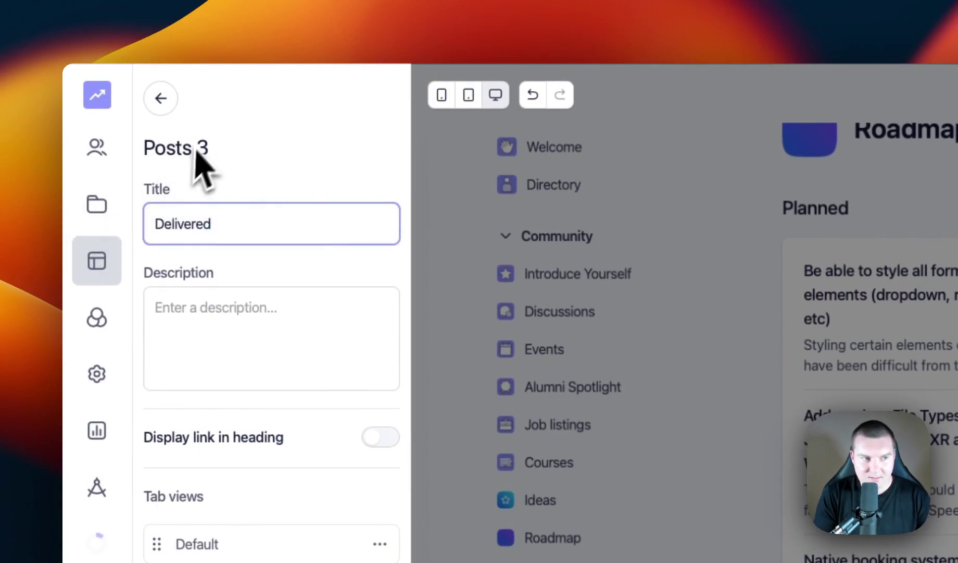
left_click(160, 98)
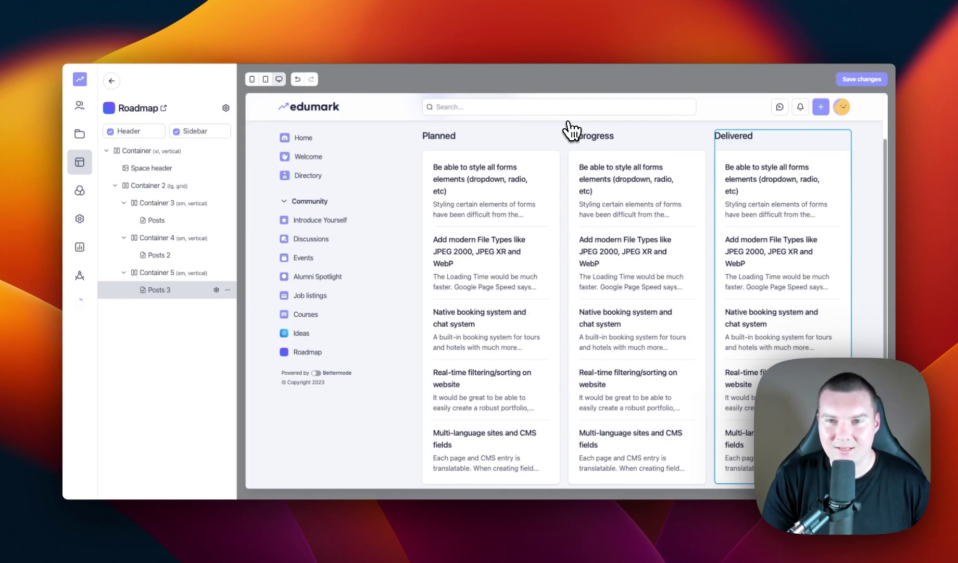
left_click(884, 80)
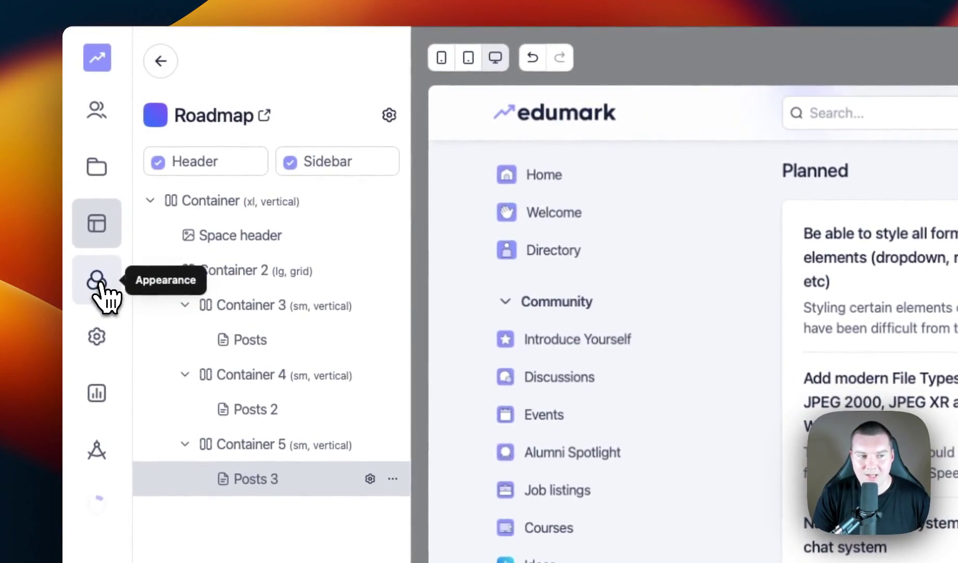
left_click(99, 284)
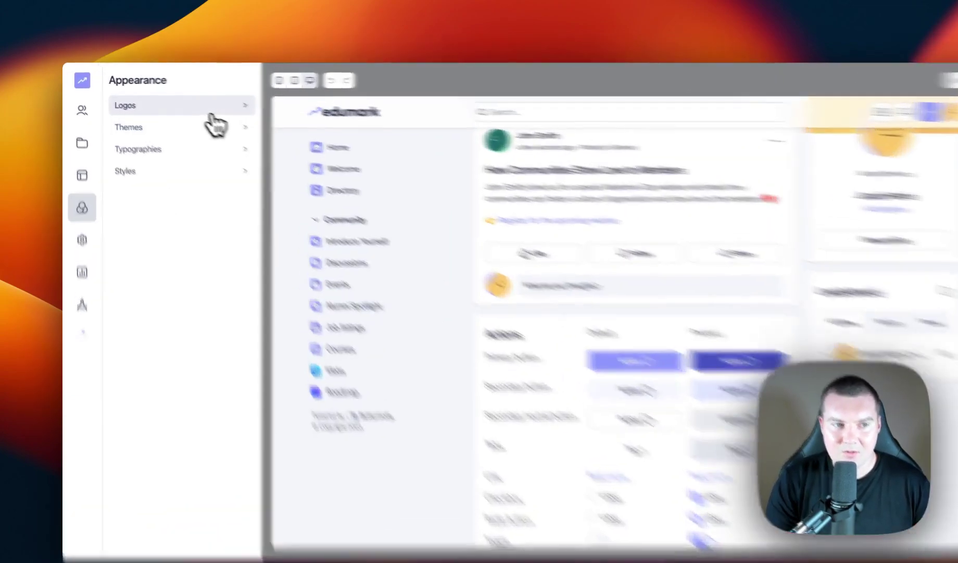
Step: Review the dark and light logo images in Logos, leaving the edumark light logo unchanged
left_click(207, 104)
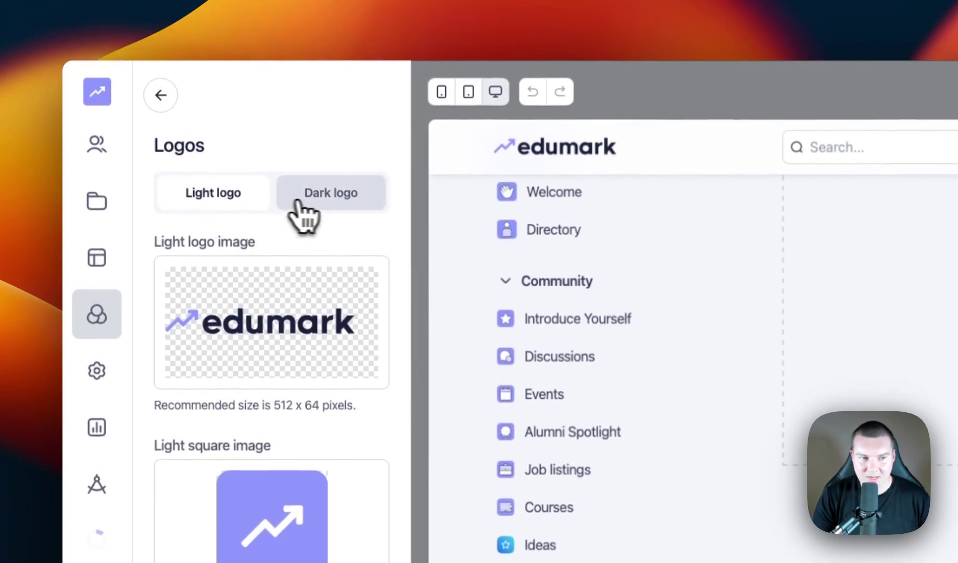
left_click(313, 191)
left_click(214, 197)
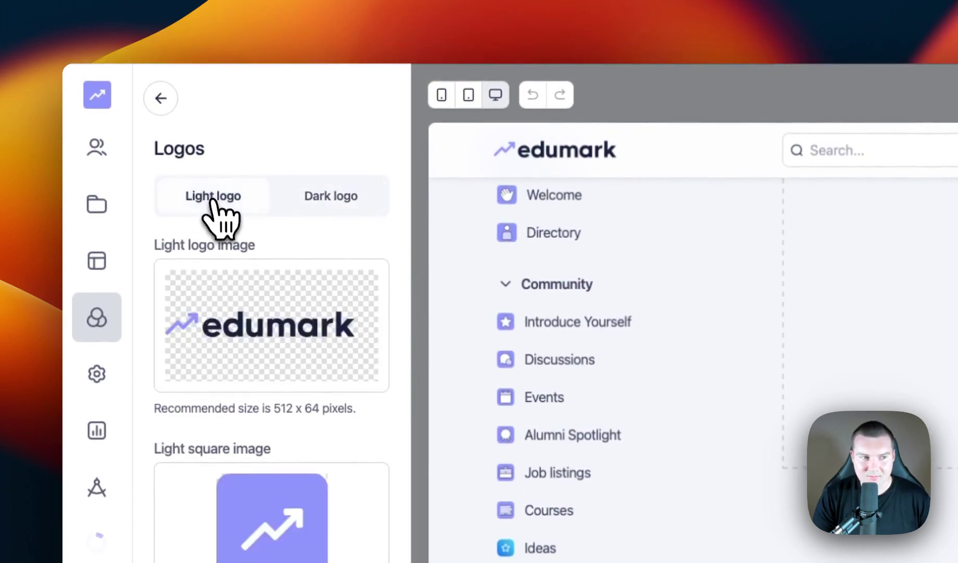
left_click(165, 104)
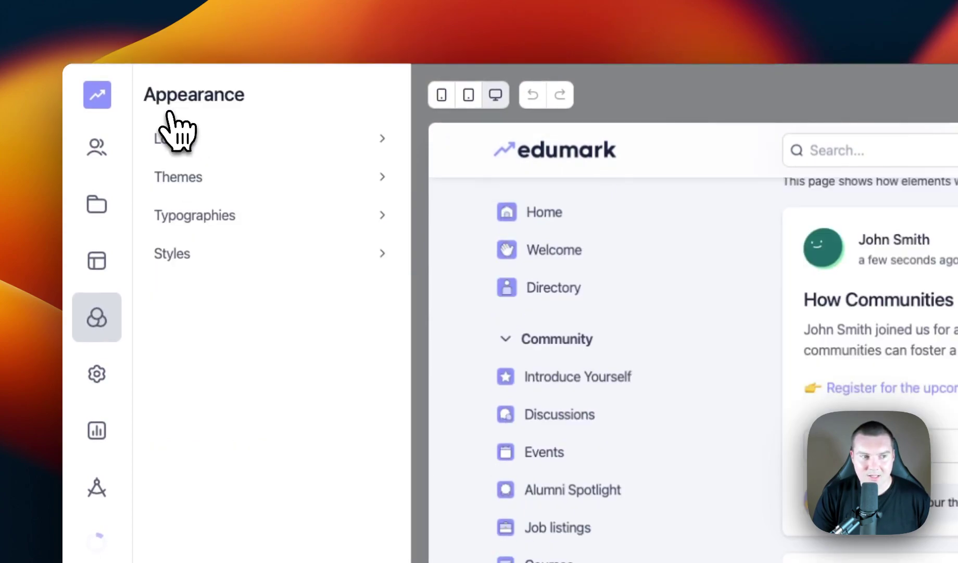
Step: In Themes, inspect the theme colour's hex value and browse all palette presets
left_click(255, 180)
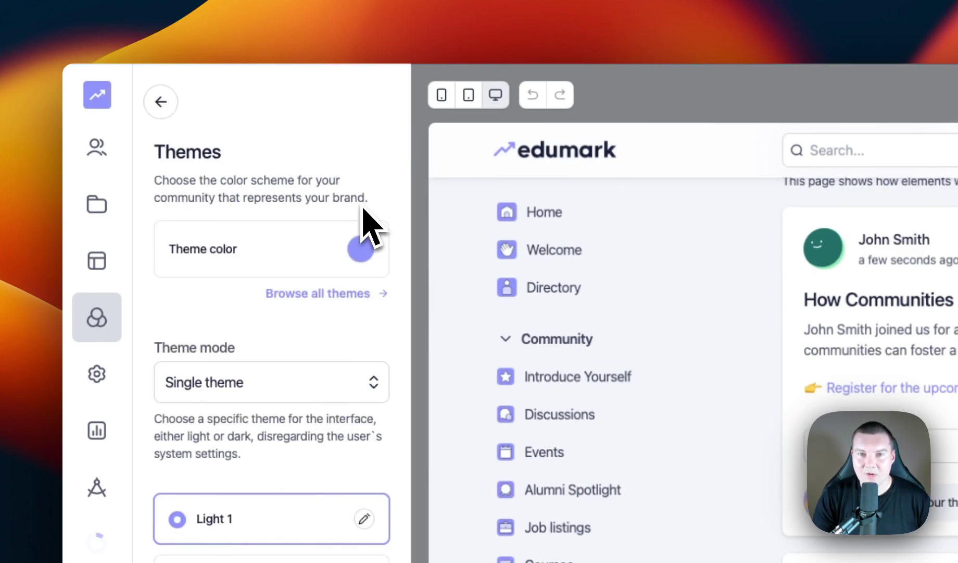
left_click(361, 249)
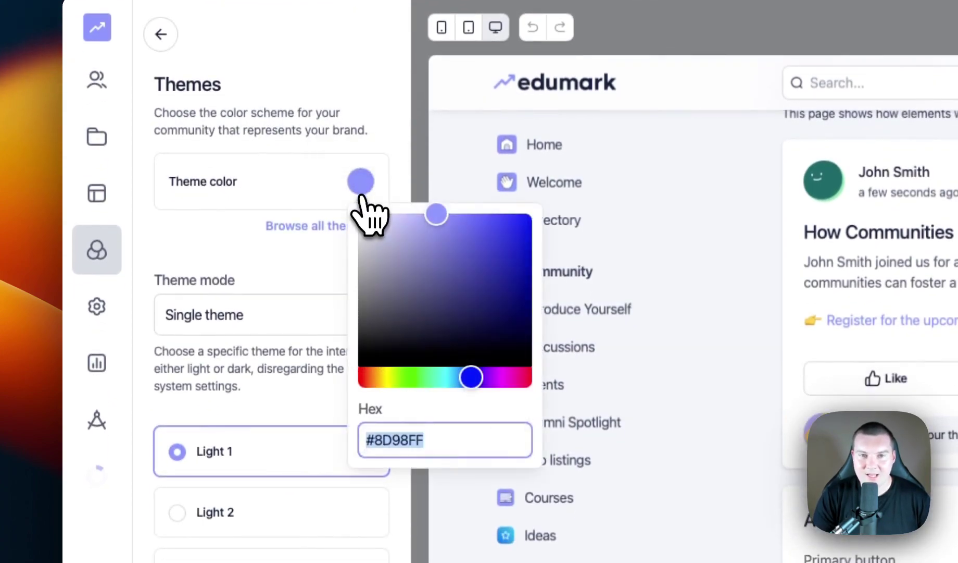
triple_click(395, 439)
left_click(327, 289)
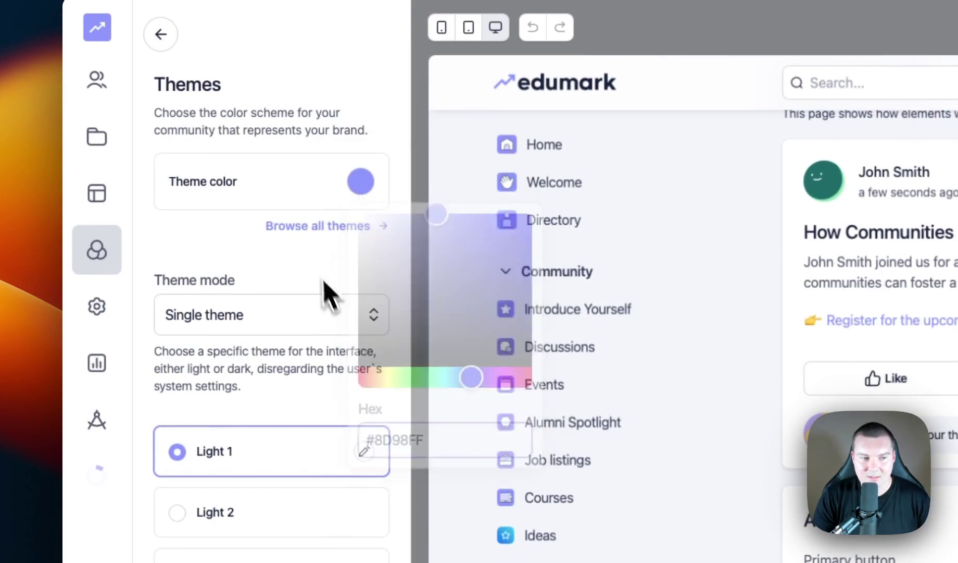
left_click(338, 226)
scroll(359, 443, "down", 5)
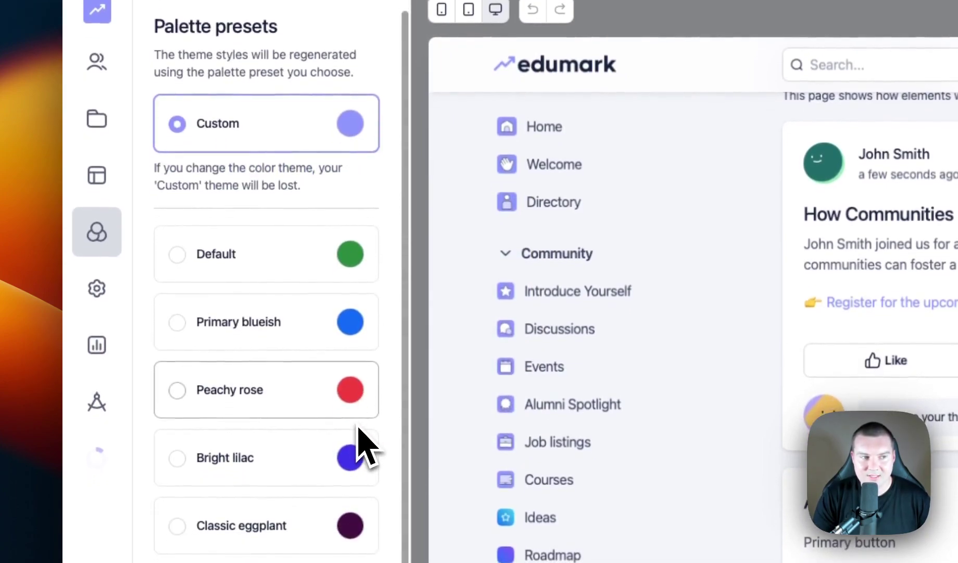
scroll(359, 442, "up", 5)
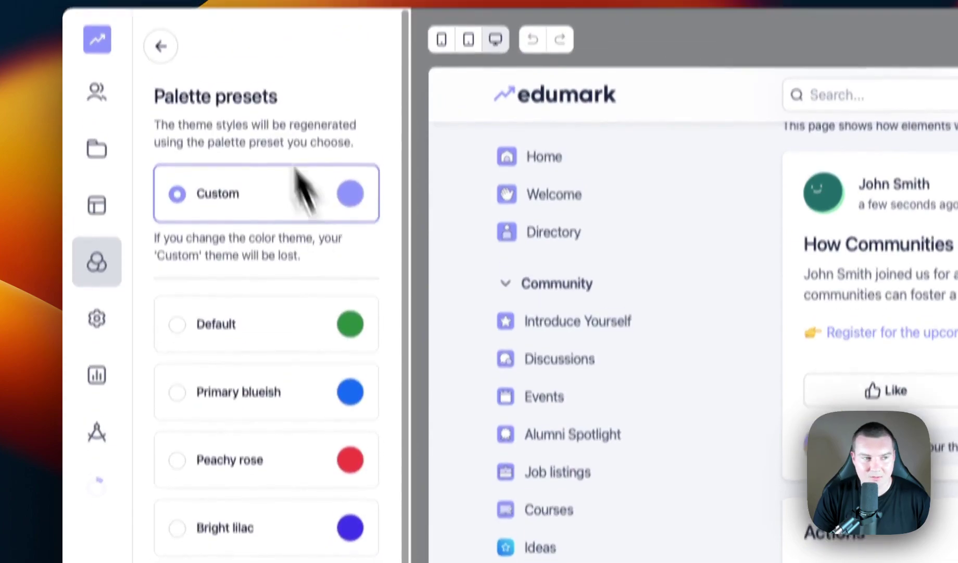
left_click(161, 16)
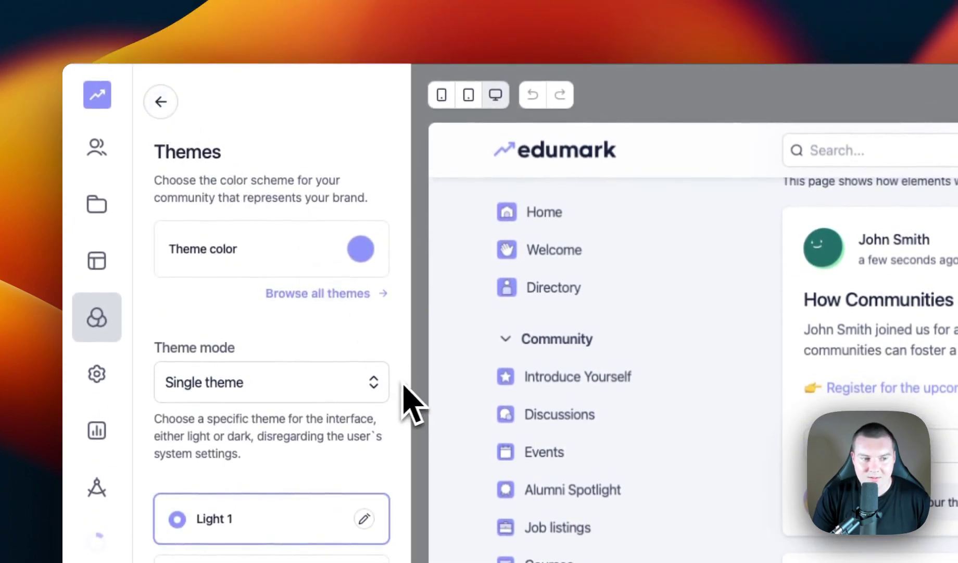
Step: Keep the Theme mode on Single theme after briefly trying Offer dual themes
left_click(365, 382)
left_click(353, 191)
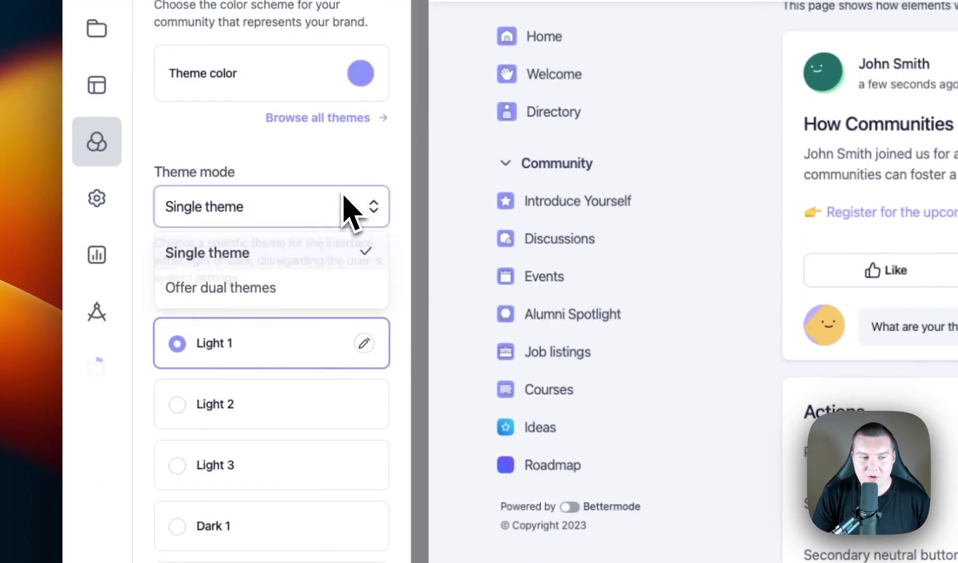
left_click(301, 298)
left_click(255, 209)
left_click(245, 254)
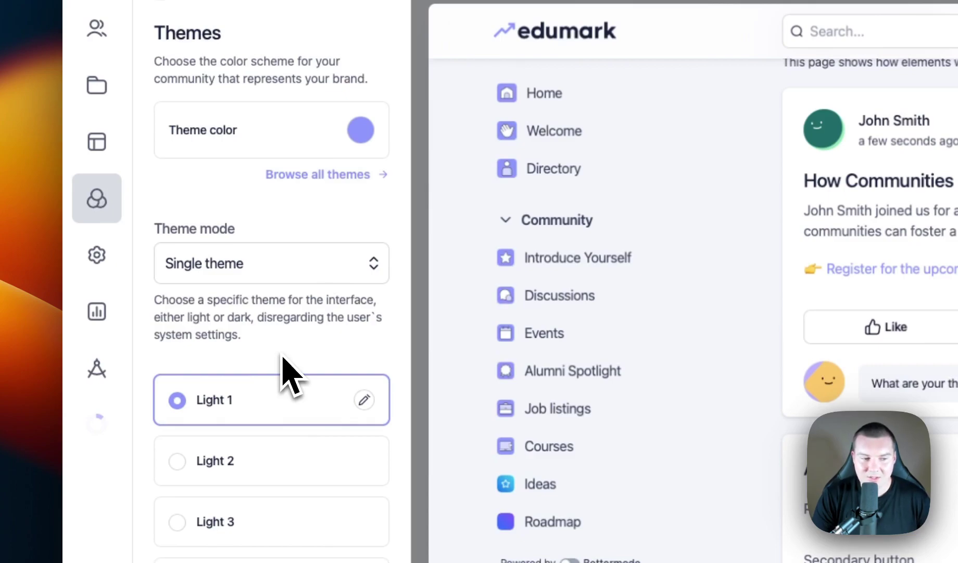
Step: Preview the Light 1, Light 2, Light 3, Dark 1 and Dark 2 themes, keeping Light 1 applied
left_click(177, 290)
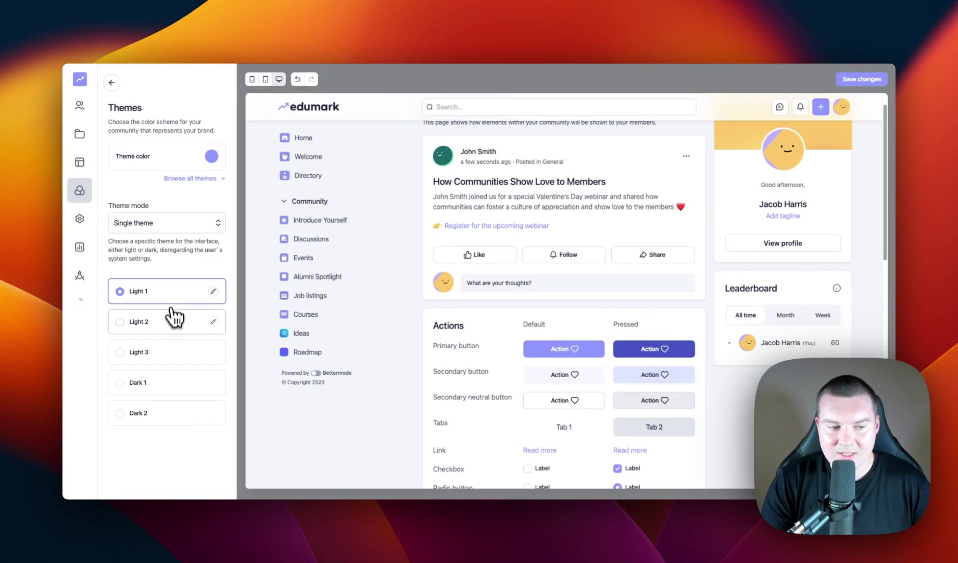
left_click(177, 331)
left_click(171, 355)
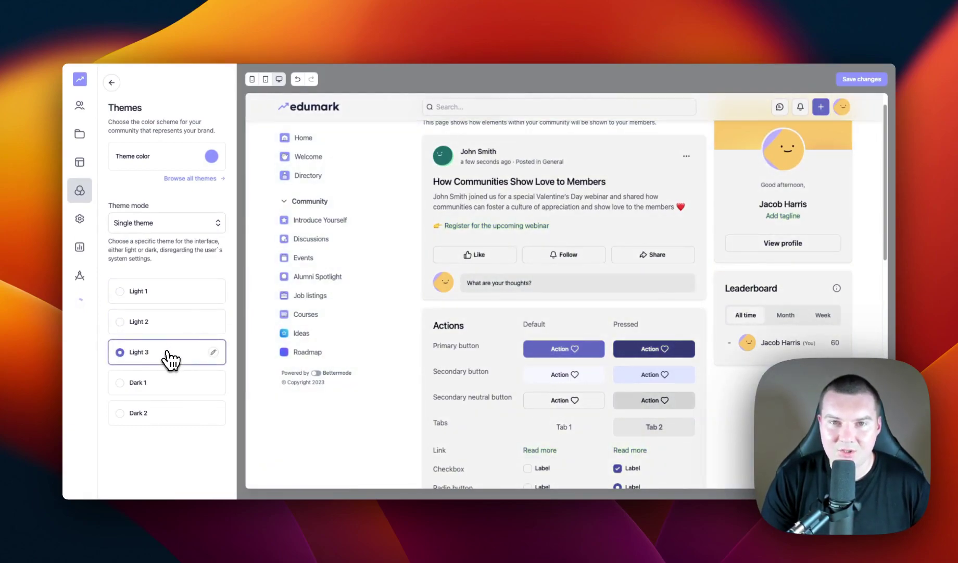
left_click(173, 395)
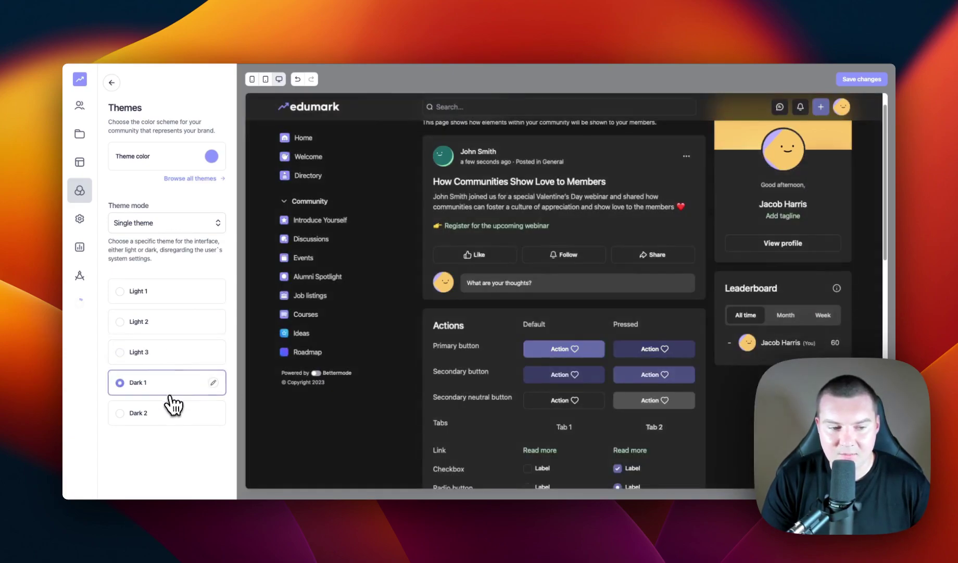
left_click(169, 418)
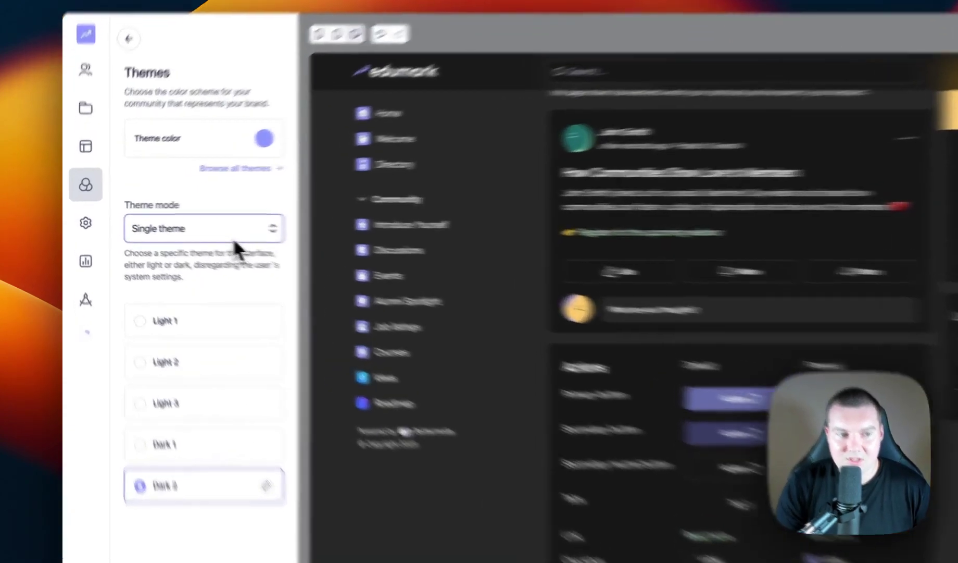
Step: Switch Theme mode to Offer dual themes, pairing Light 1 with Dark 1
left_click(182, 223)
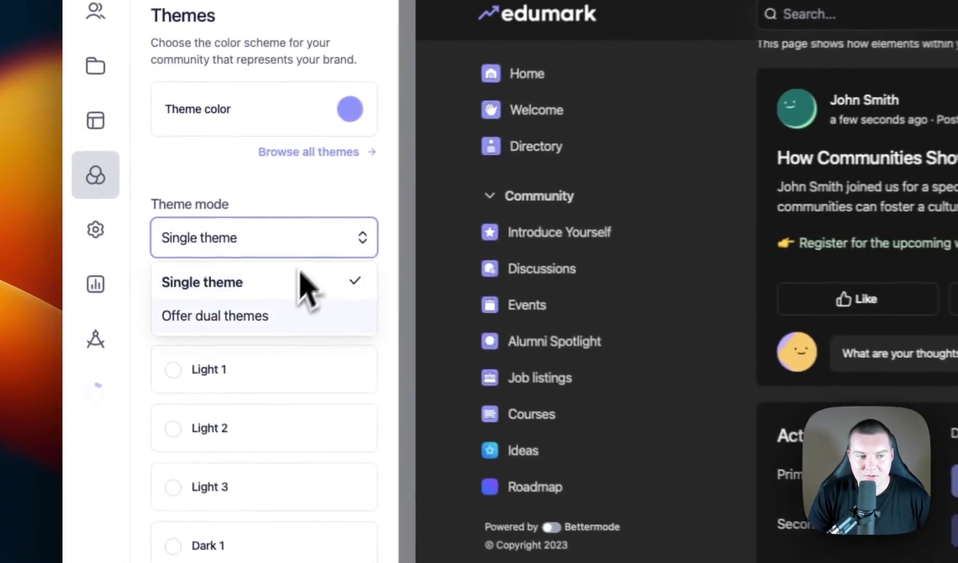
left_click(290, 334)
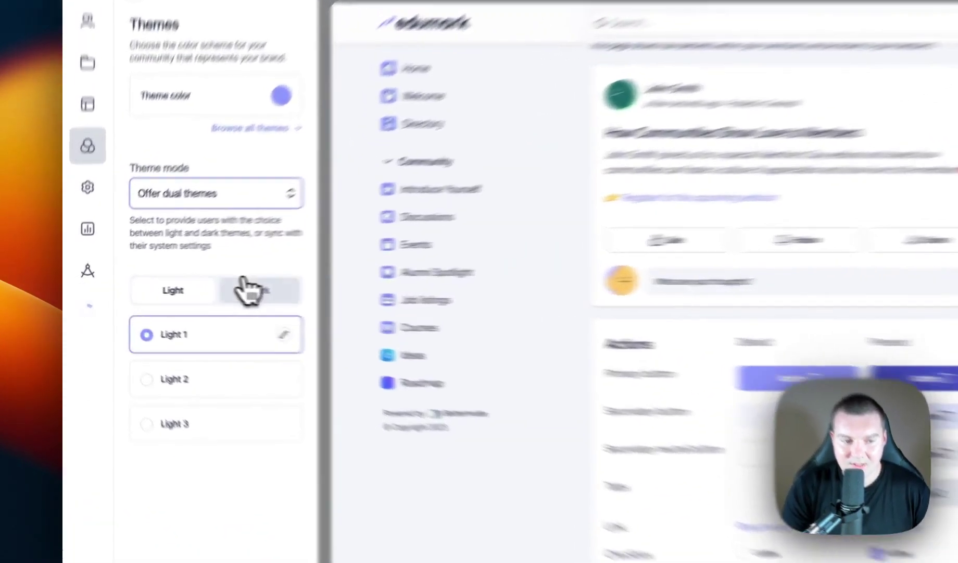
left_click(197, 288)
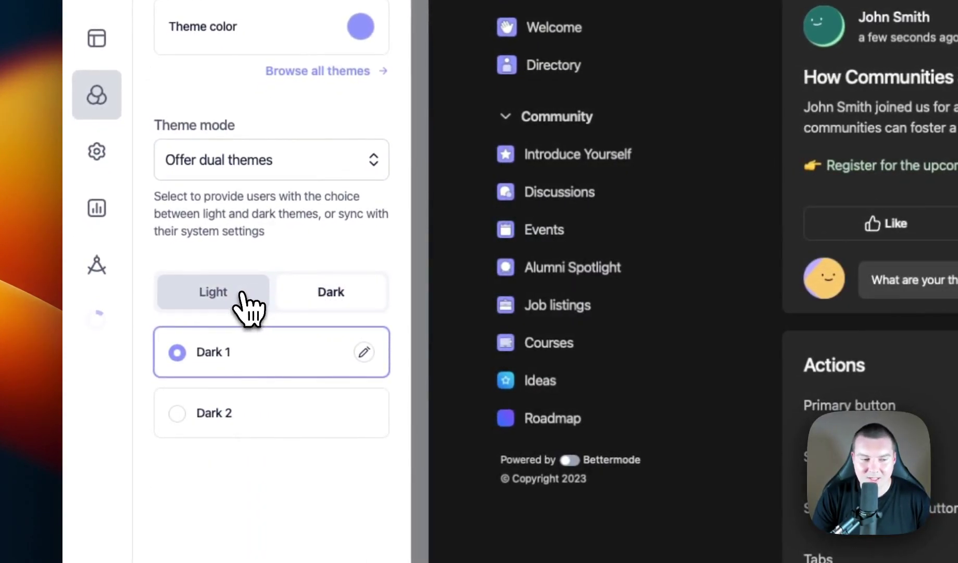
left_click(241, 293)
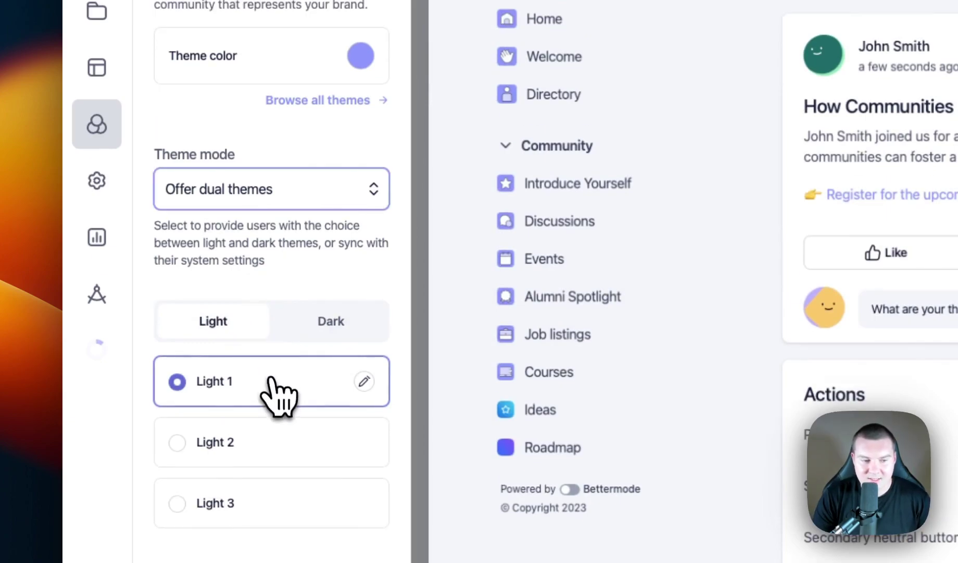
Step: Set Light 1's background-selected colour to dark blue #394f84
left_click(365, 381)
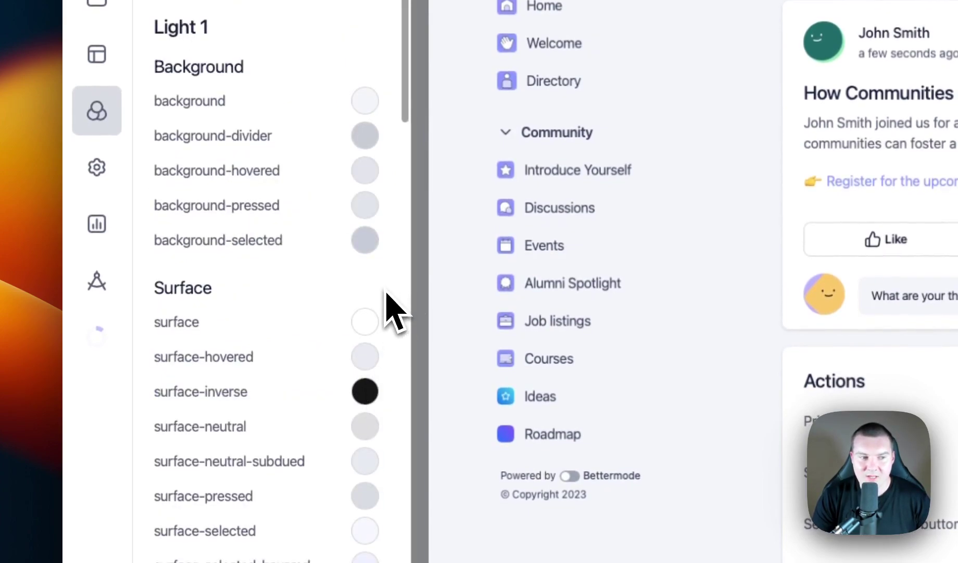
scroll(392, 311, "down", 2)
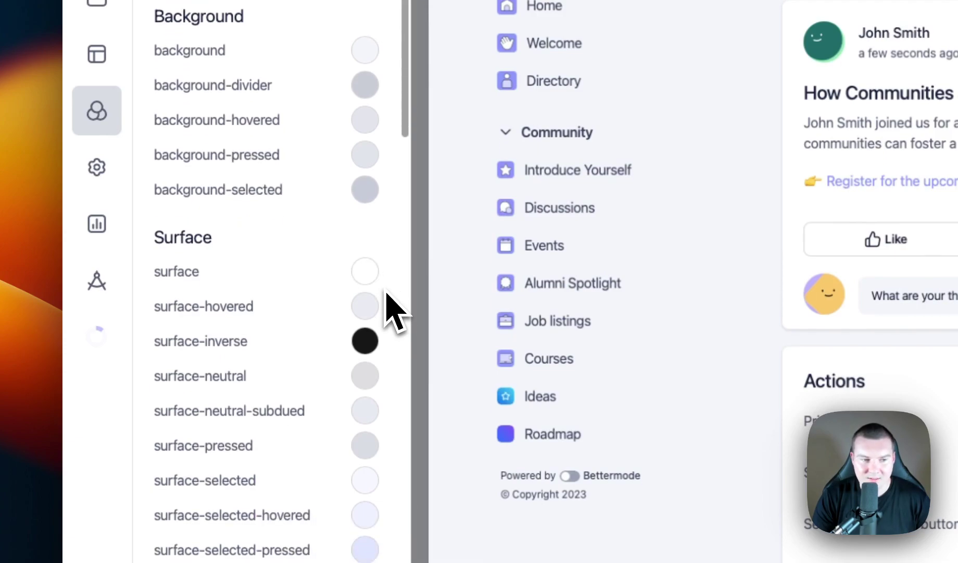
left_click(365, 191)
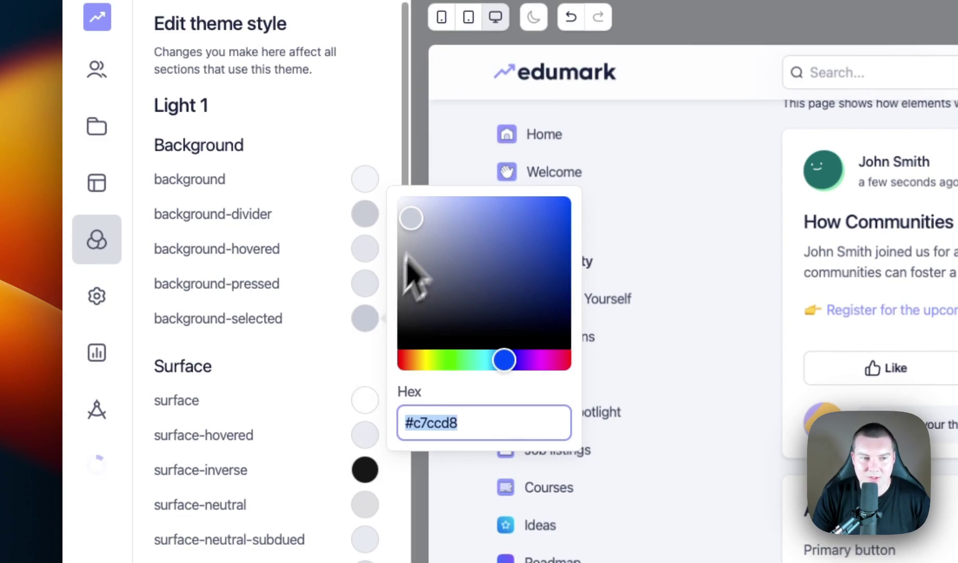
left_click_drag(411, 218, 496, 265)
left_click_drag(498, 346, 494, 347)
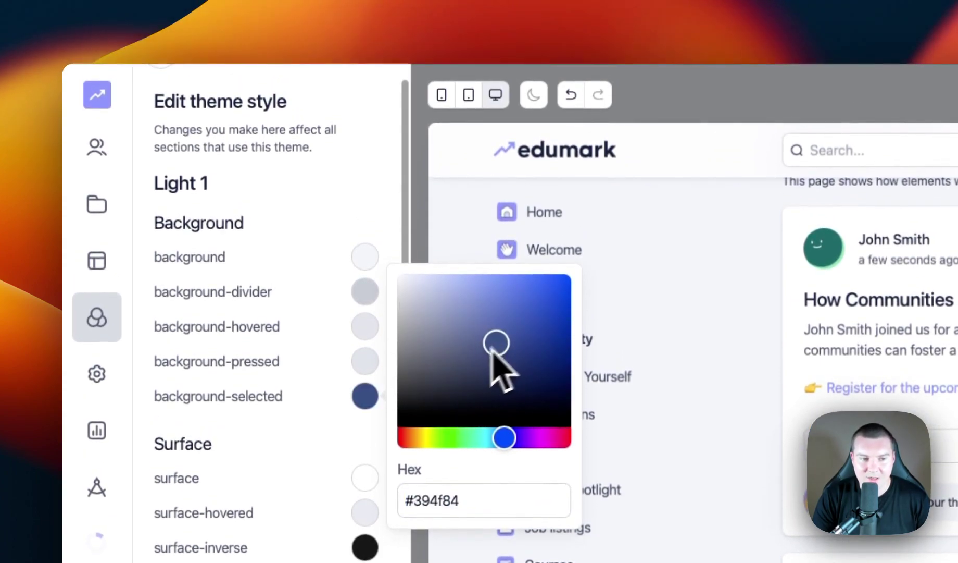
left_click(369, 427)
Step: Leave the Light 1 theme editor, confirming, and return to the Appearance settings list
scroll(255, 343, "up", 2)
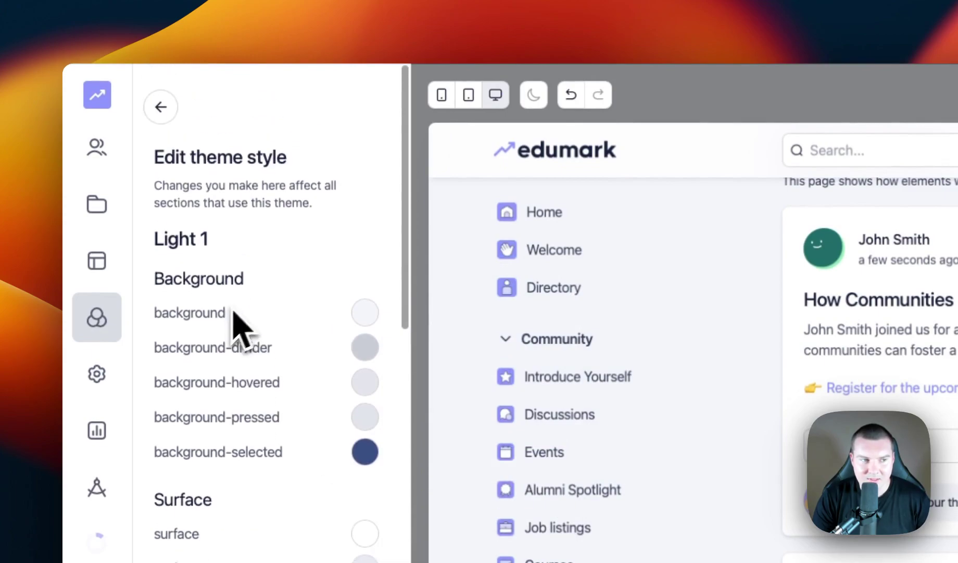
left_click(163, 107)
left_click(166, 109)
left_click(170, 116)
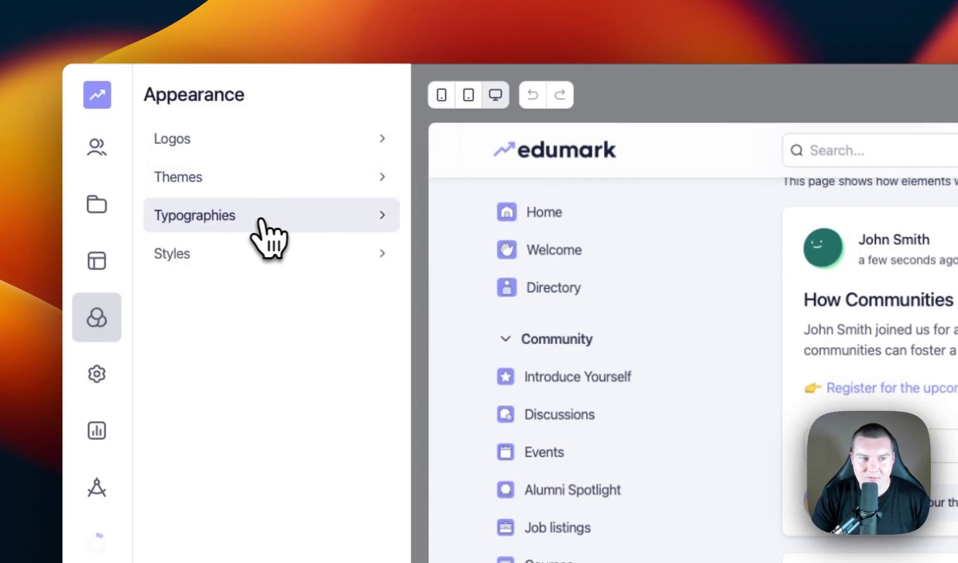
Step: Apply the Montserrat Alternates font pack in Typographies and save
left_click(277, 219)
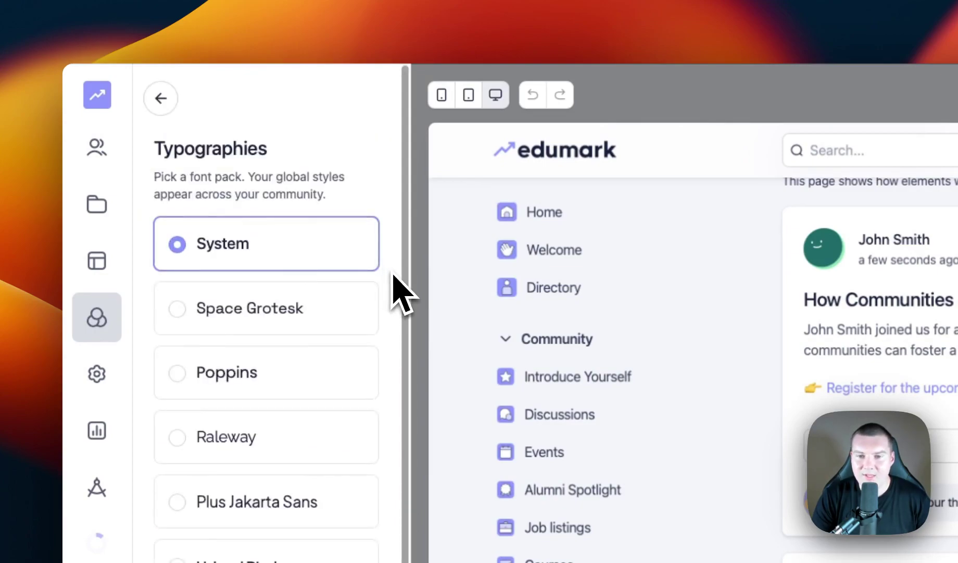
scroll(395, 277, "down", 8)
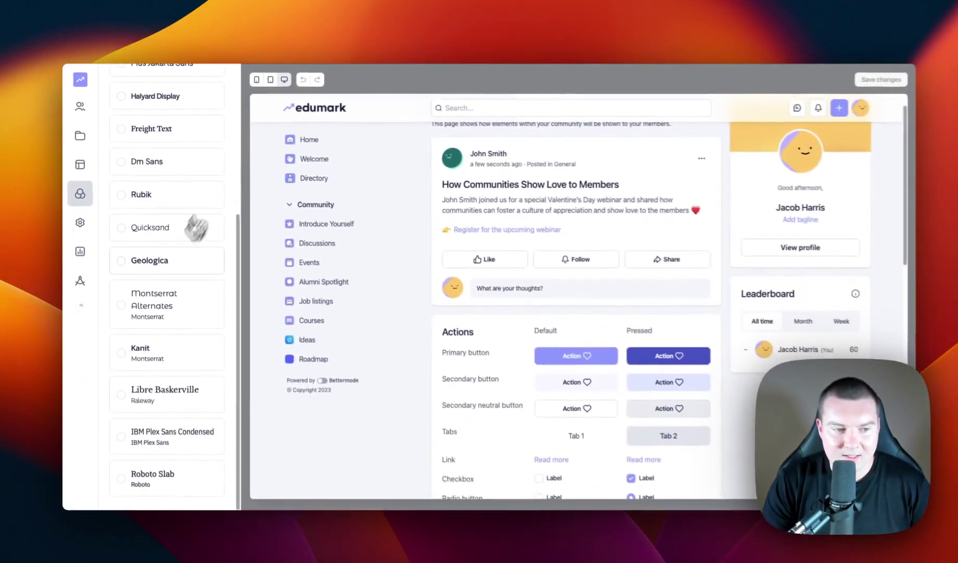
left_click(152, 300)
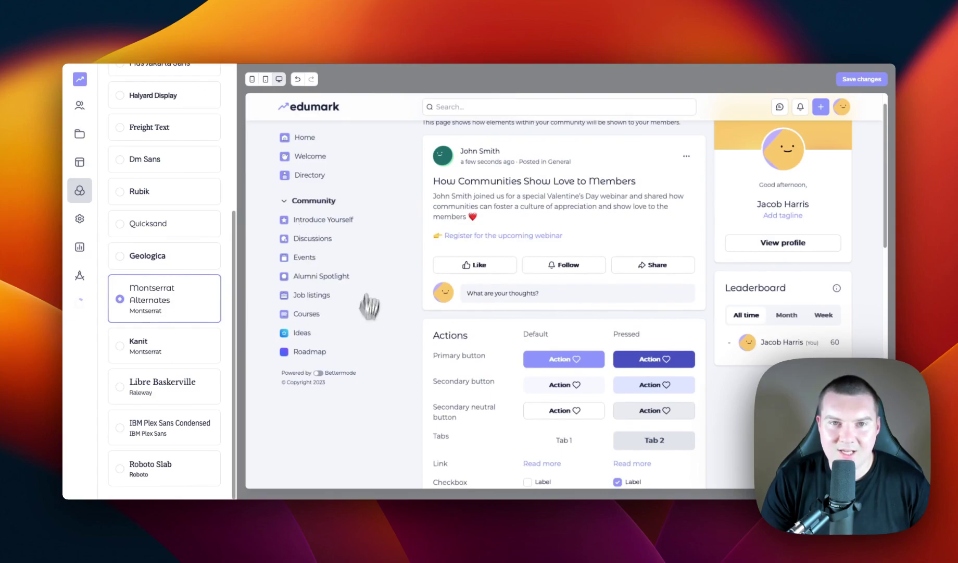
scroll(165, 240, "up", 5)
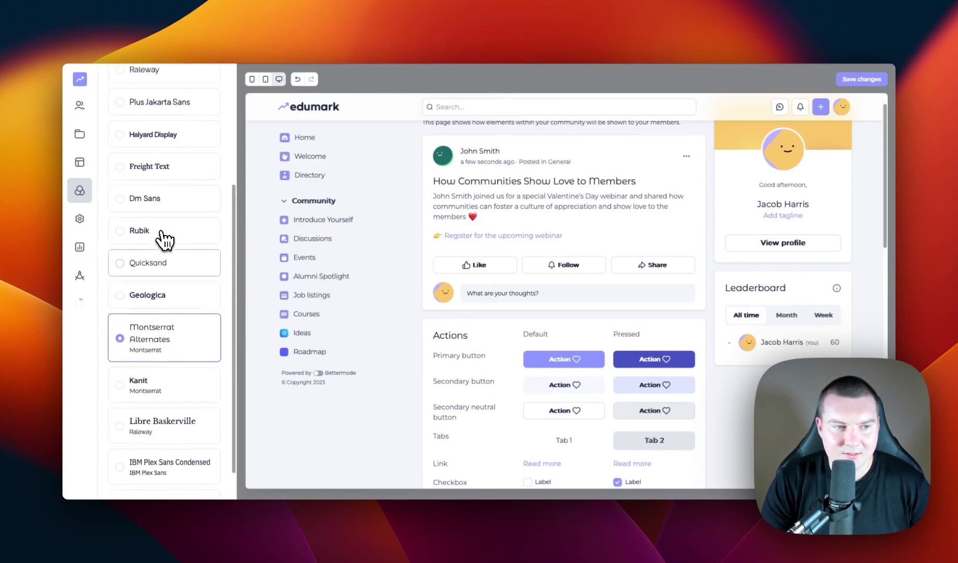
left_click(862, 79)
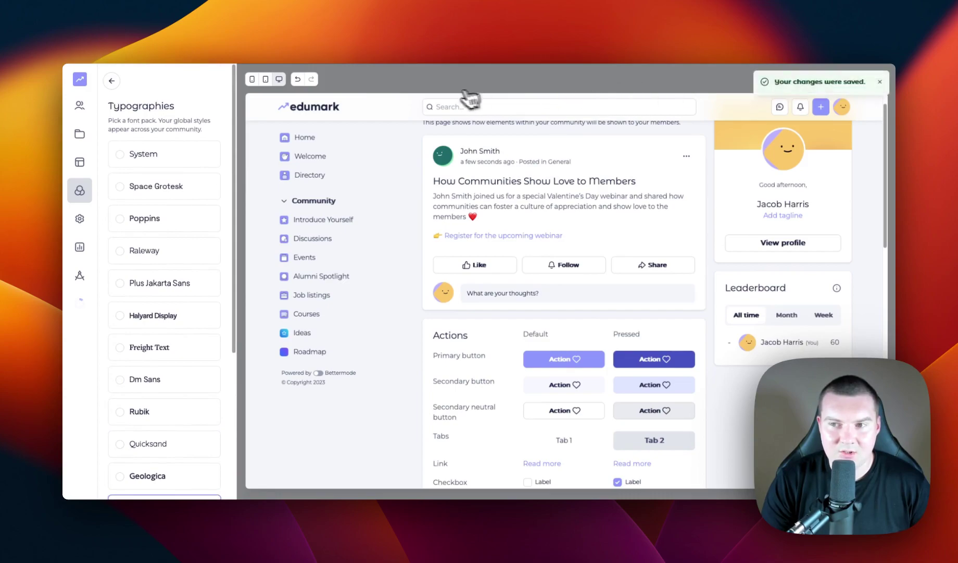
Step: Switch the community font to System, save it, and return to Appearance
scroll(208, 297, "down", 5)
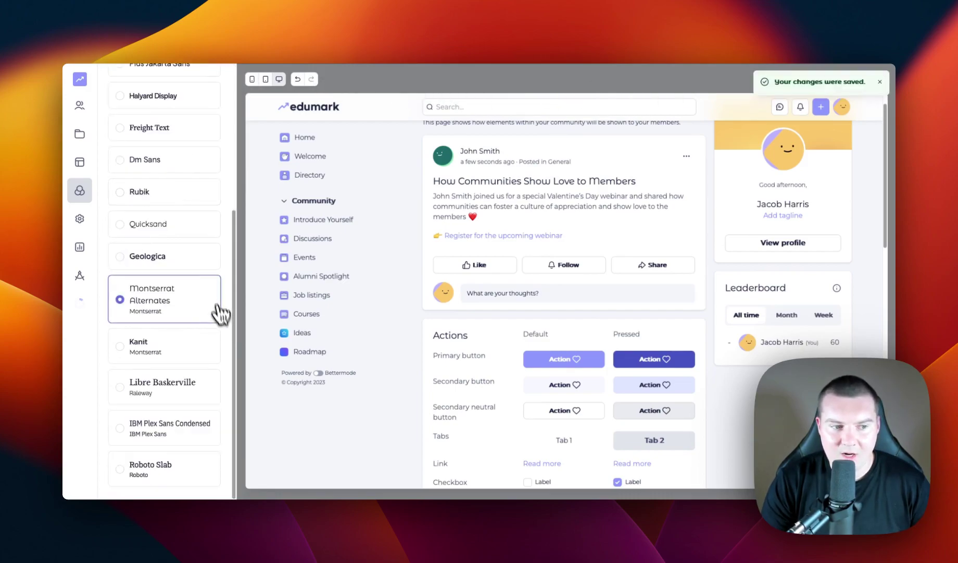
scroll(218, 302, "up", 5)
left_click(156, 154)
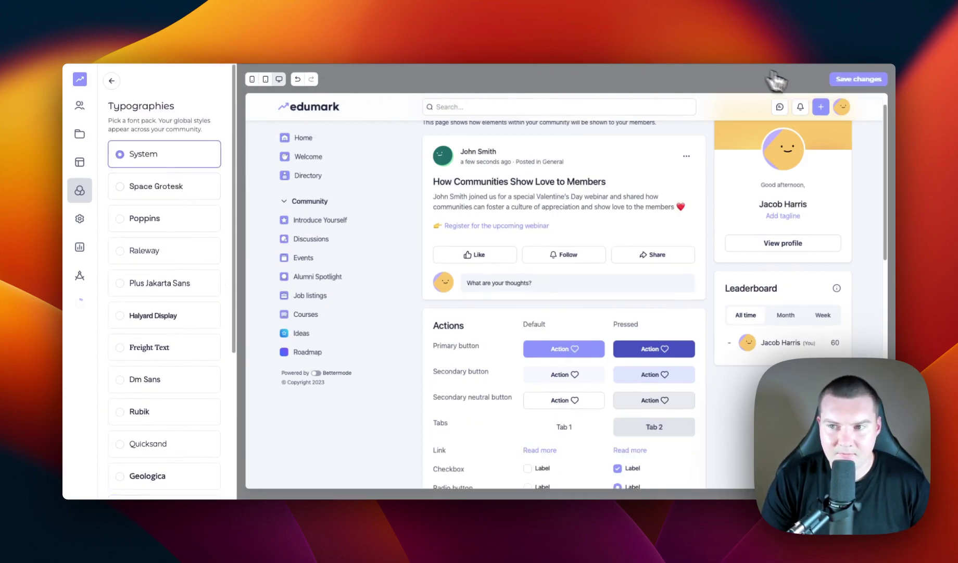
left_click(849, 80)
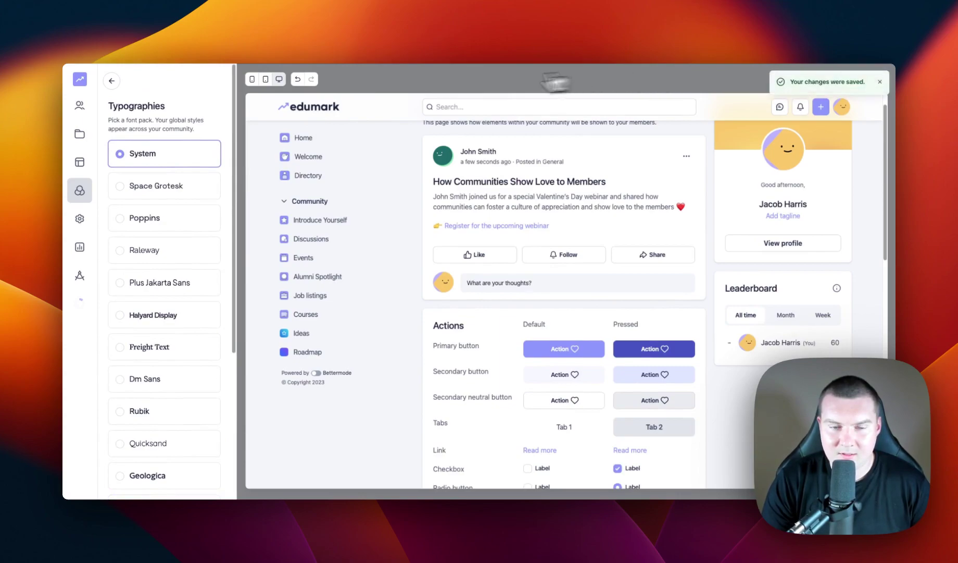
left_click(111, 81)
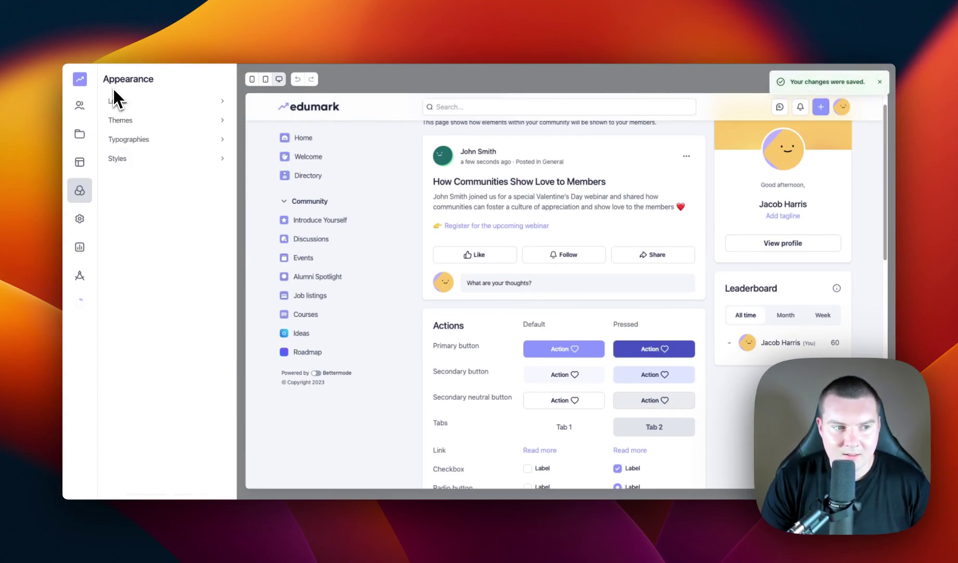
left_click(183, 167)
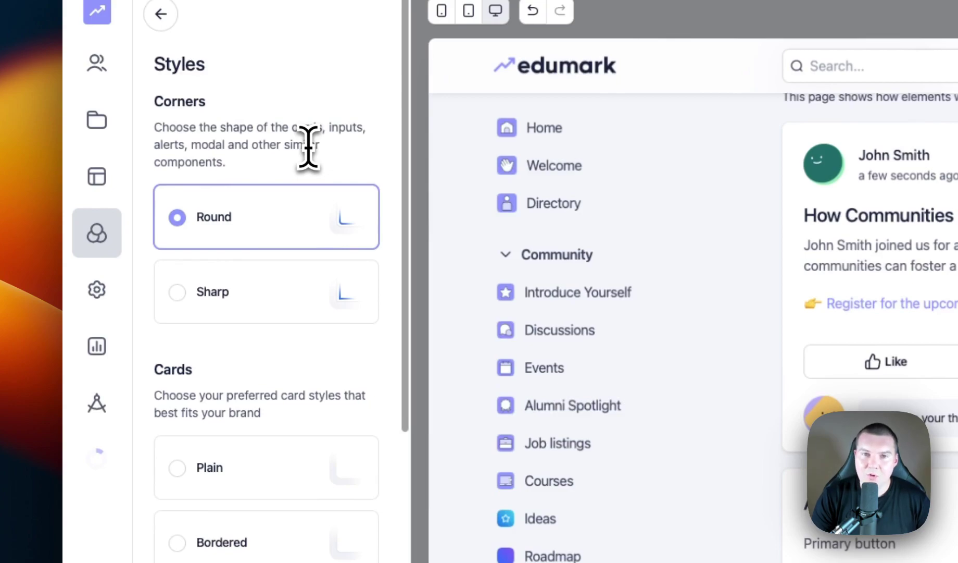
left_click(214, 296)
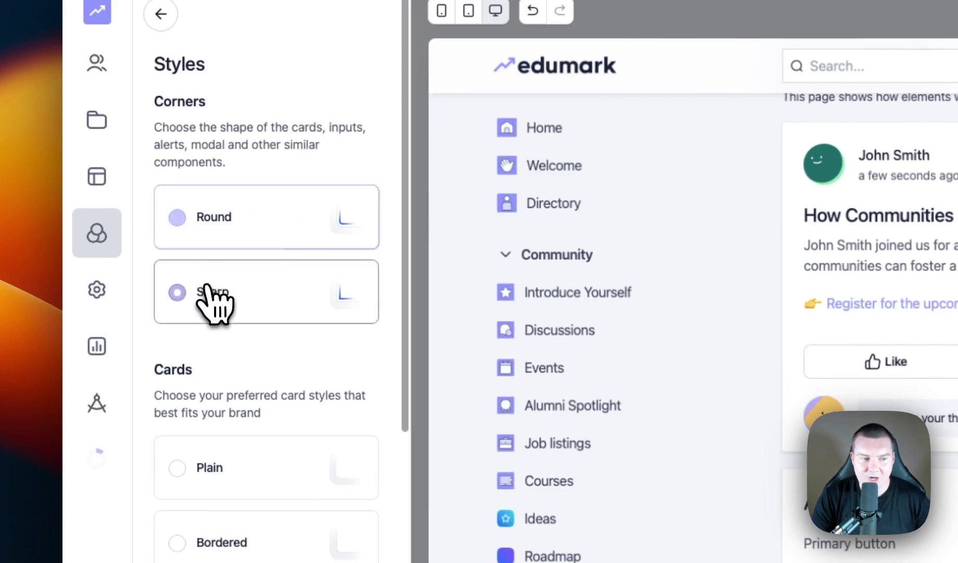
scroll(336, 350, "down", 4)
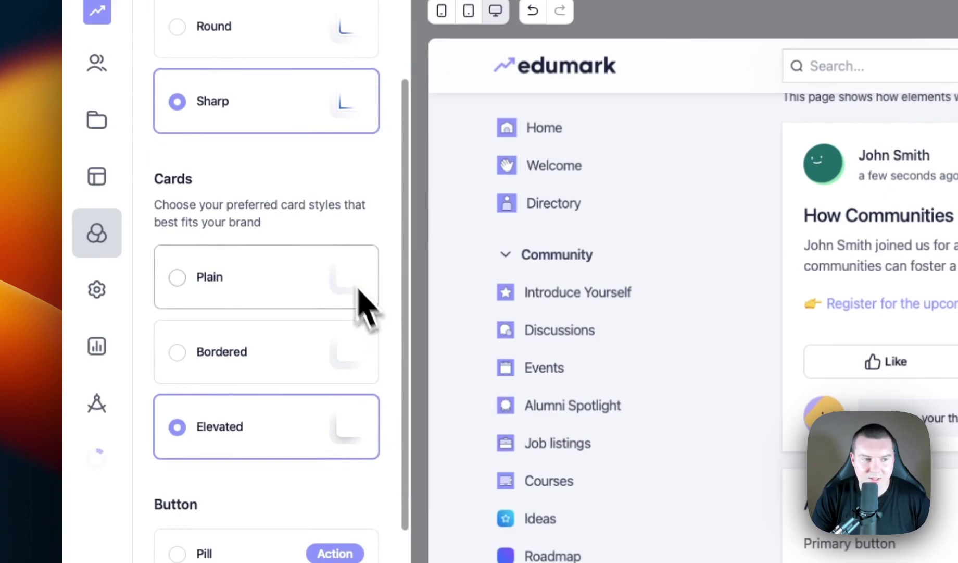
left_click(233, 279)
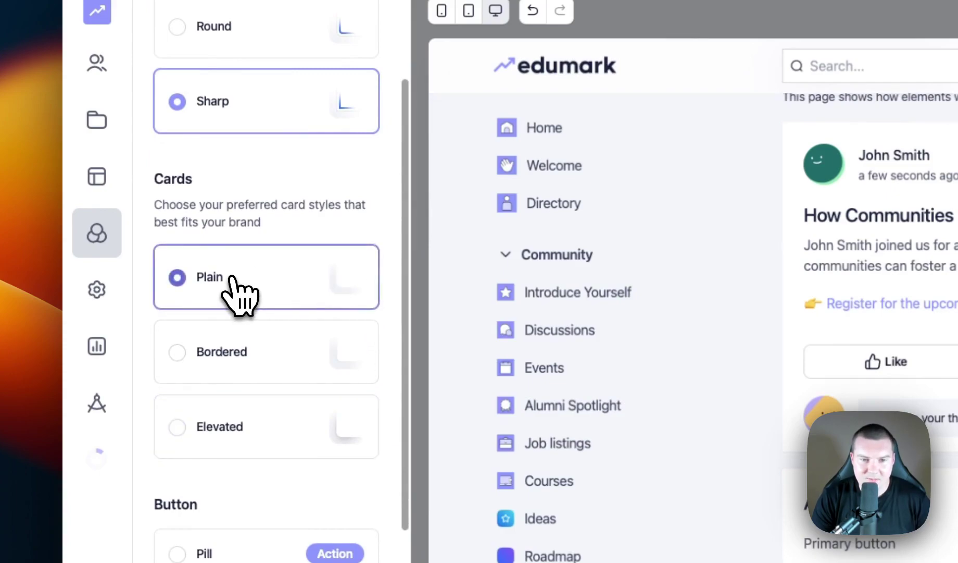
left_click(262, 362)
left_click(256, 424)
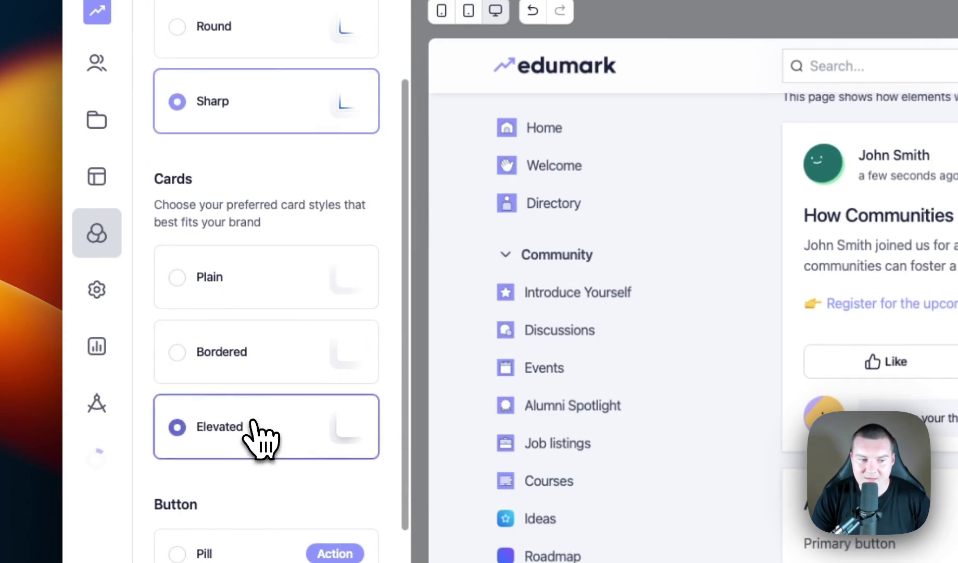
scroll(261, 435, "down", 5)
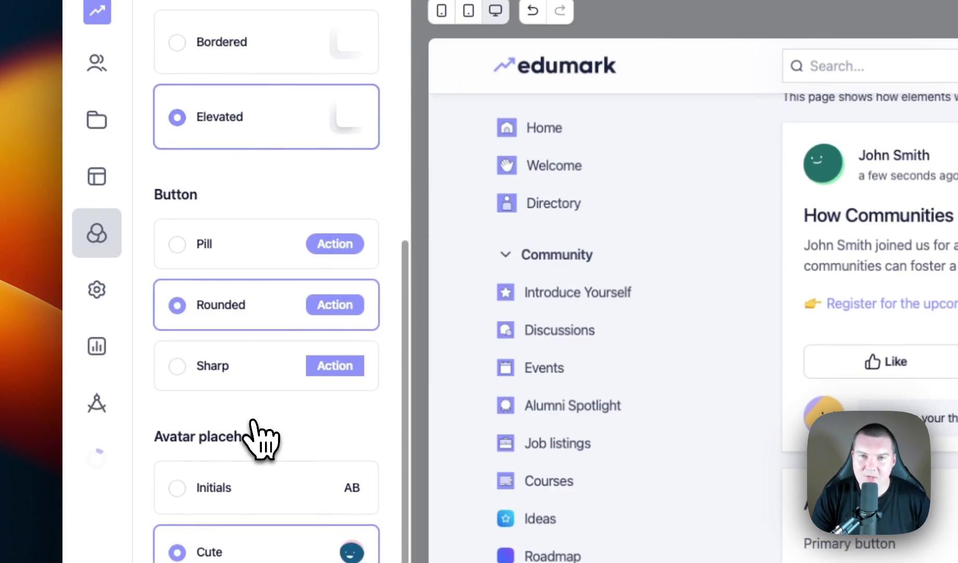
left_click(264, 246)
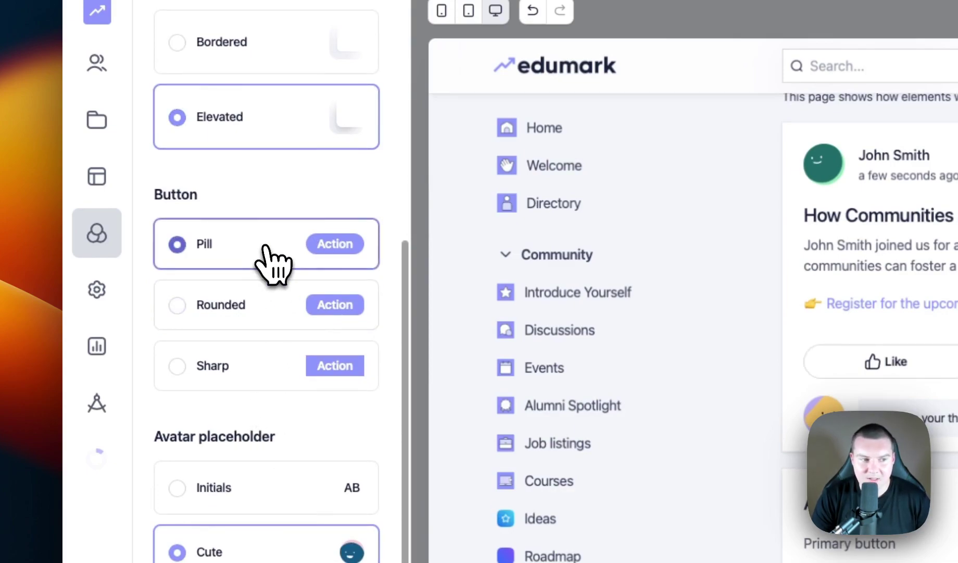
left_click(249, 308)
left_click(238, 374)
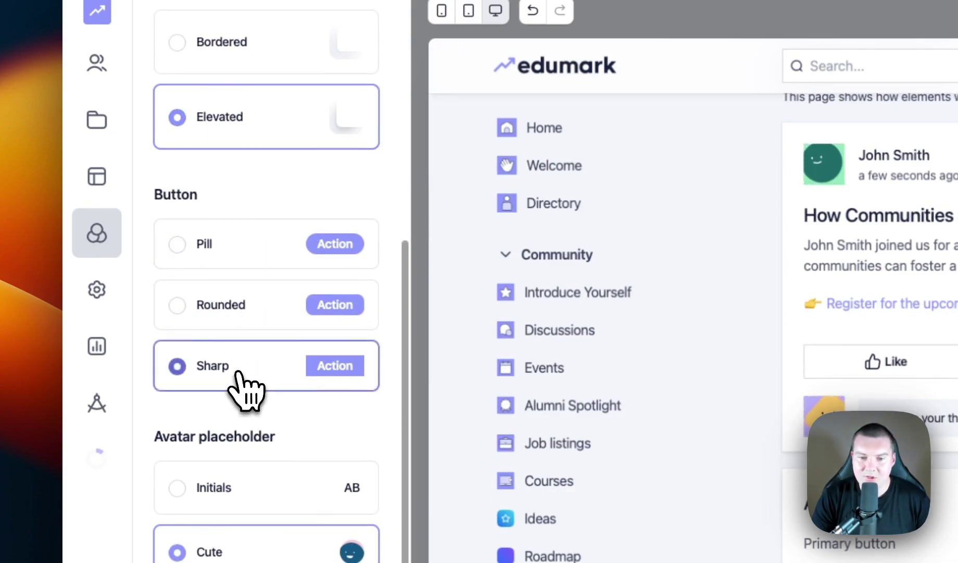
scroll(359, 422, "down", 5)
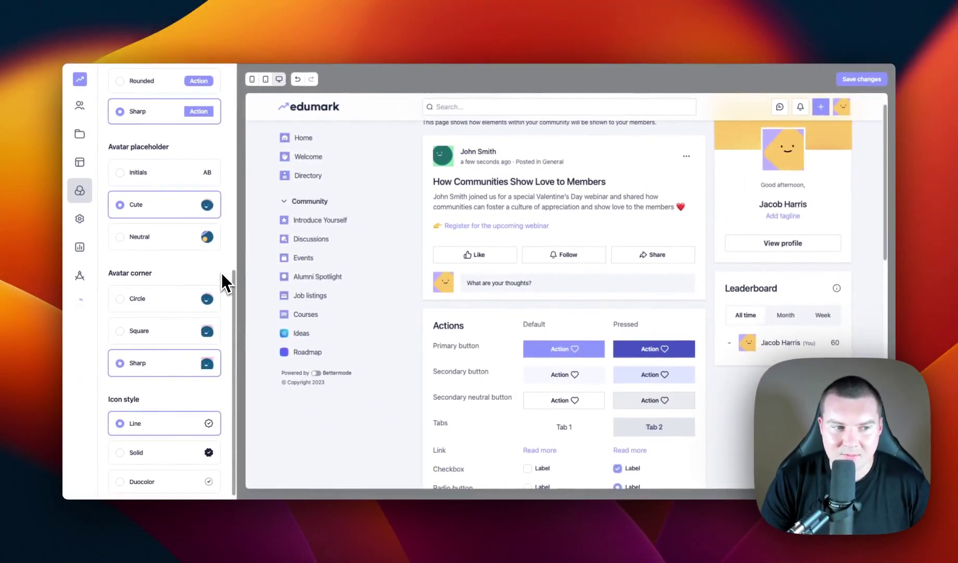
left_click(125, 172)
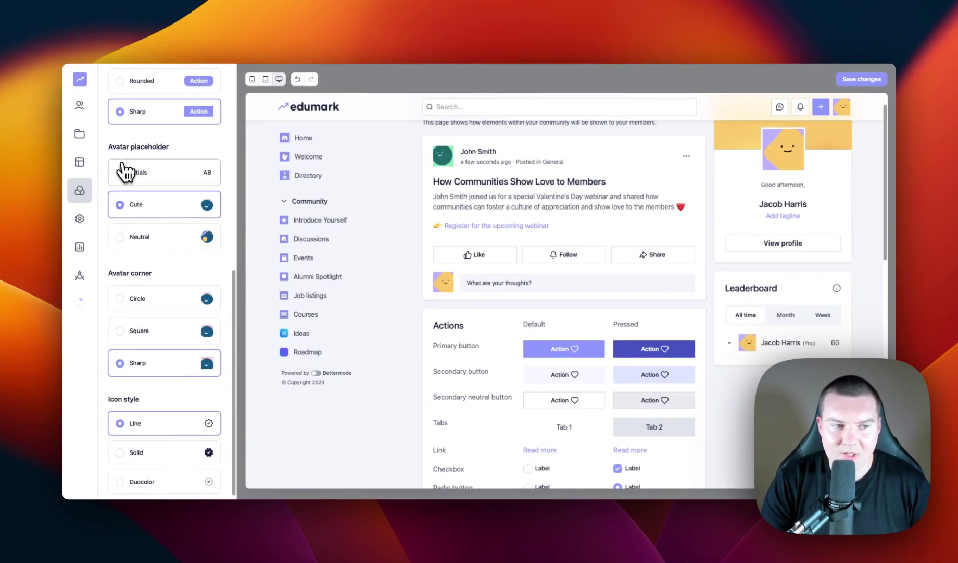
left_click(123, 237)
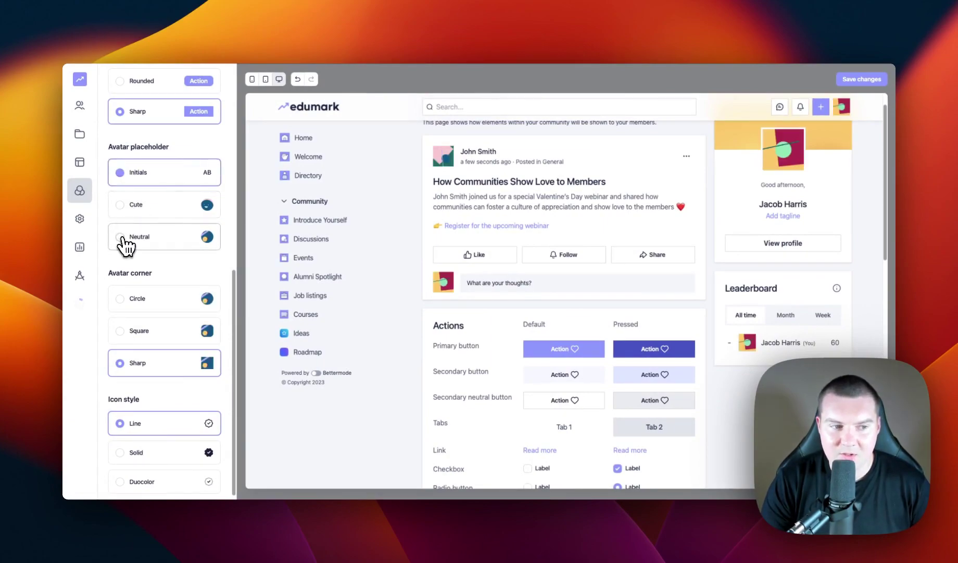
left_click(125, 205)
scroll(130, 294, "down", 1)
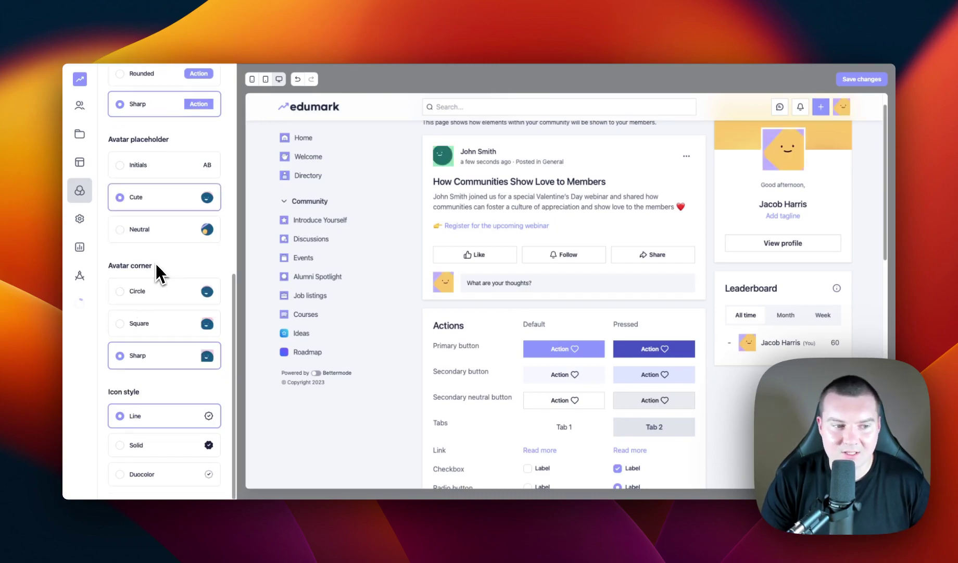
left_click(145, 291)
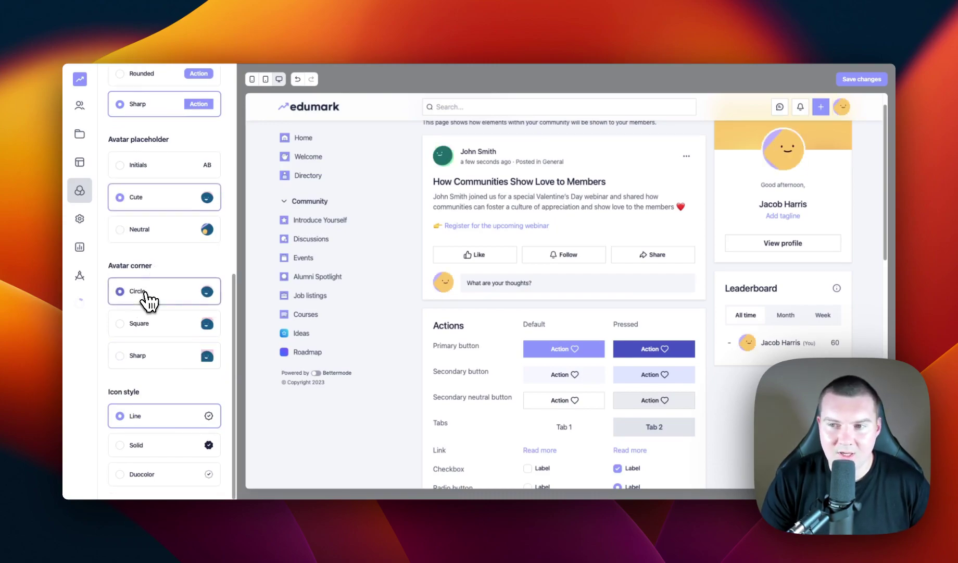
left_click(144, 331)
left_click(137, 358)
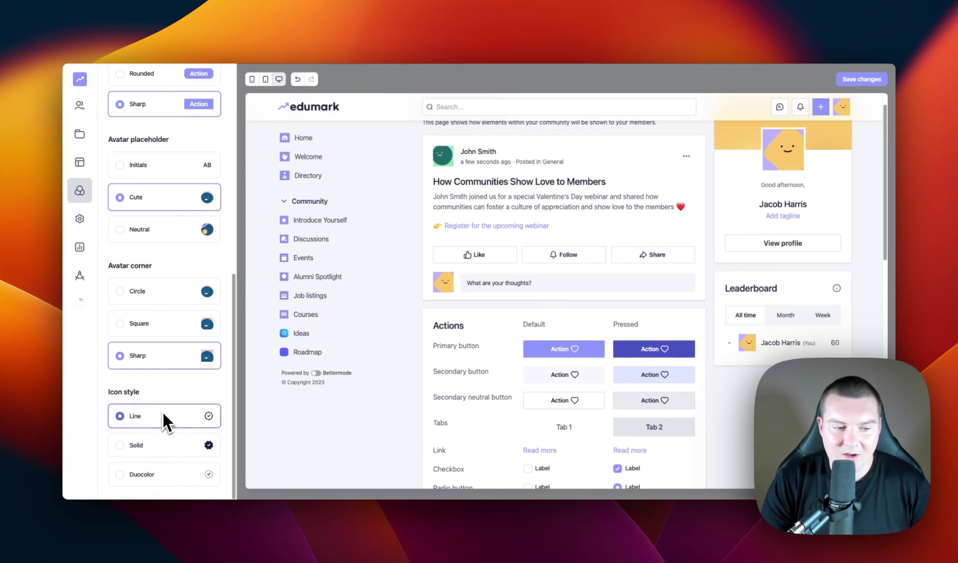
left_click(149, 448)
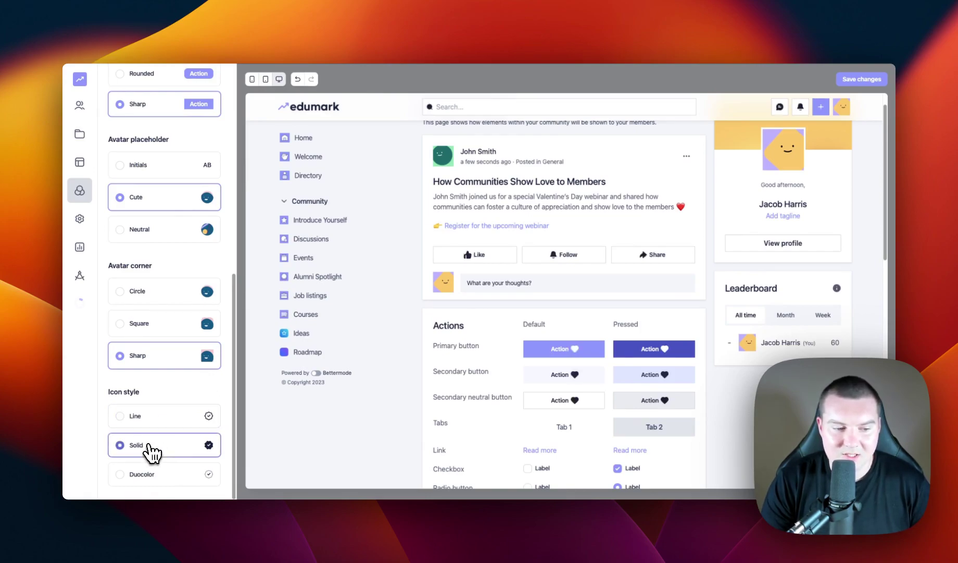
left_click(142, 480)
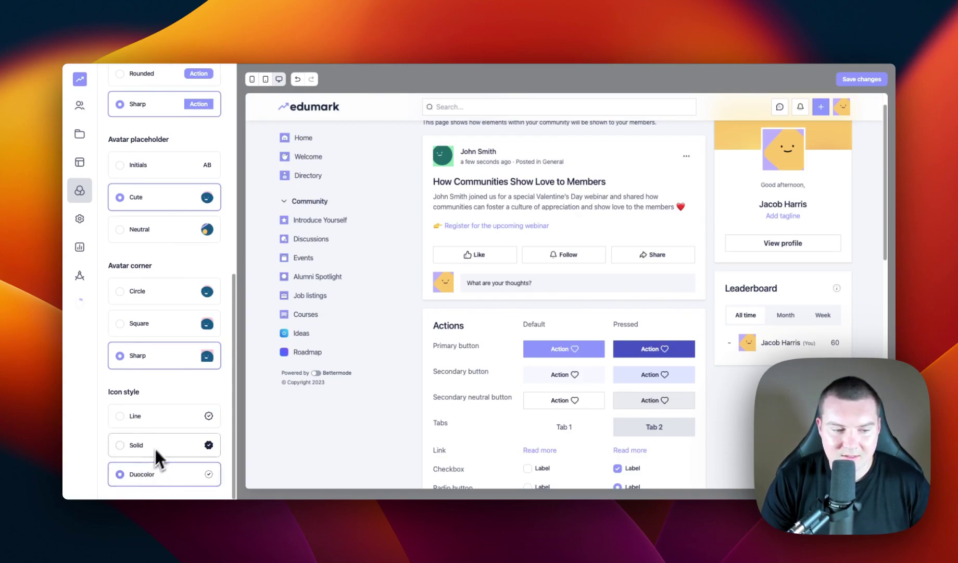
scroll(154, 447, "up", 10)
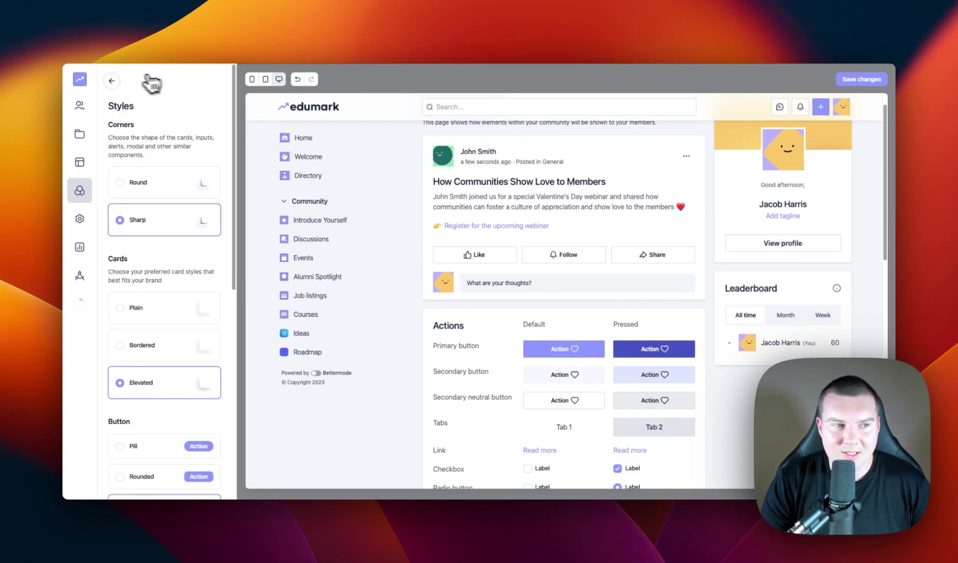
left_click(111, 80)
left_click(560, 283)
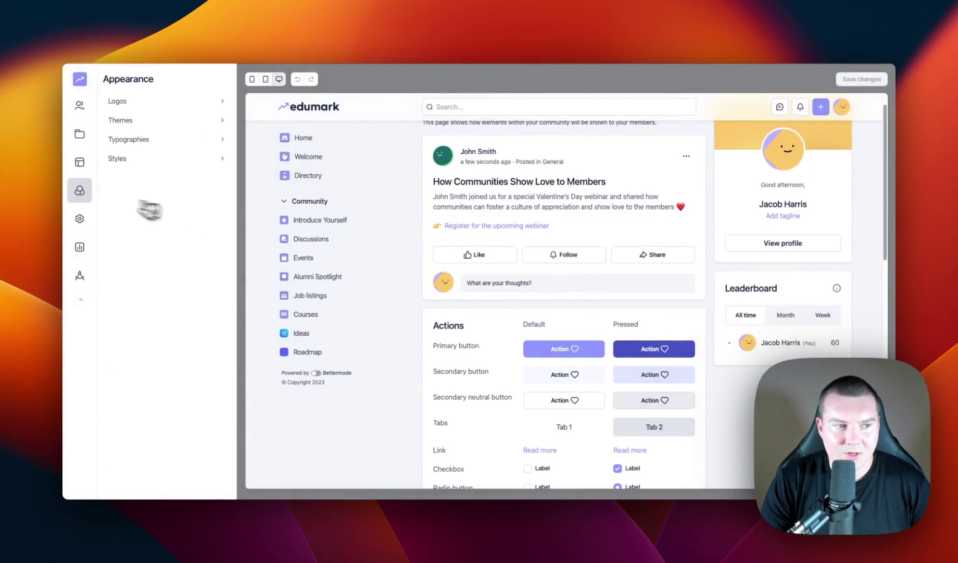
Step: In Design studio's Header and sidebar layout, hide the header and sidebar, then re-enable both
left_click(81, 164)
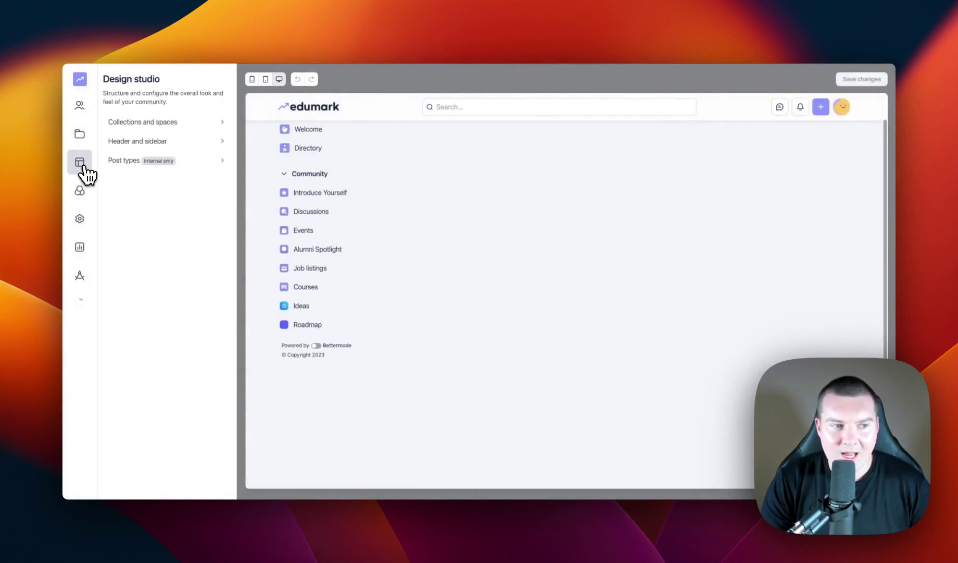
left_click(167, 142)
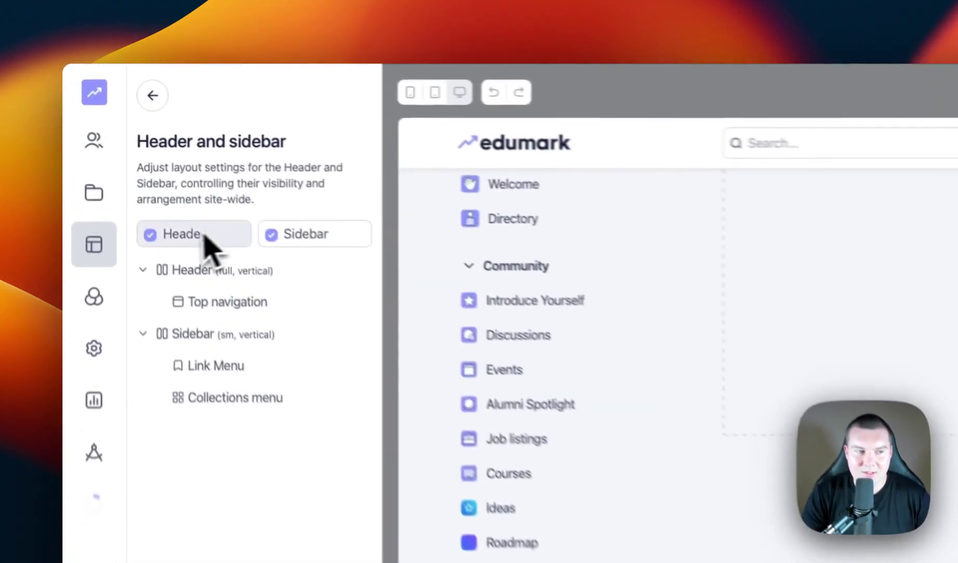
left_click(113, 157)
left_click(177, 161)
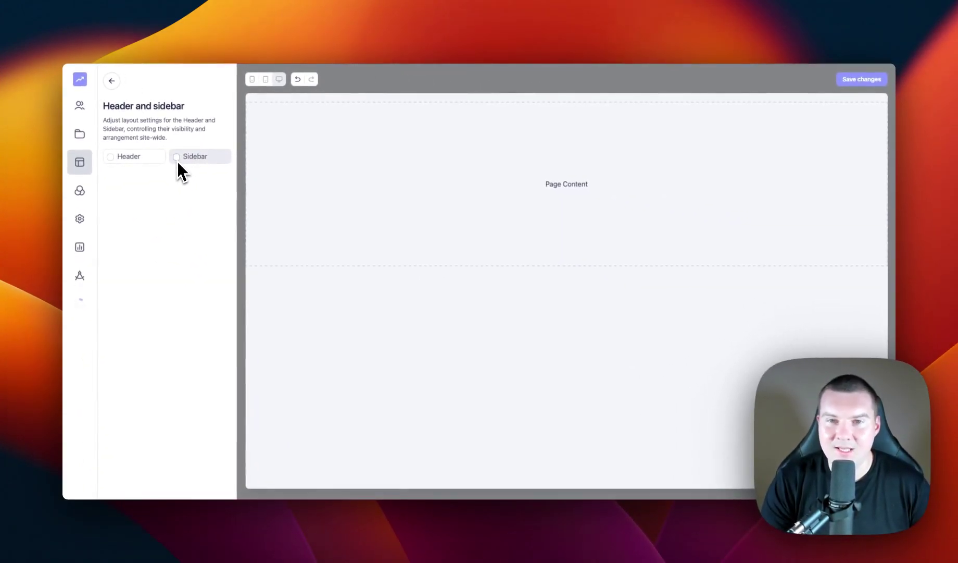
left_click(176, 158)
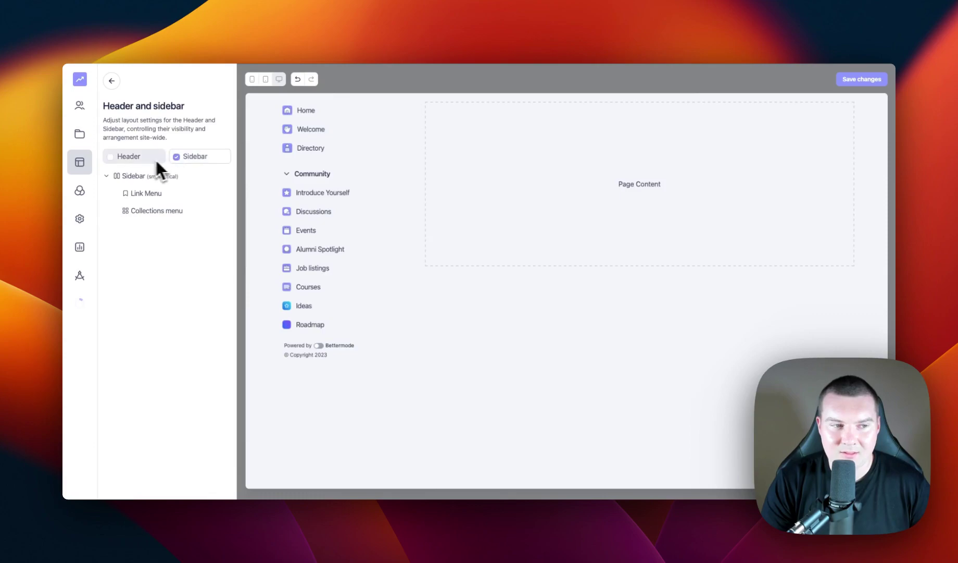
left_click(111, 157)
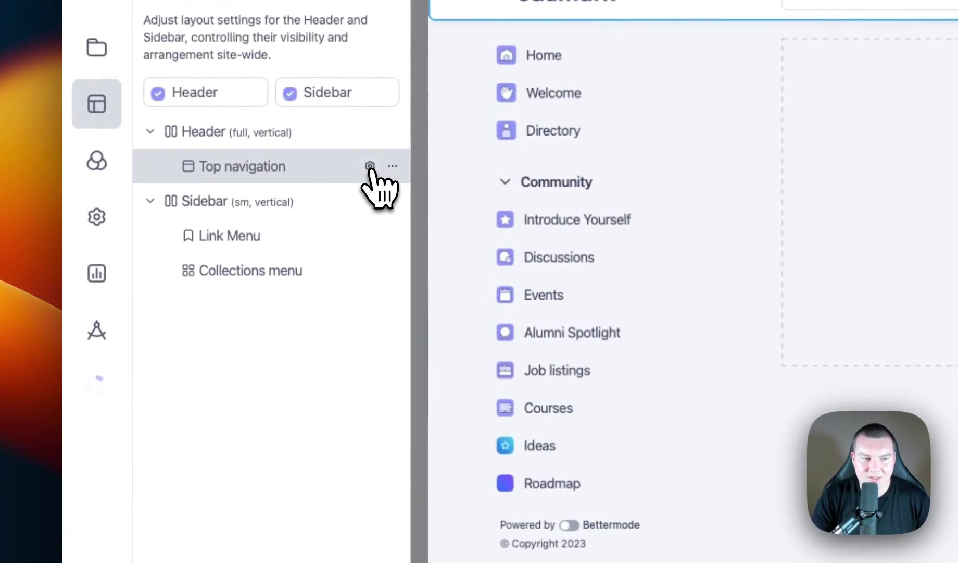
Step: Apply the links-left, centred-logo top navigation preset
left_click(370, 166)
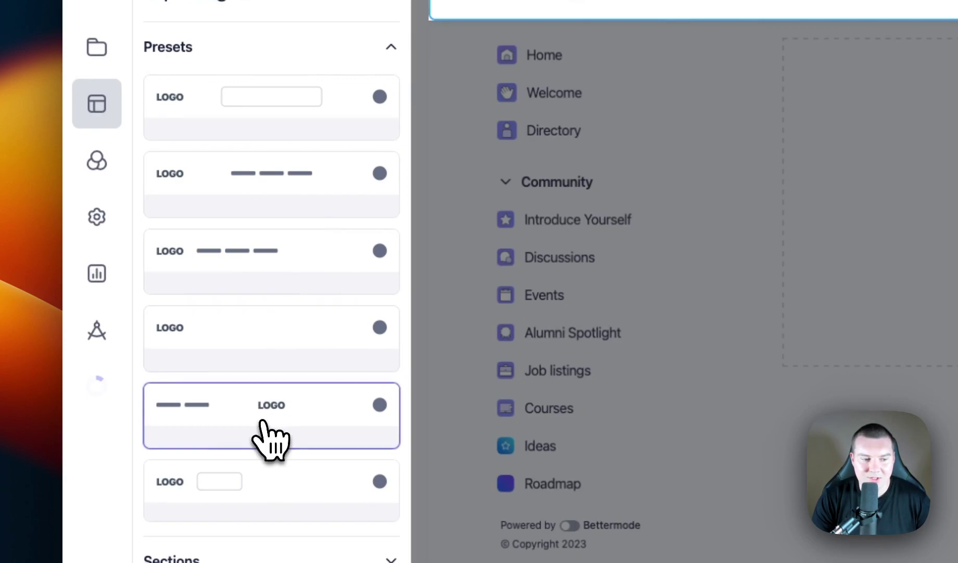
left_click(269, 437)
left_click(268, 558)
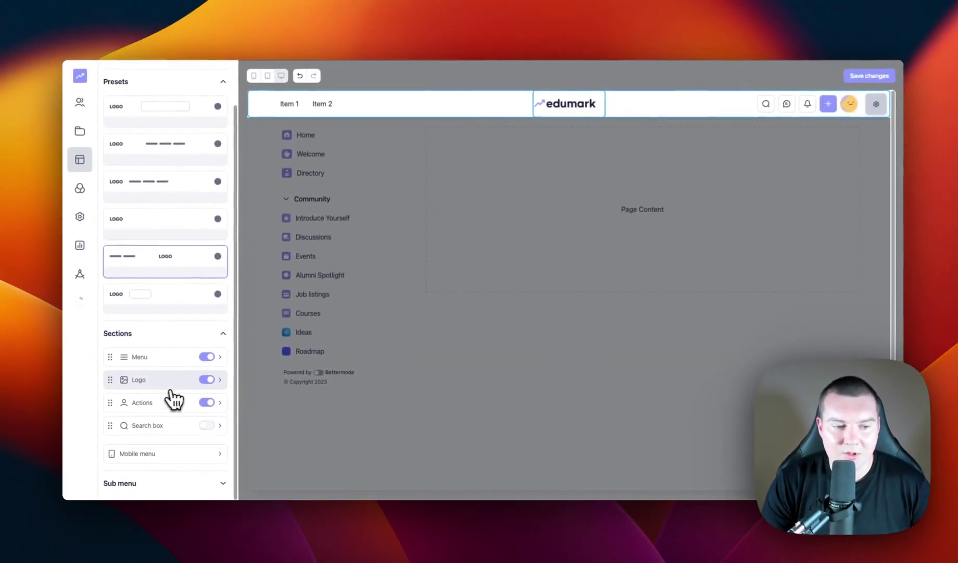
Step: Remove the Create post button from the header actions and check the mobile menu settings
left_click(219, 399)
left_click(205, 402)
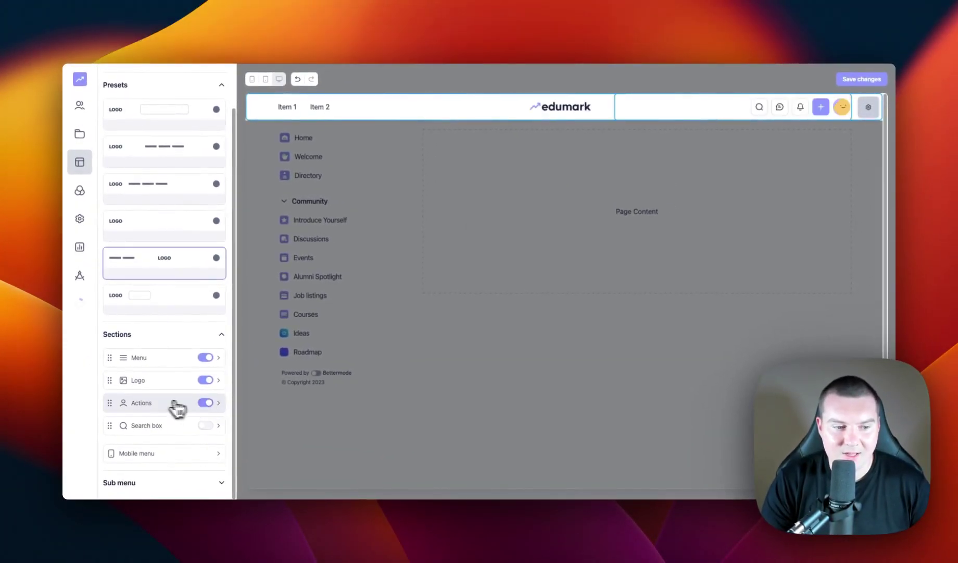
left_click(175, 402)
left_click(220, 203)
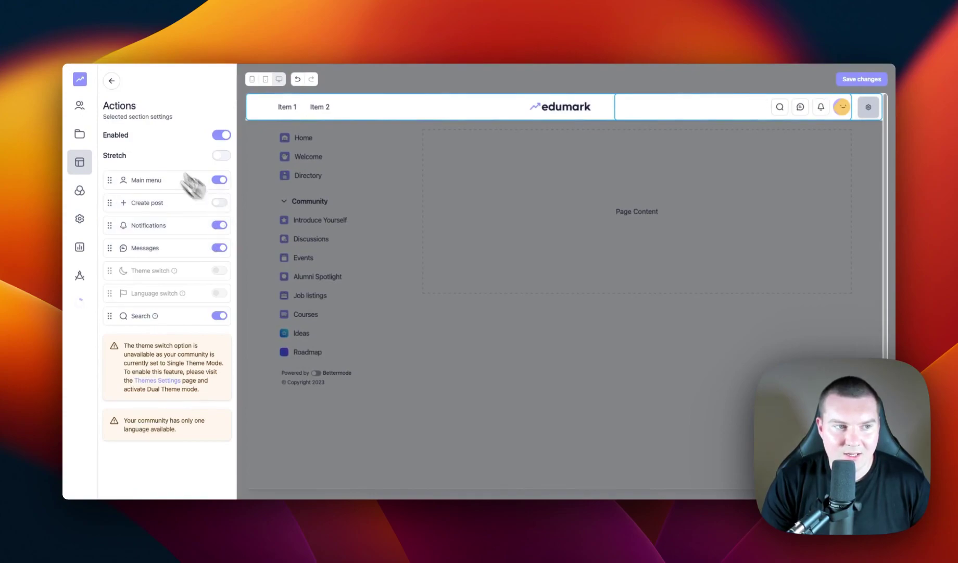
left_click(112, 82)
left_click(160, 453)
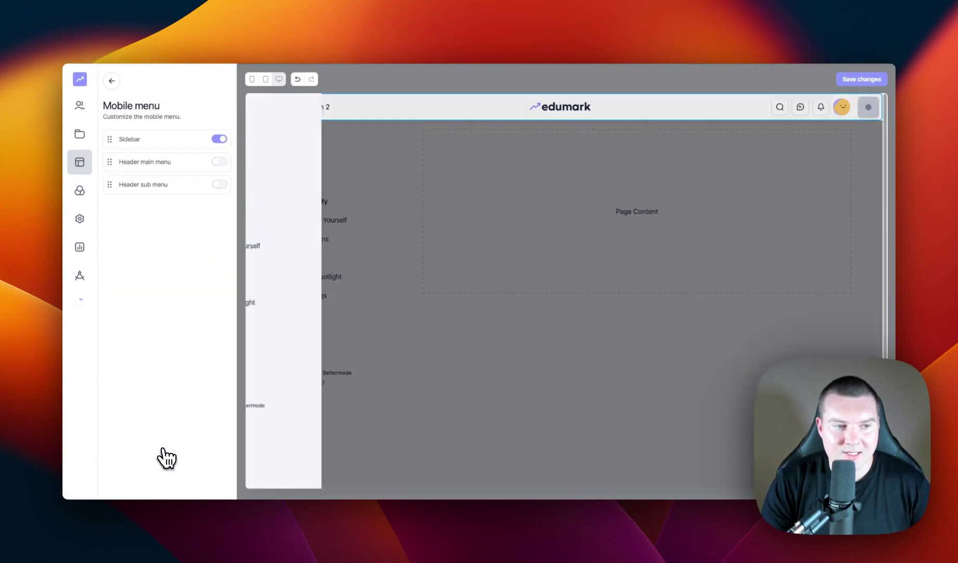
left_click(111, 81)
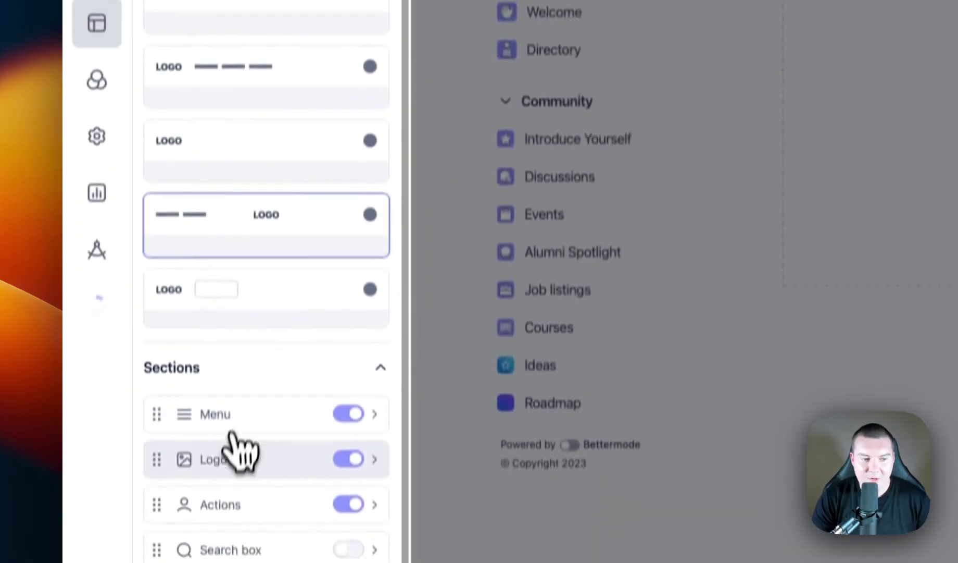
Step: Add two New item sub-entries under menu Item 1 and set its sub-menu style to grid
left_click(156, 360)
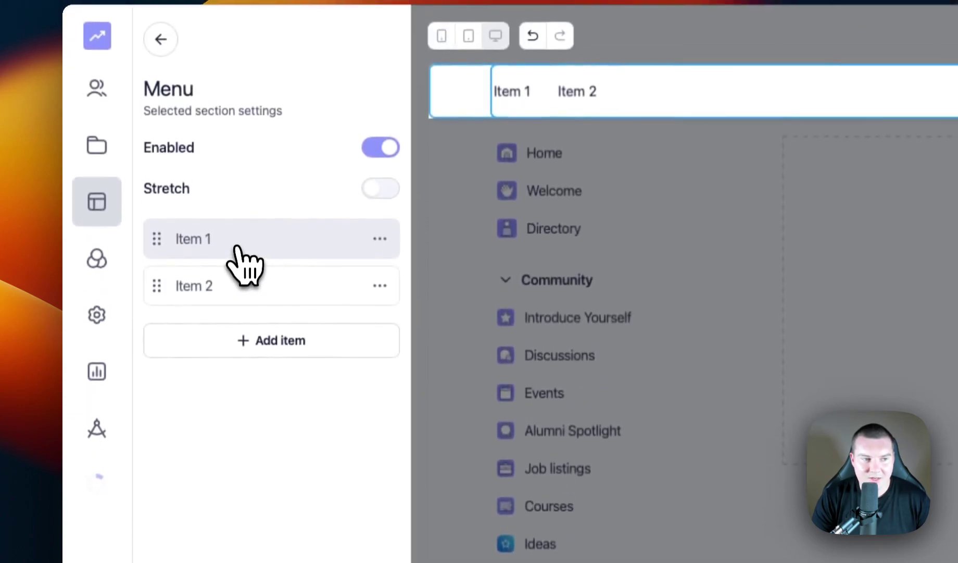
left_click(249, 31)
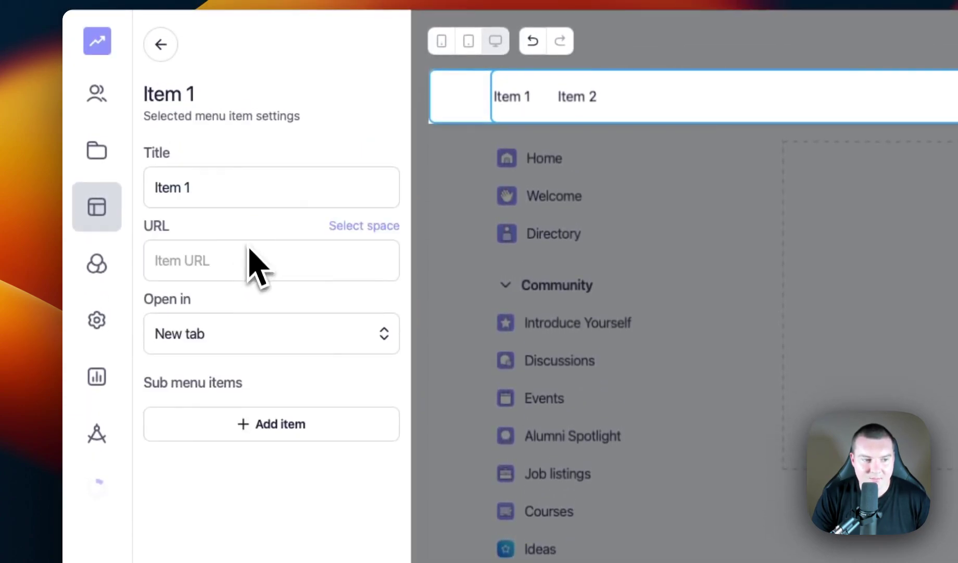
left_click(270, 429)
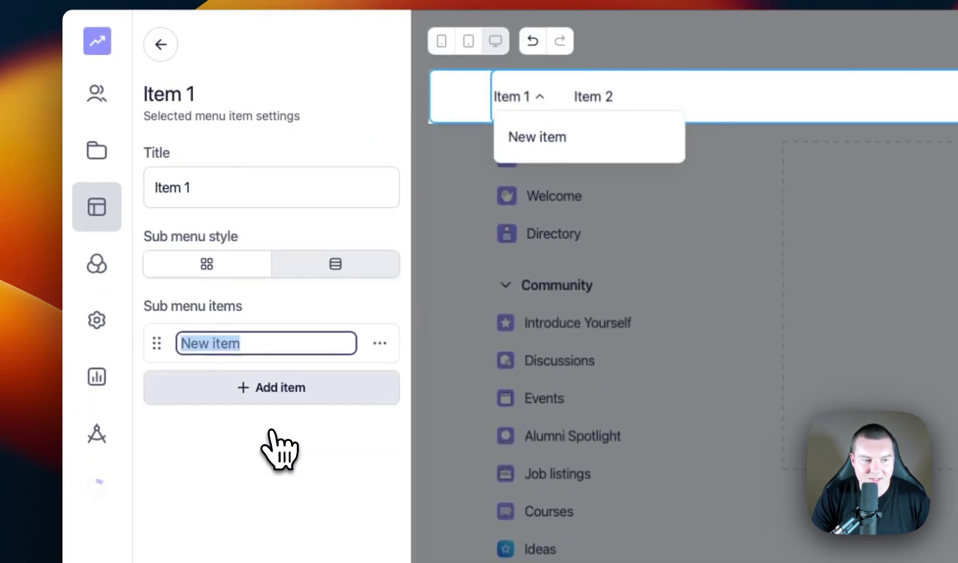
left_click(288, 399)
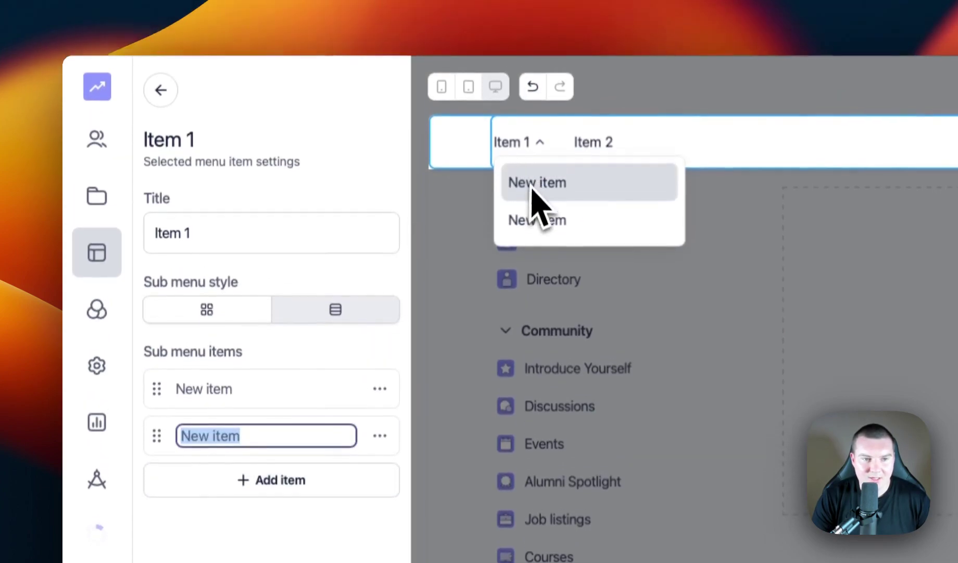
left_click(206, 319)
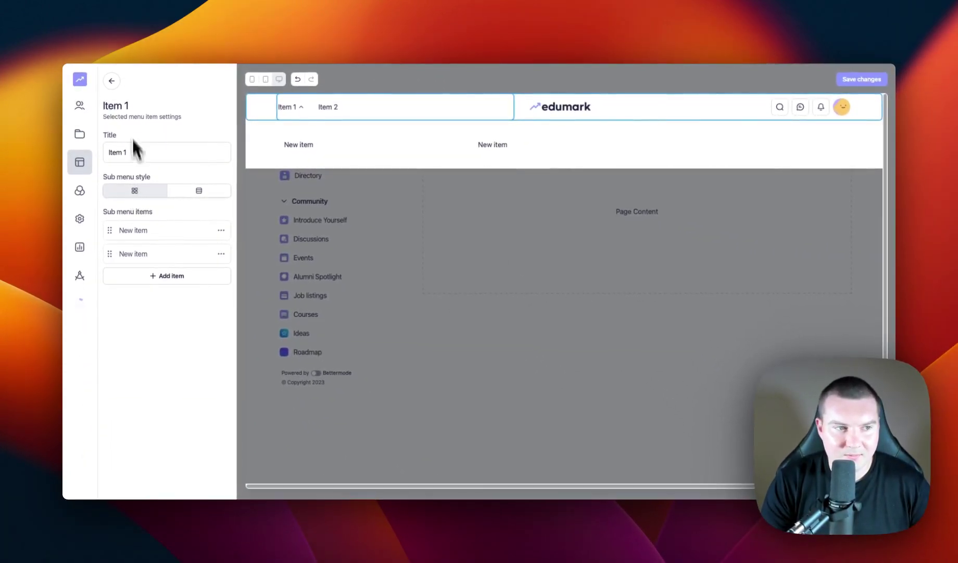
left_click(111, 82)
left_click(111, 83)
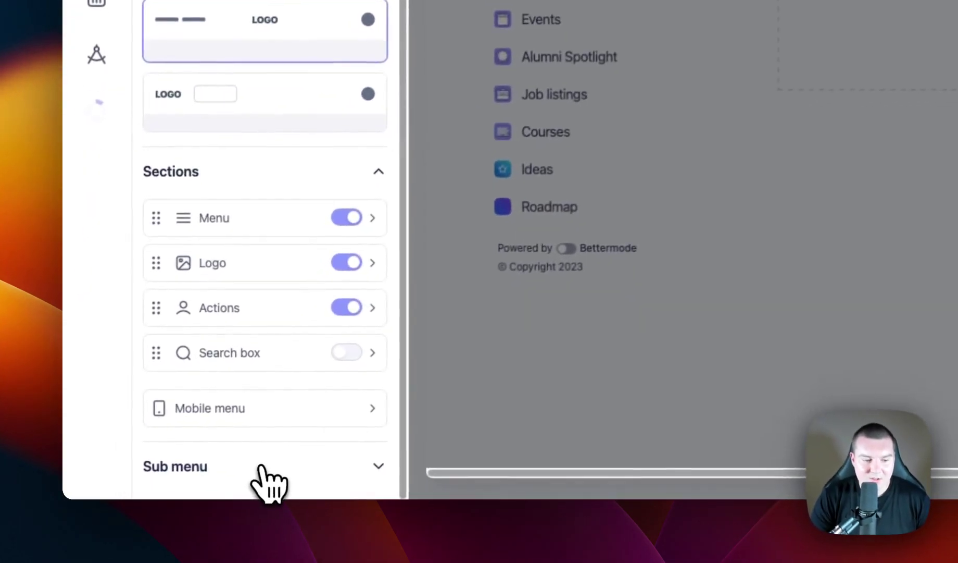
Step: Enable sub navigation in the Sub menu options, positioned below the main menu
left_click(263, 467)
scroll(300, 427, "down", 7)
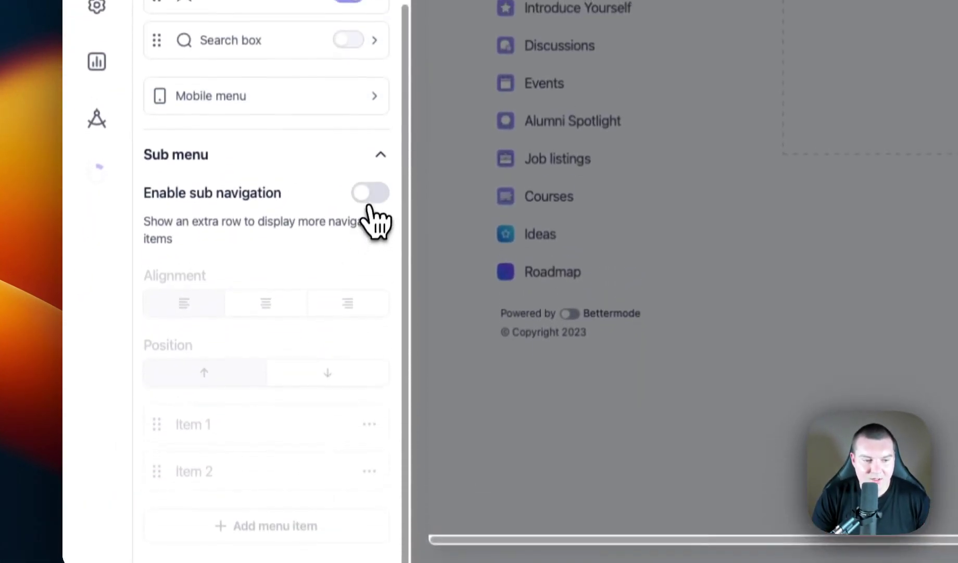
left_click(370, 203)
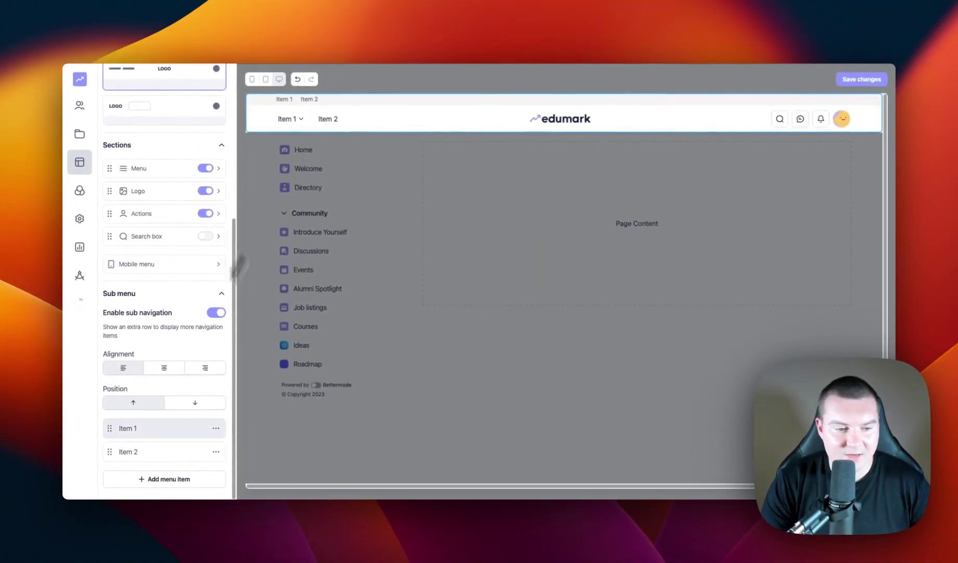
left_click(208, 402)
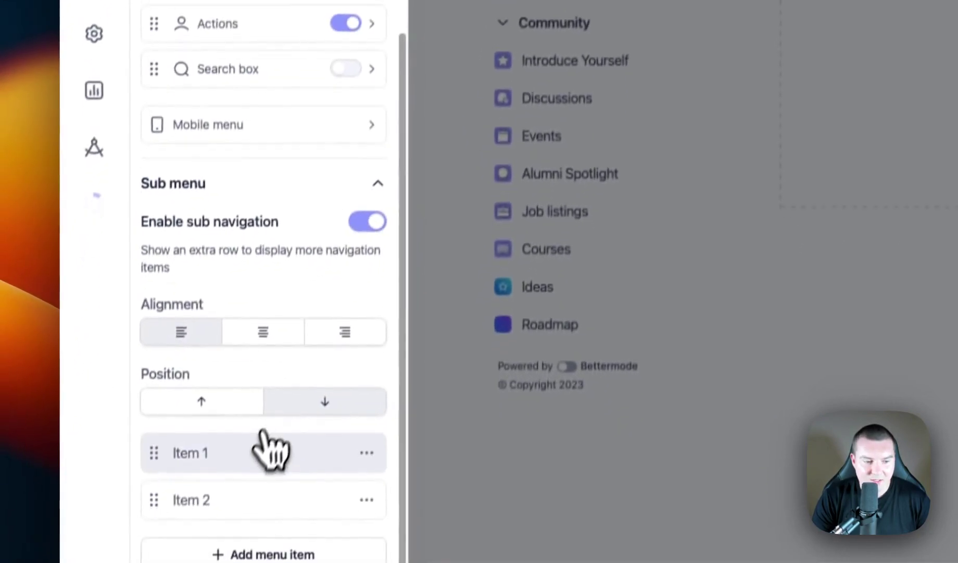
Step: Add three New item entries under sub navigation Item 1, then return to Header and sidebar
left_click(257, 449)
left_click(260, 368)
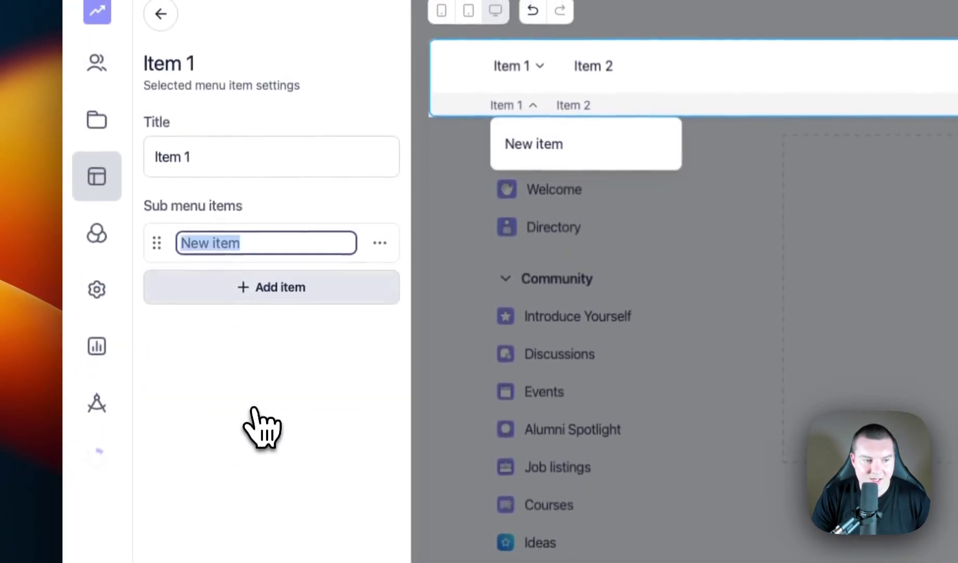
left_click(305, 270)
left_click(282, 309)
left_click(282, 337)
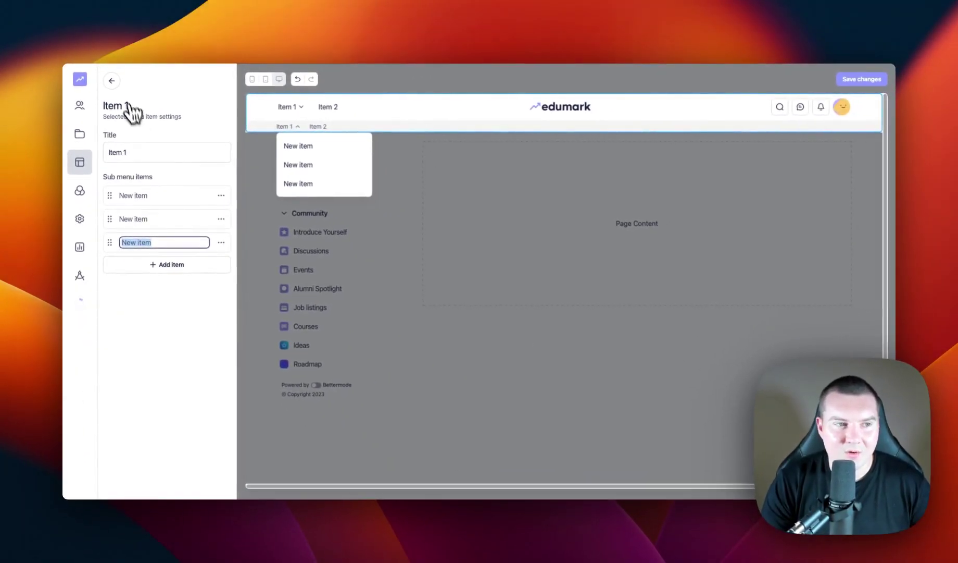
left_click(111, 81)
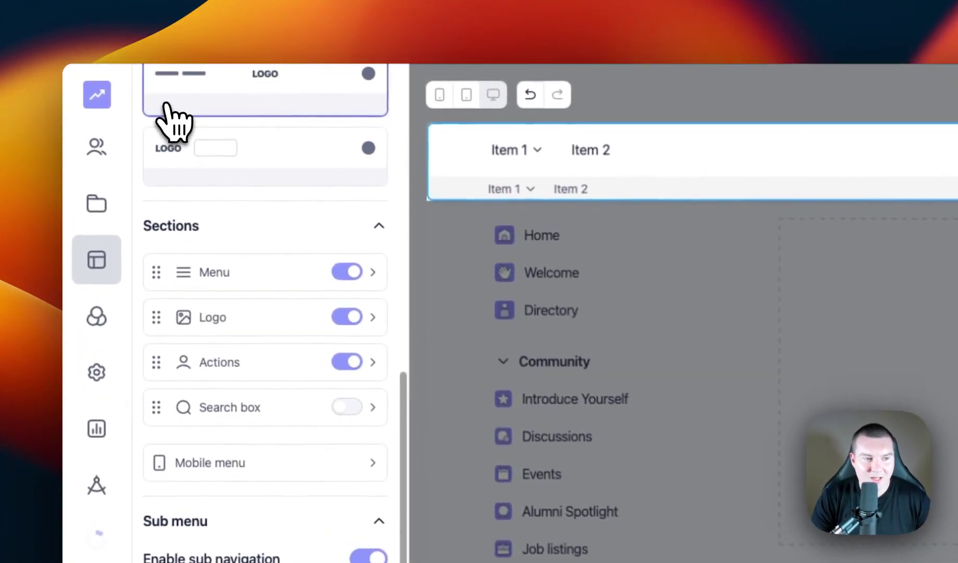
scroll(279, 284, "up", 10)
left_click(160, 98)
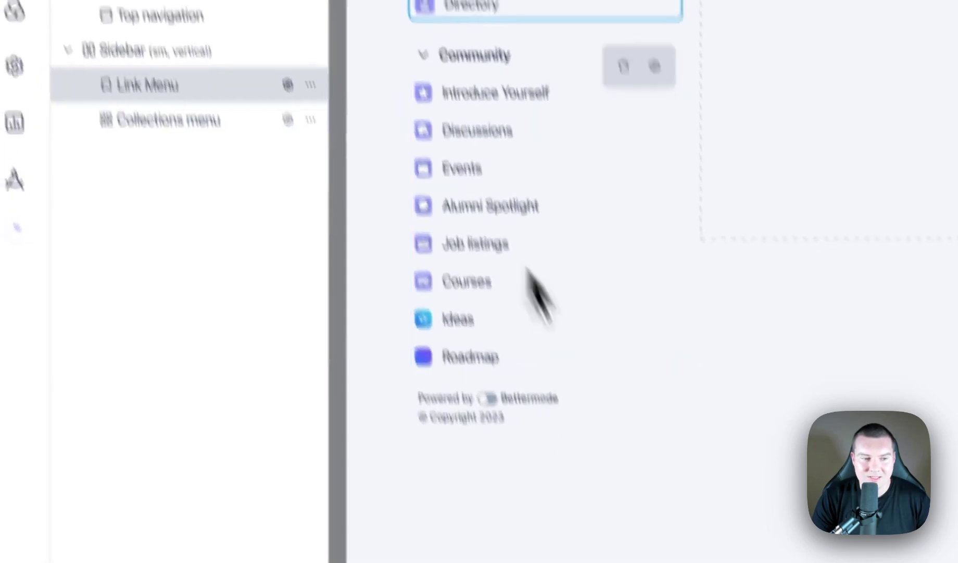
left_click(355, 229)
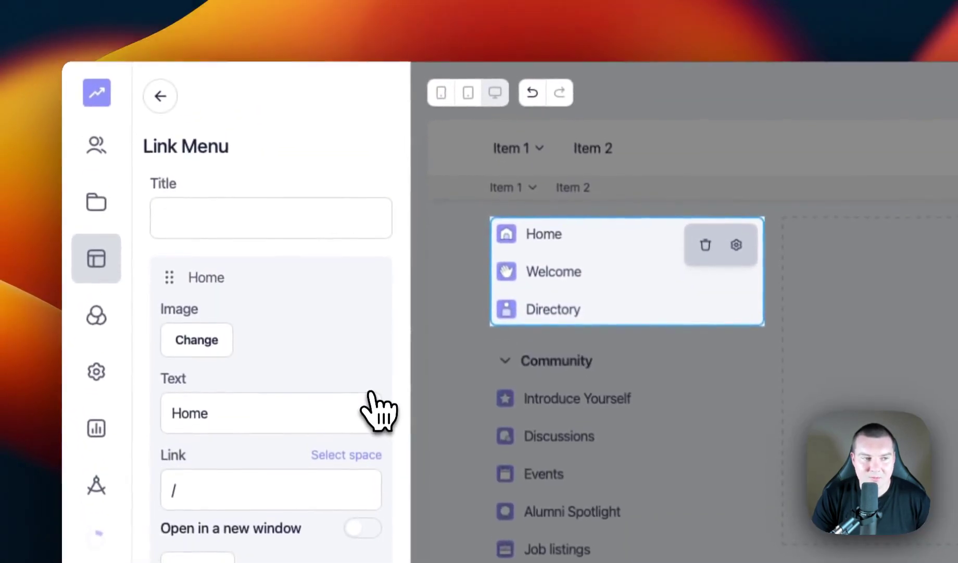
left_click(160, 98)
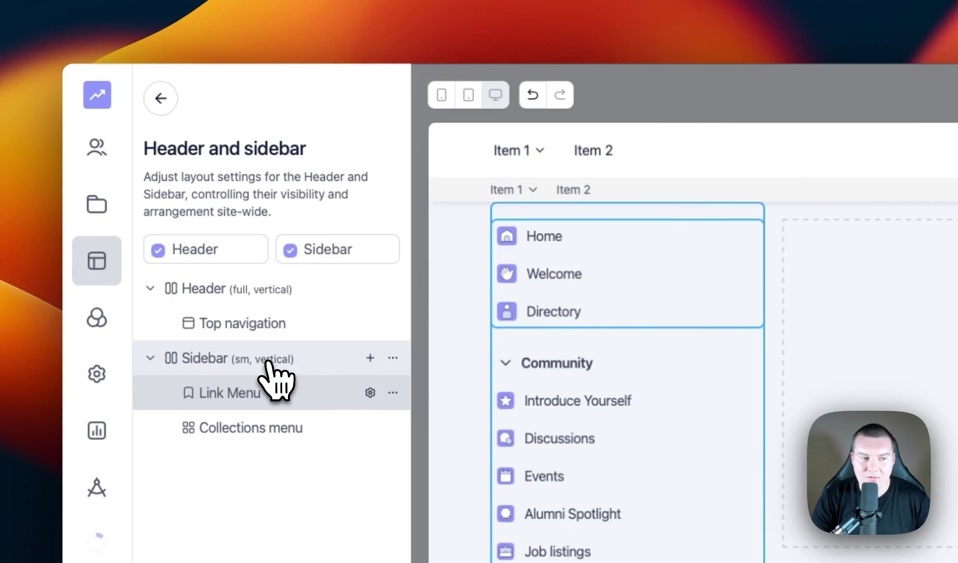
left_click(371, 357)
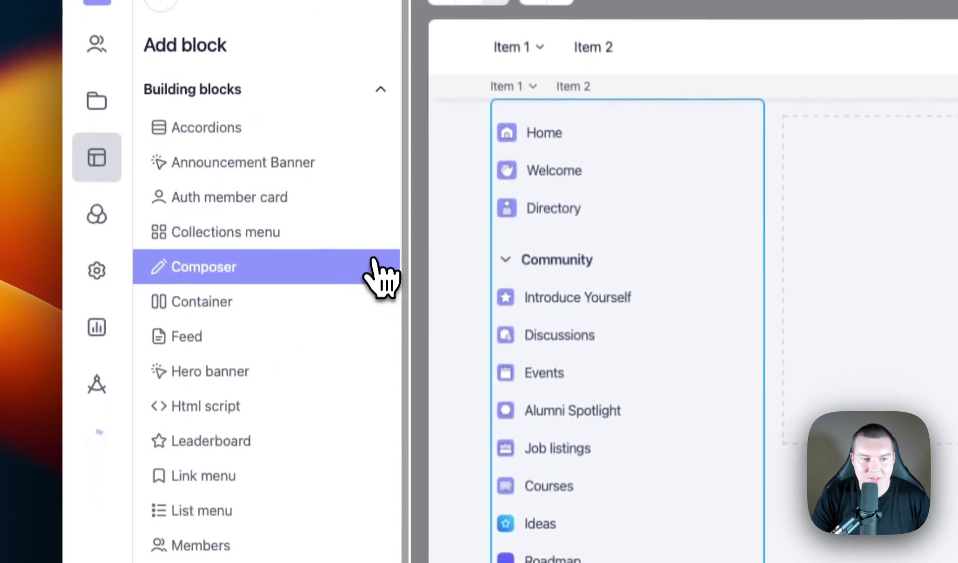
scroll(280, 449, "down", 1)
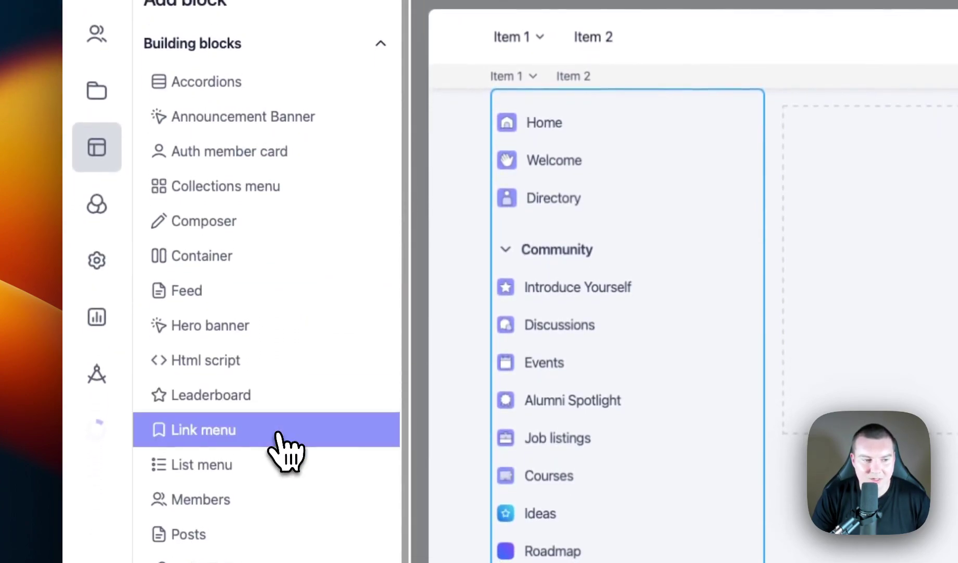
left_click(303, 335)
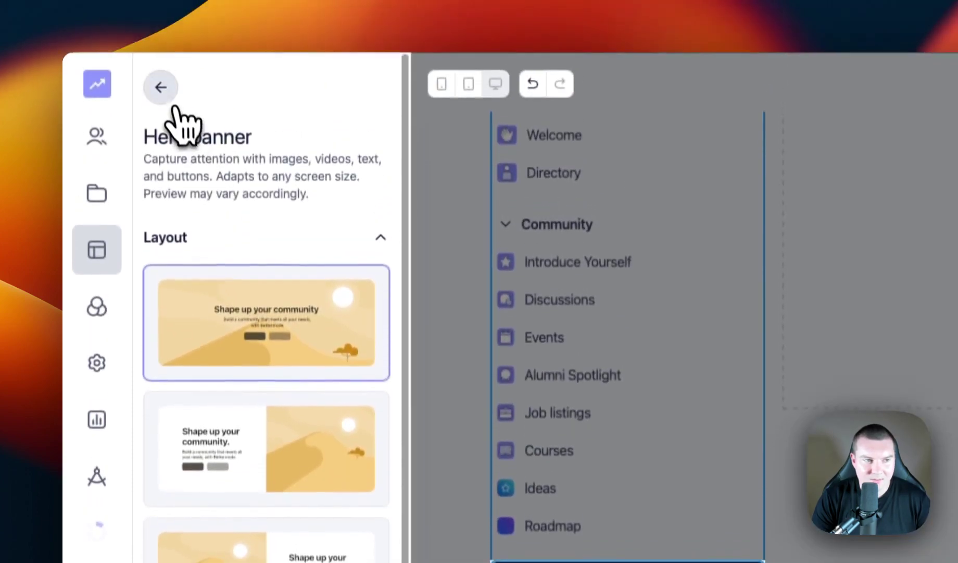
left_click(172, 89)
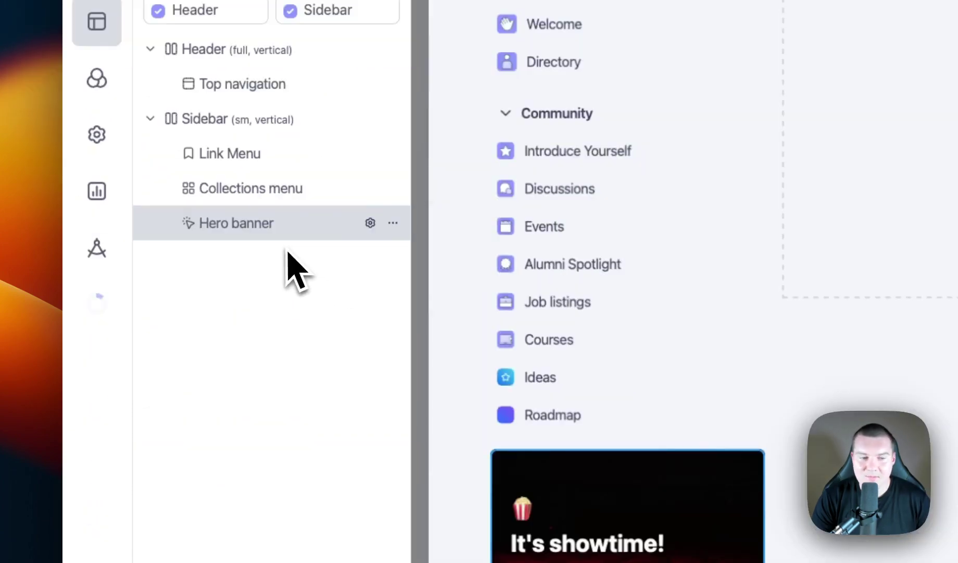
left_click(393, 223)
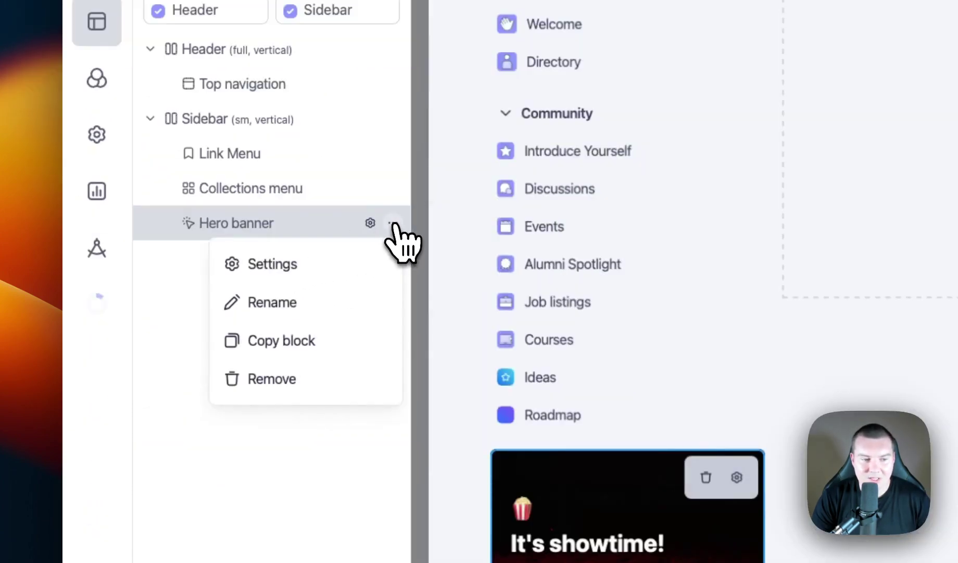
left_click(313, 378)
left_click(789, 254)
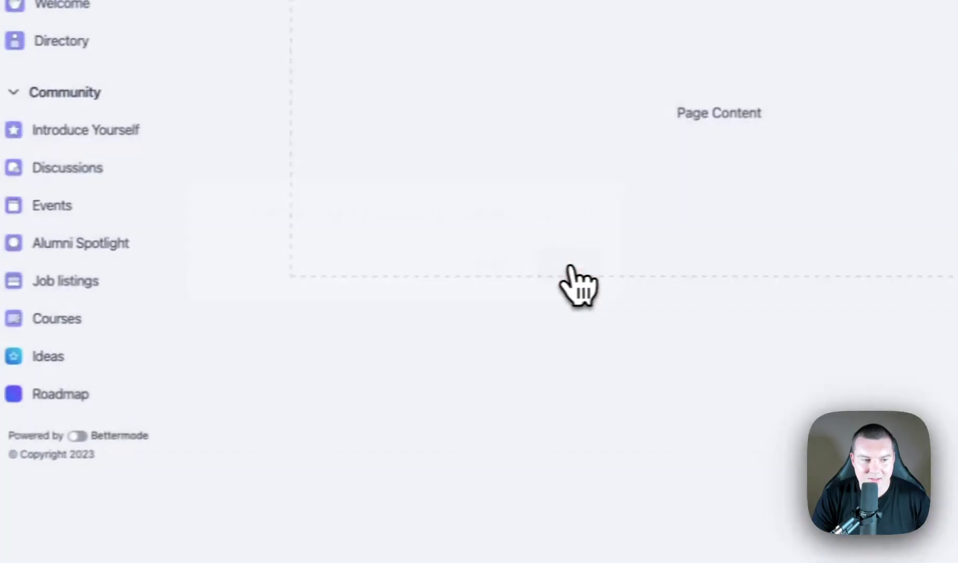
left_click_drag(253, 274, 259, 222)
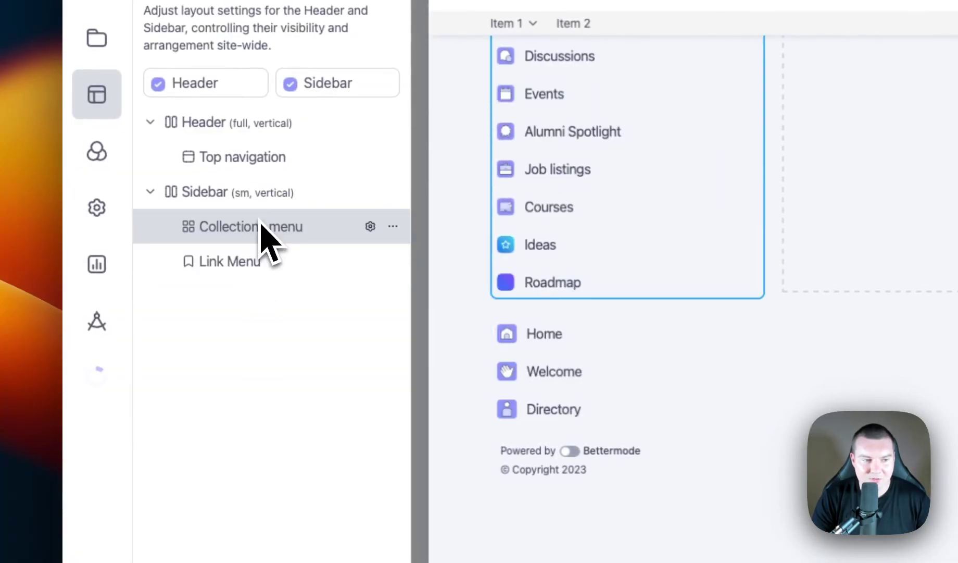
left_click_drag(250, 257, 254, 220)
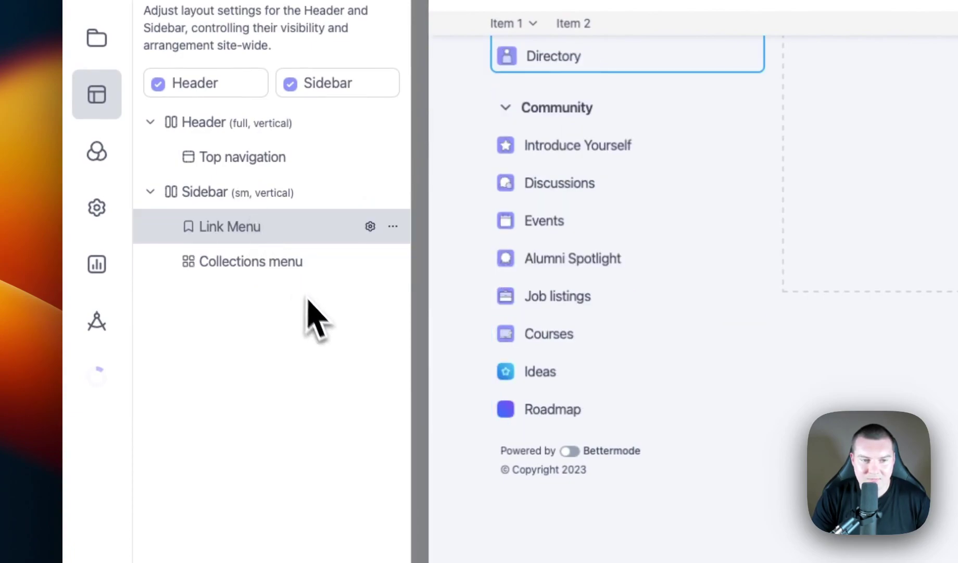